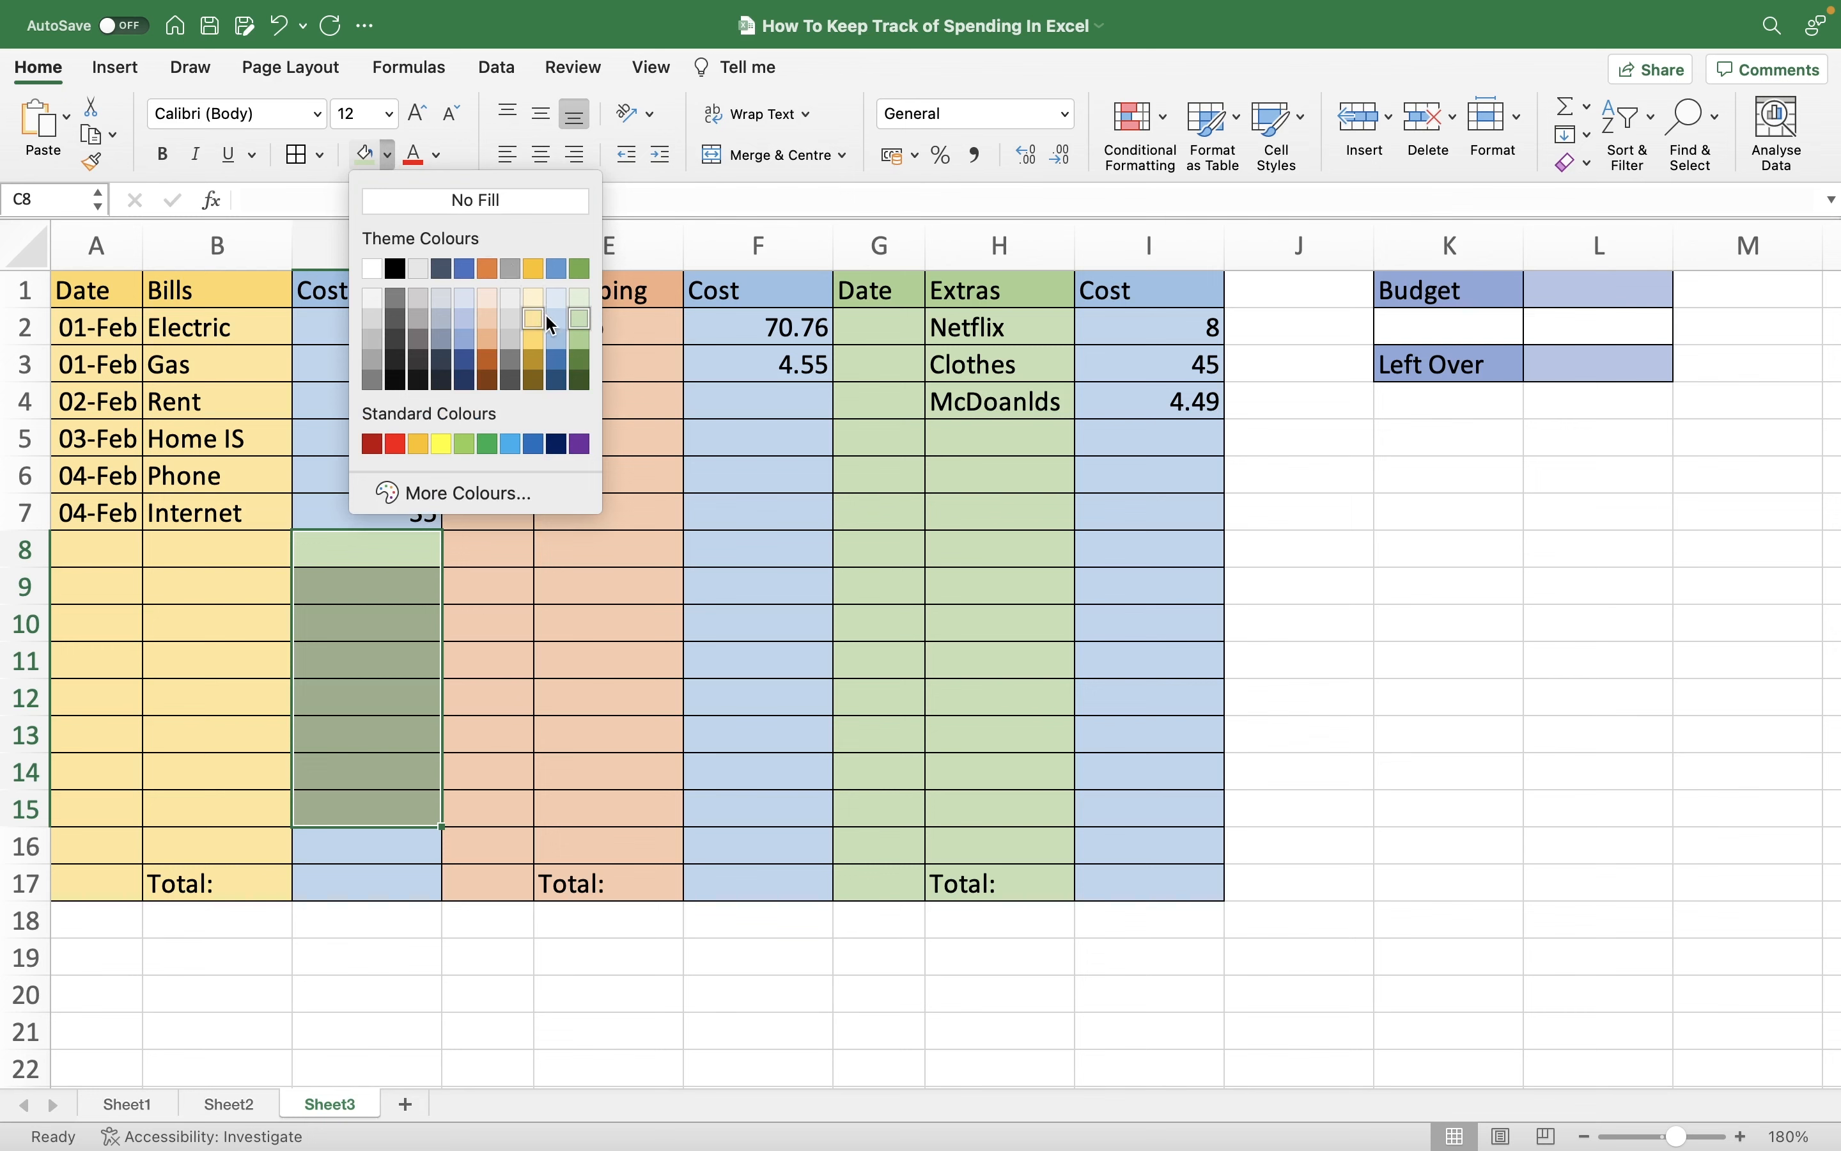
Fill the empty Bills cost cells C8:C15 with light blue and apply all borders to the range C1:E10
left_click(553, 319)
left_click(457, 659)
left_click_drag(312, 274, 609, 628)
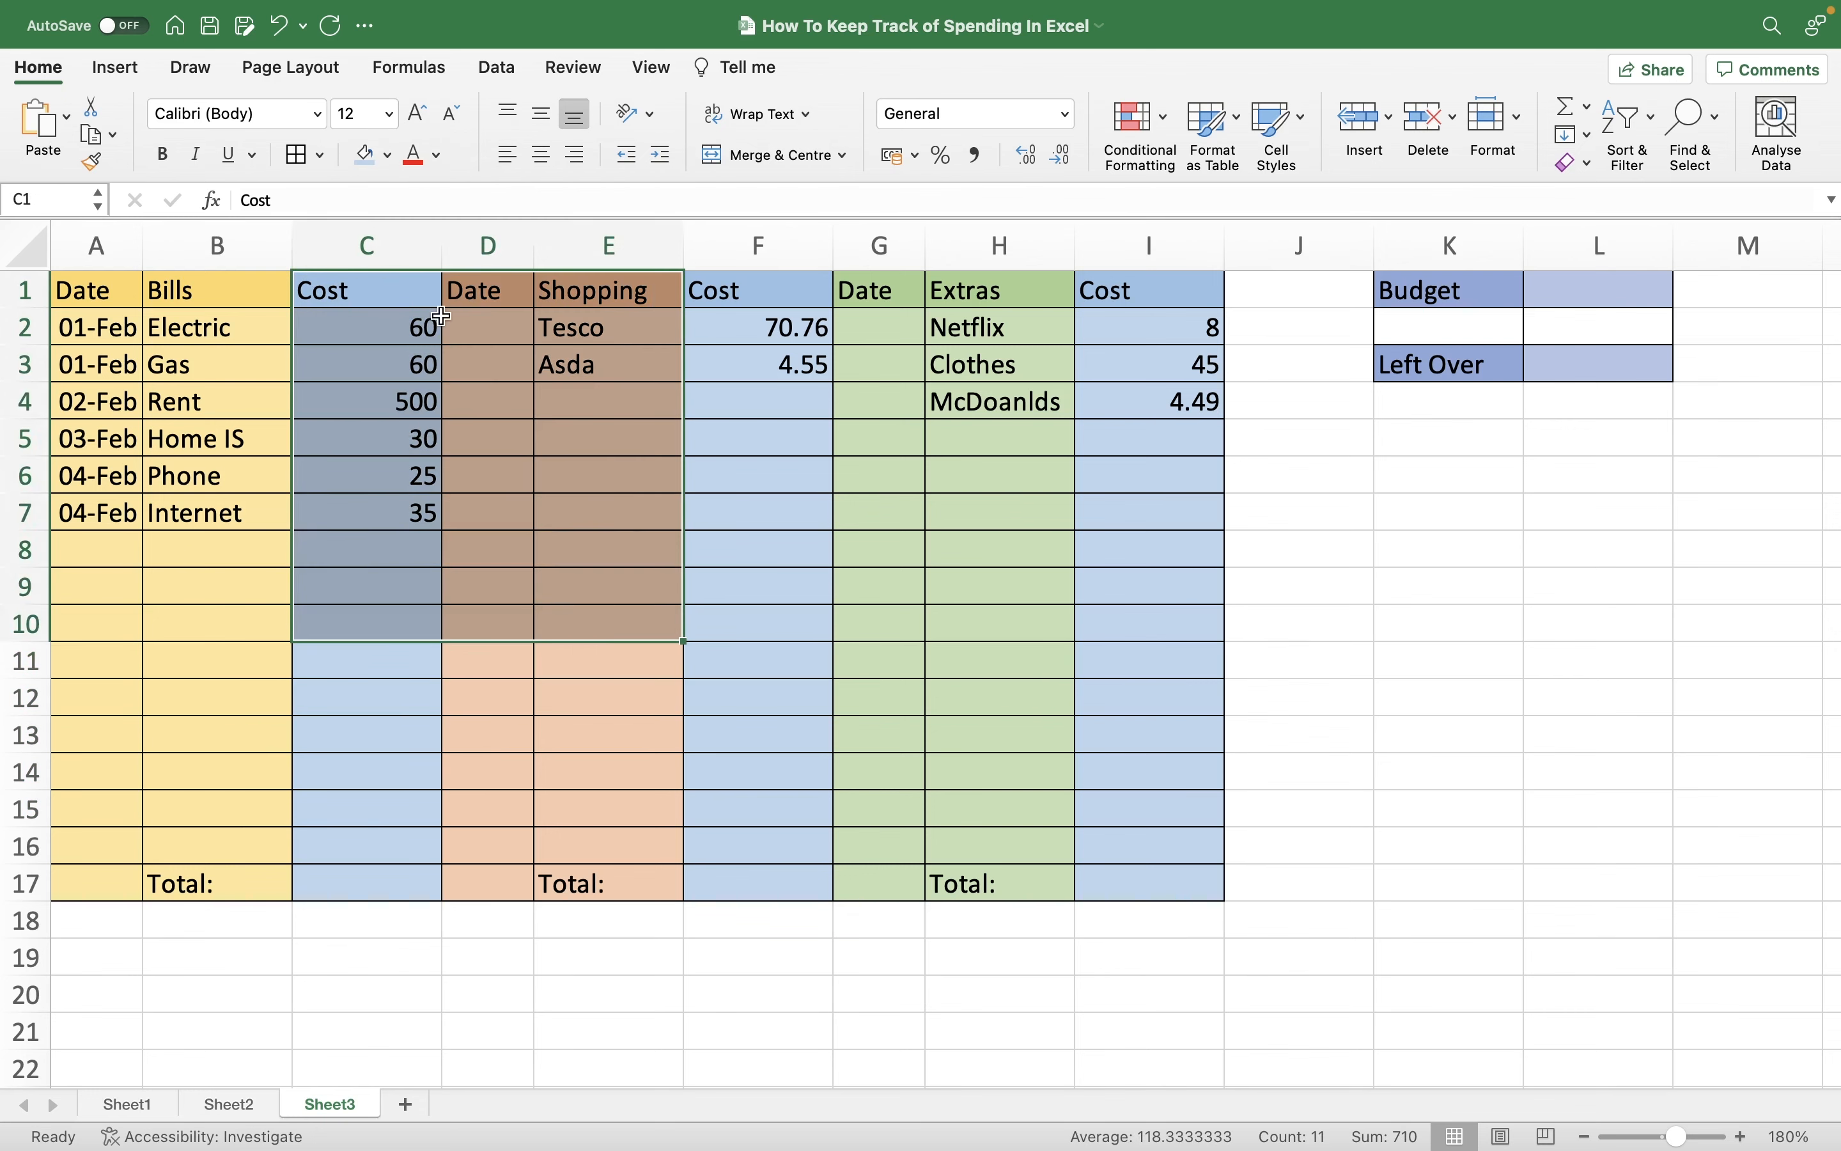
left_click(319, 156)
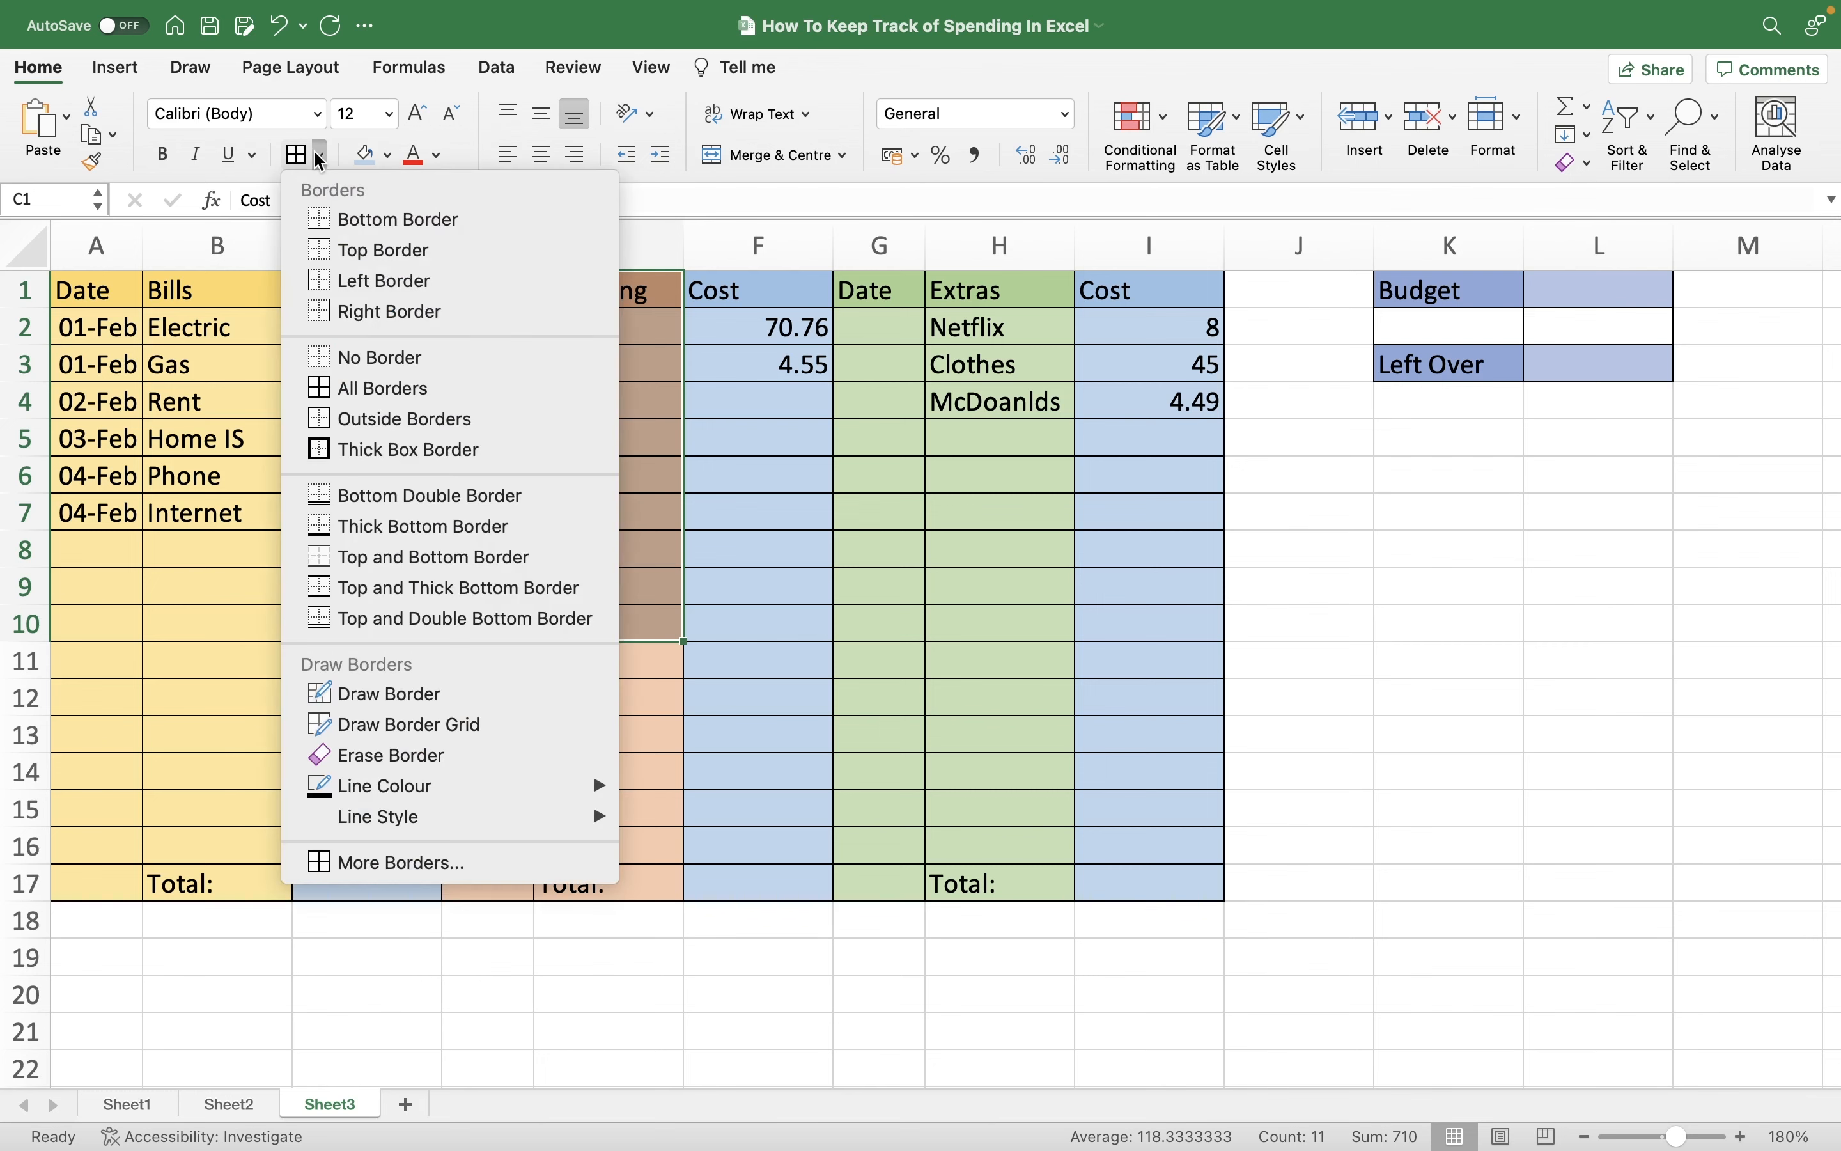
left_click(357, 394)
left_click(843, 449)
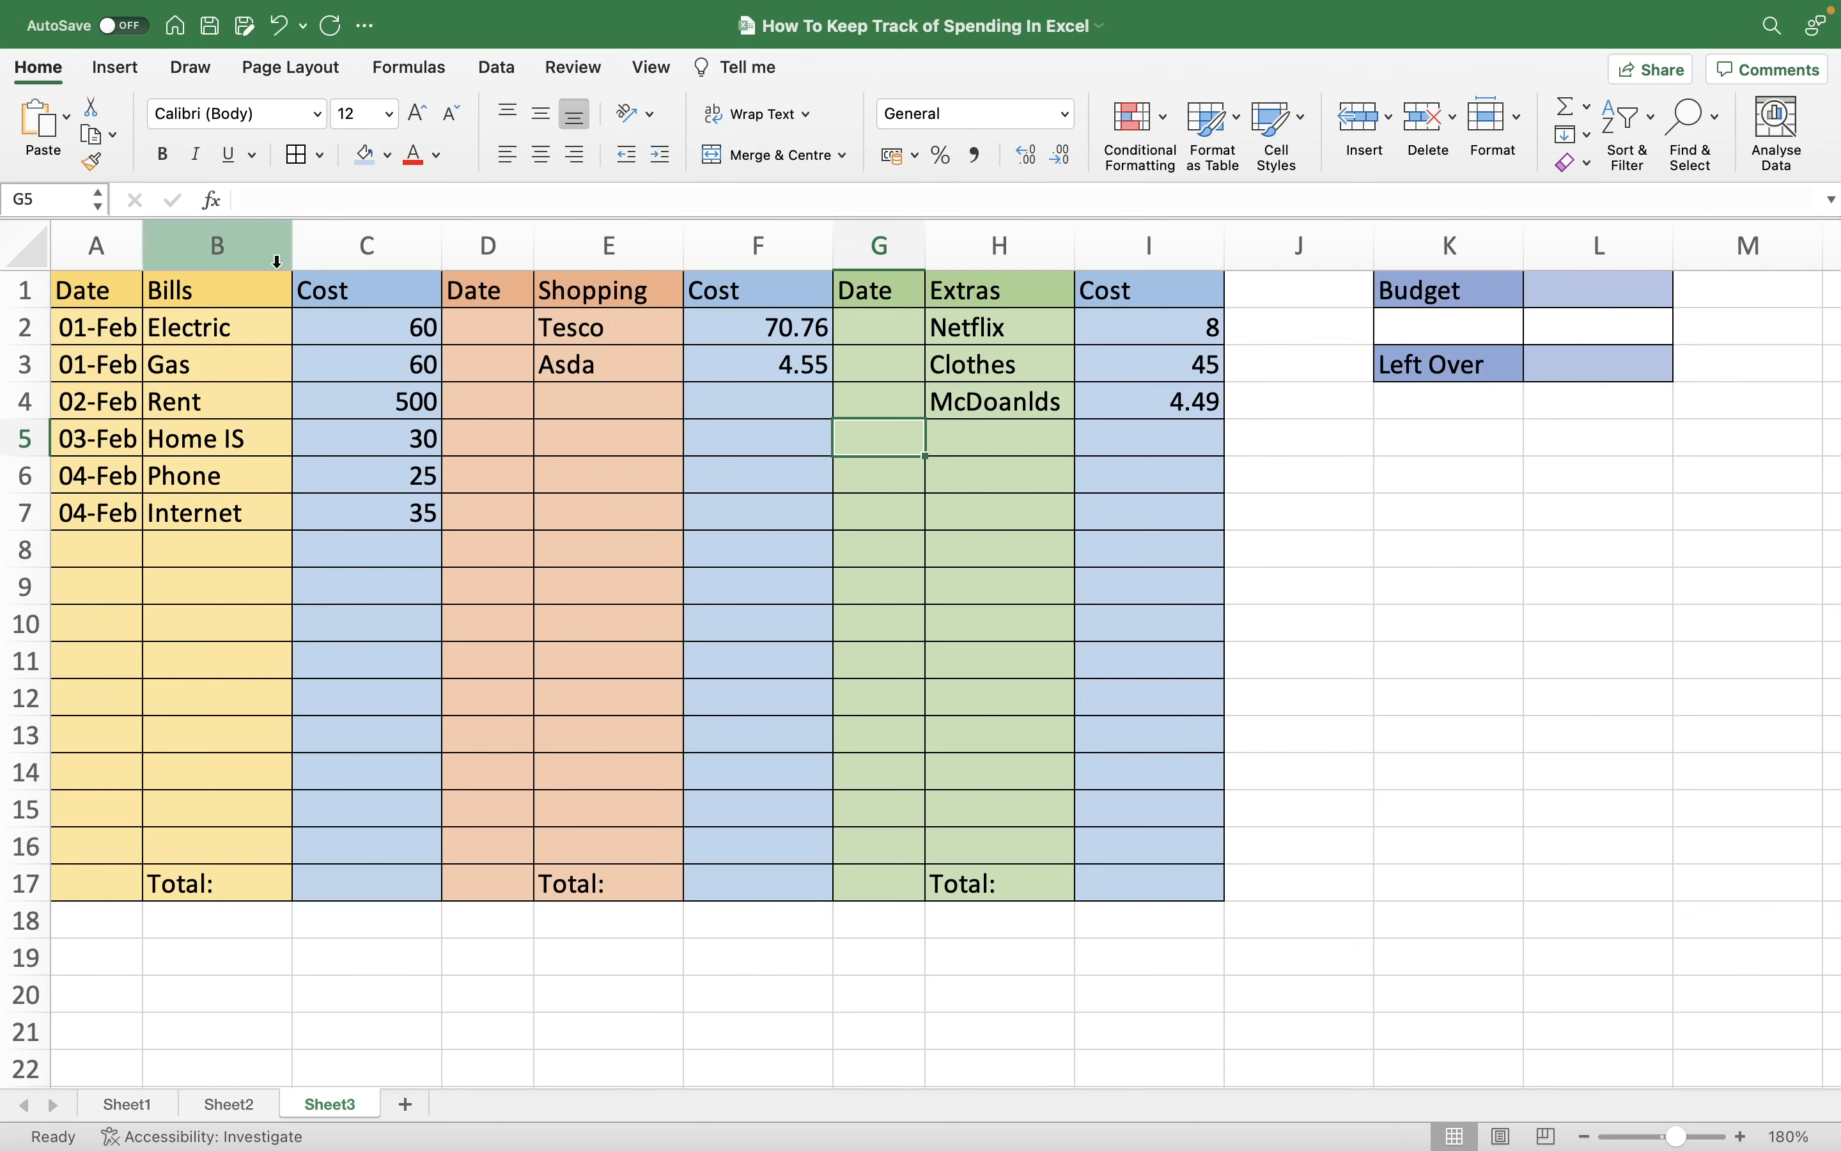
Enter the date 2/3 in cell D2 for the Tesco shopping entry
left_click(521, 323)
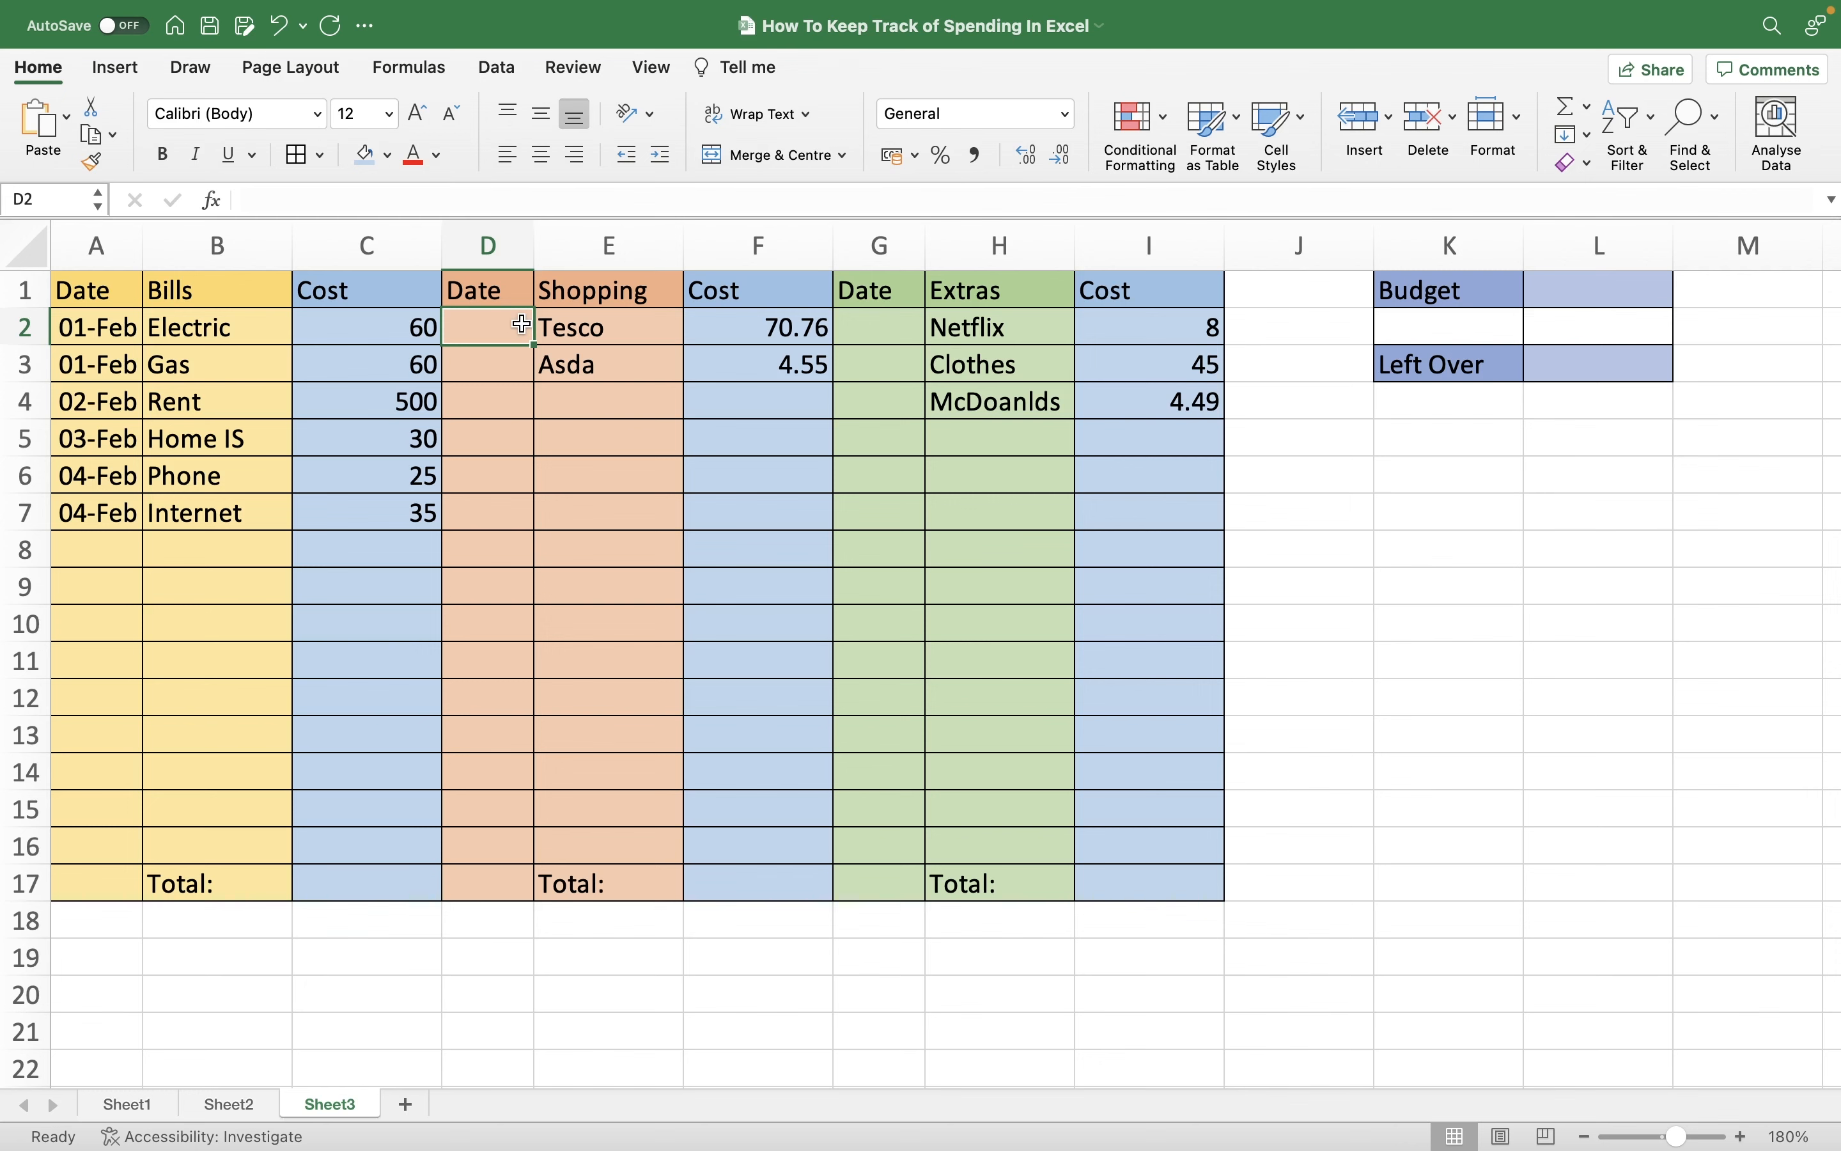
type("2")
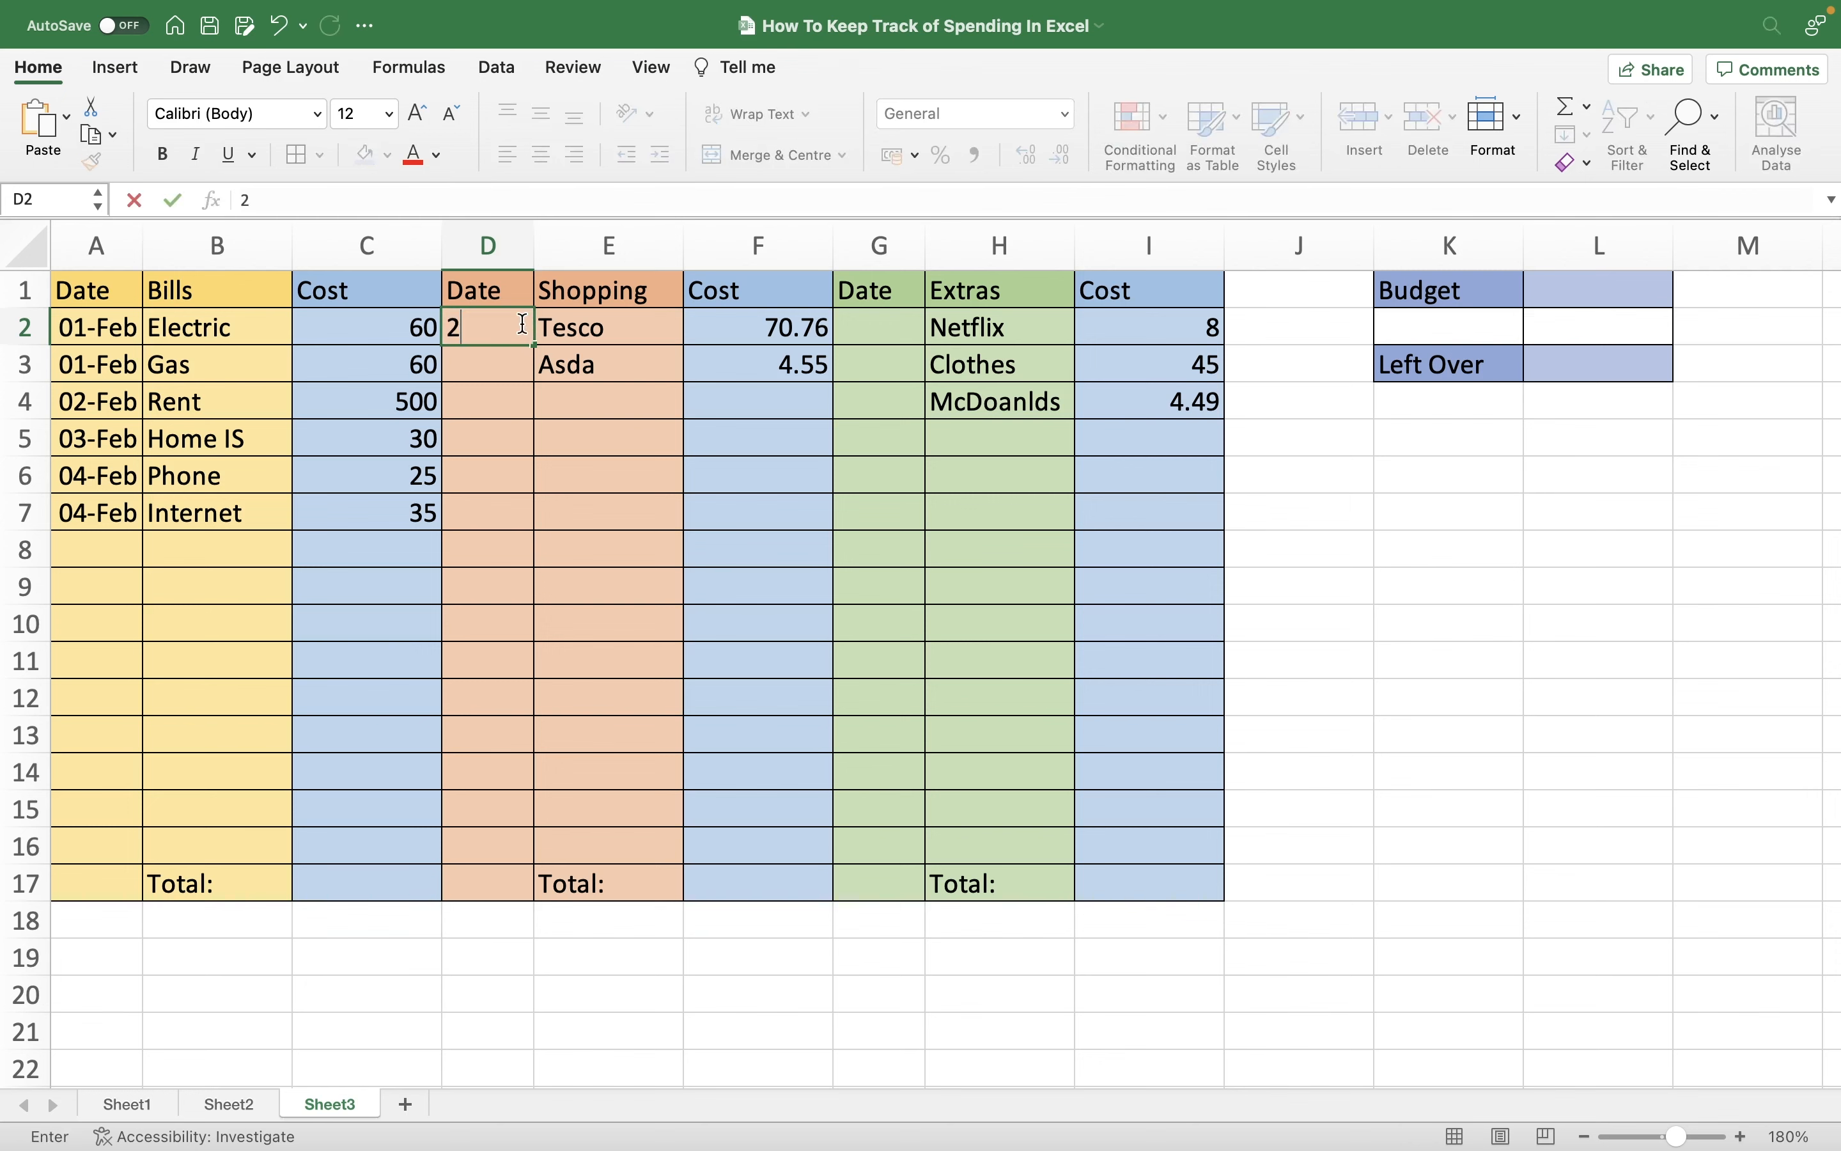
type("/2")
key("BackSpace")
type("3")
key("Tab")
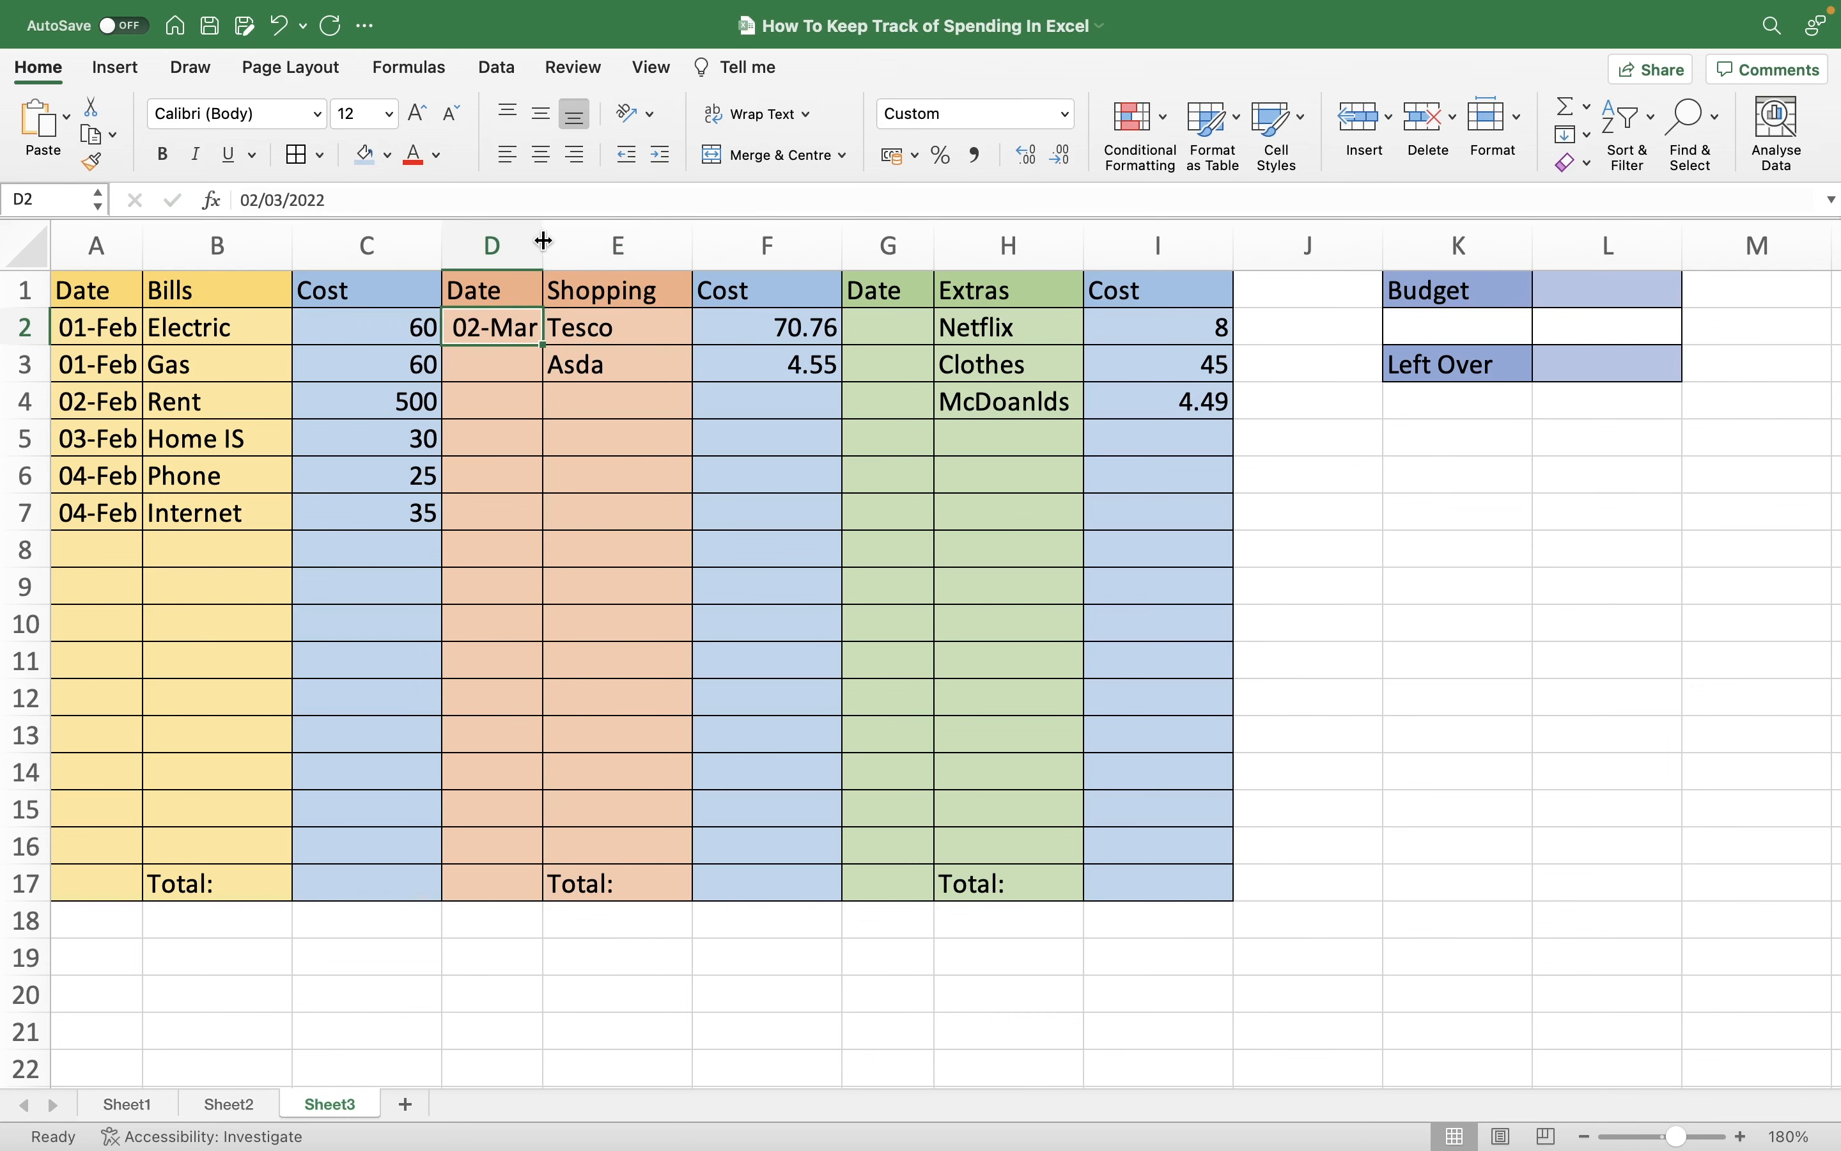
Widen date columns D and A slightly so their dates fit comfortably
left_click_drag(544, 241, 545, 241)
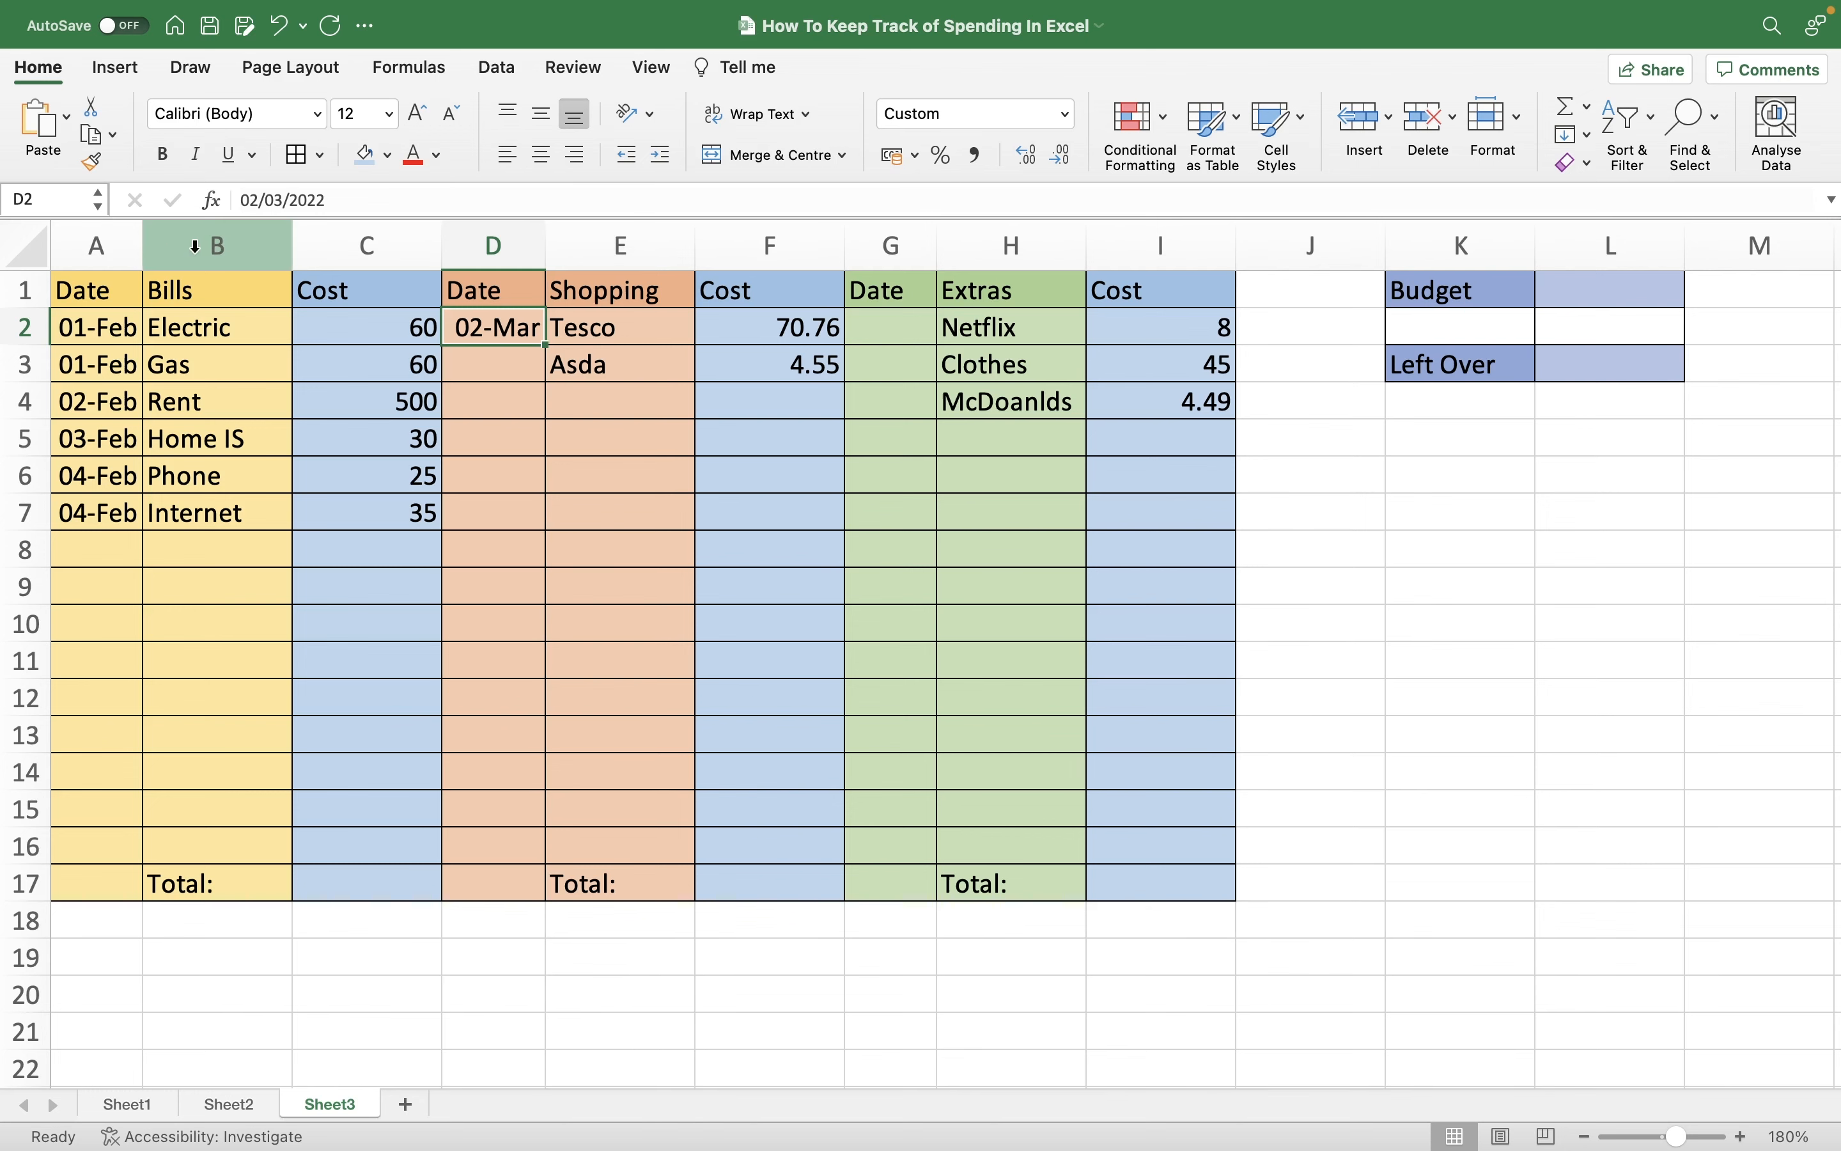
left_click(129, 245)
left_click_drag(137, 246, 155, 244)
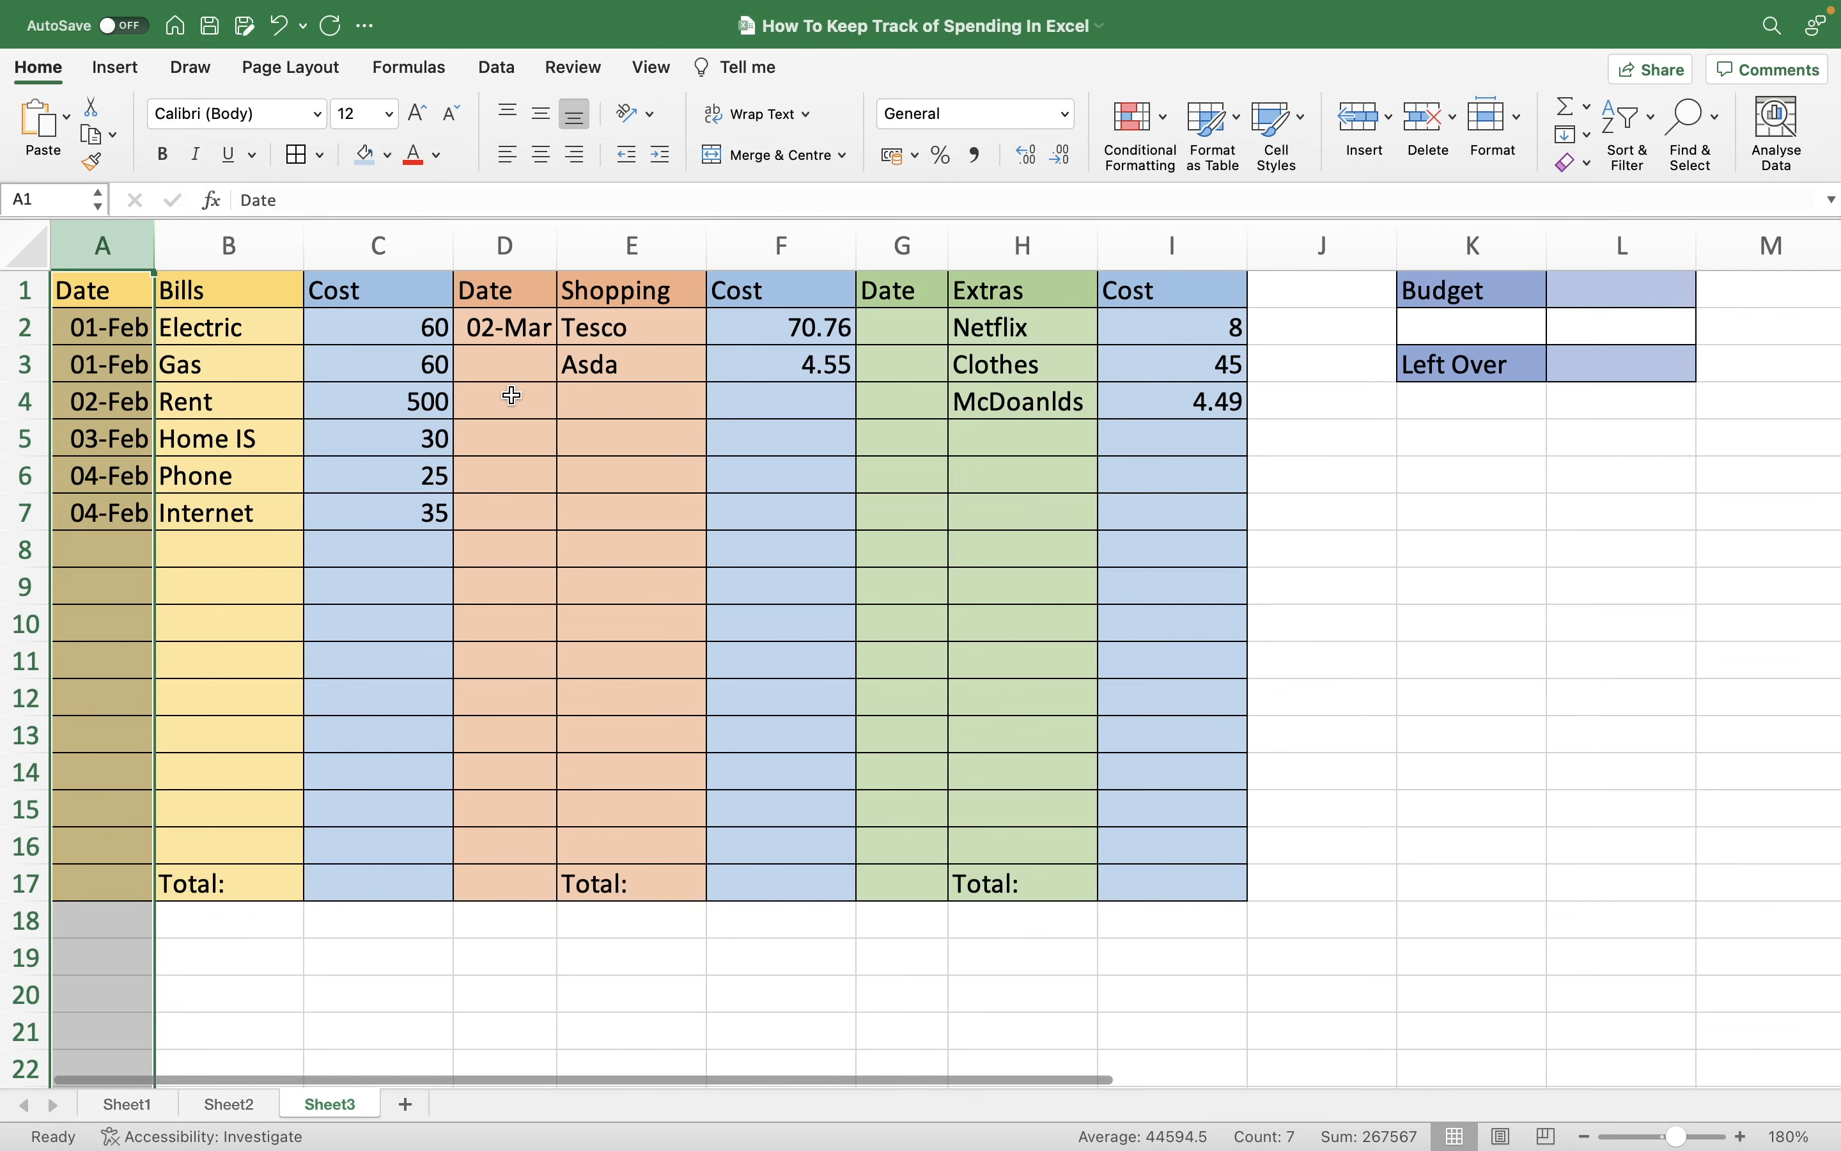
left_click(521, 312)
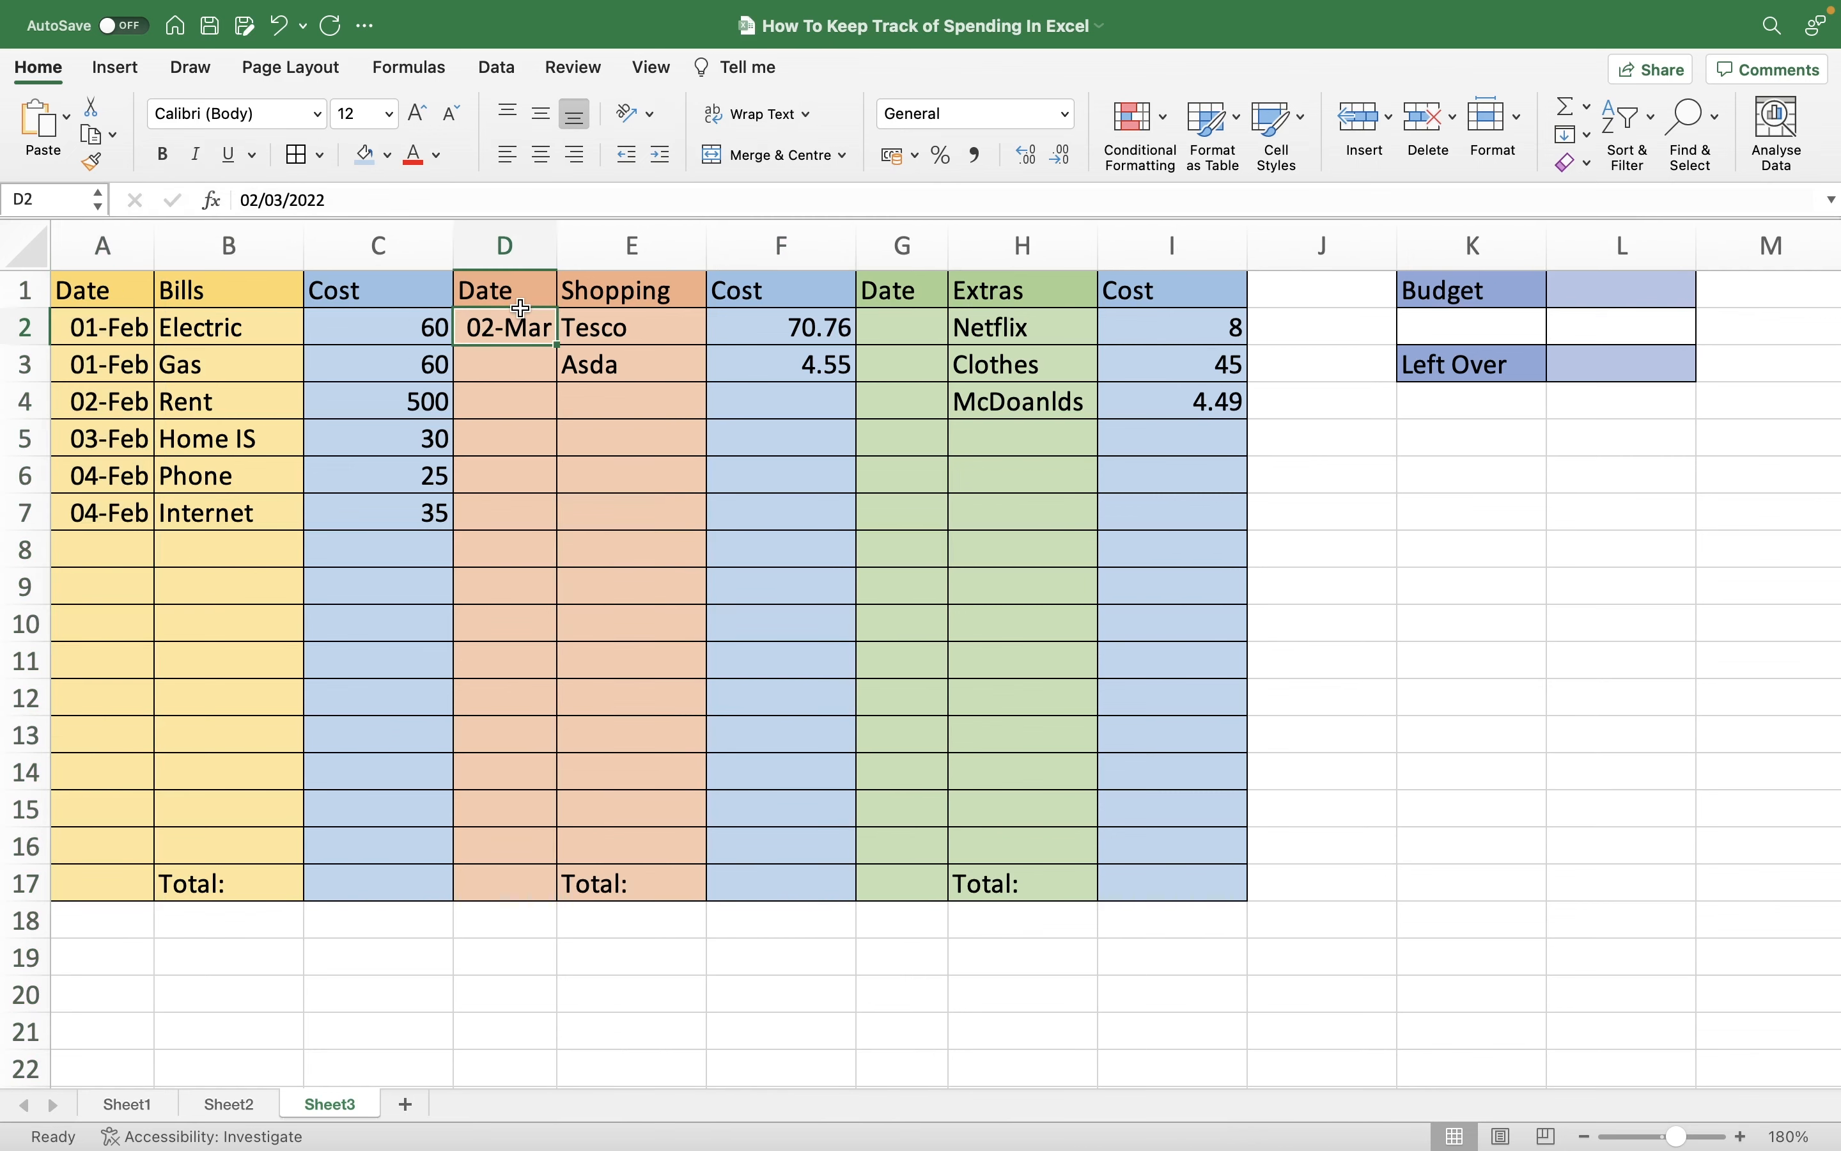
Left-align the contents of the date columns A, D and G
left_click(103, 244)
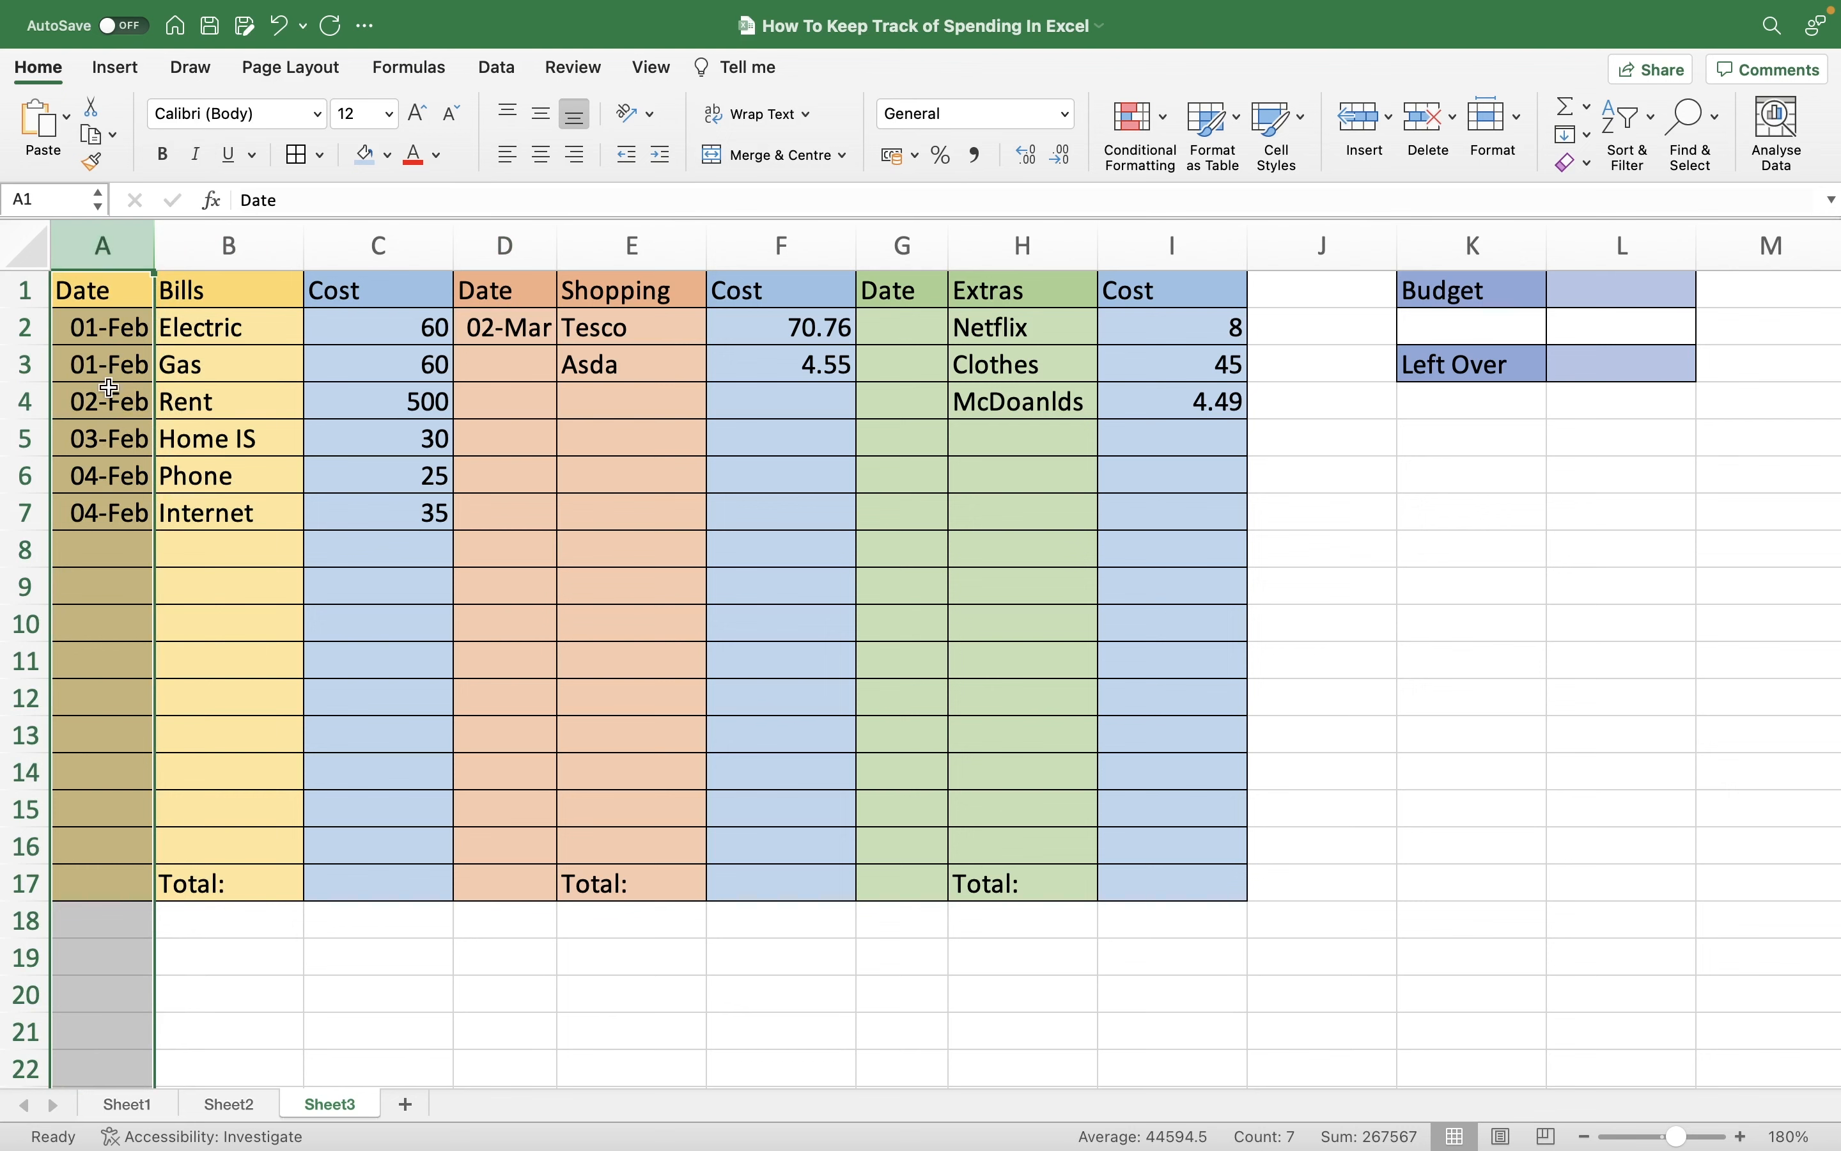
left_click(504, 156)
left_click(898, 244)
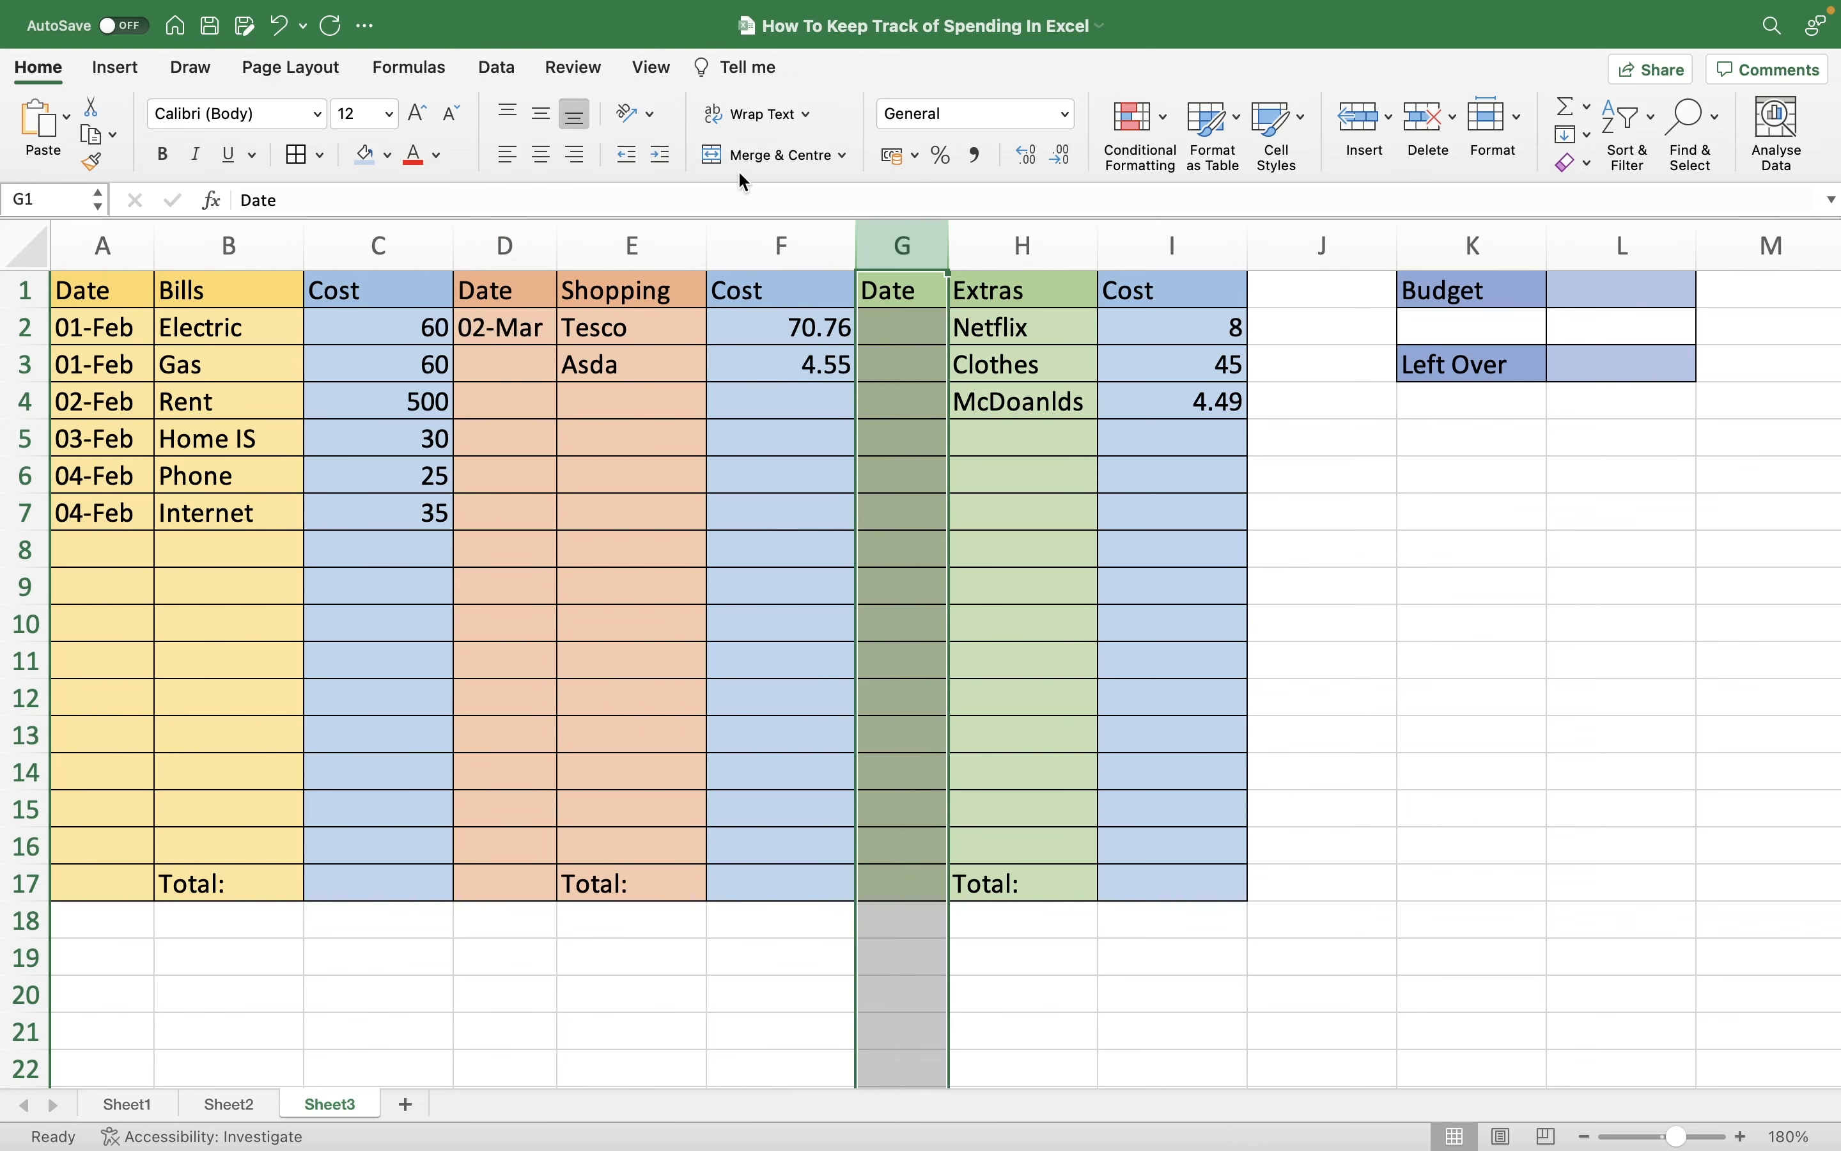
Enter the date 3/3 in cell D3 for the first Asda shopping entry
left_click(516, 356)
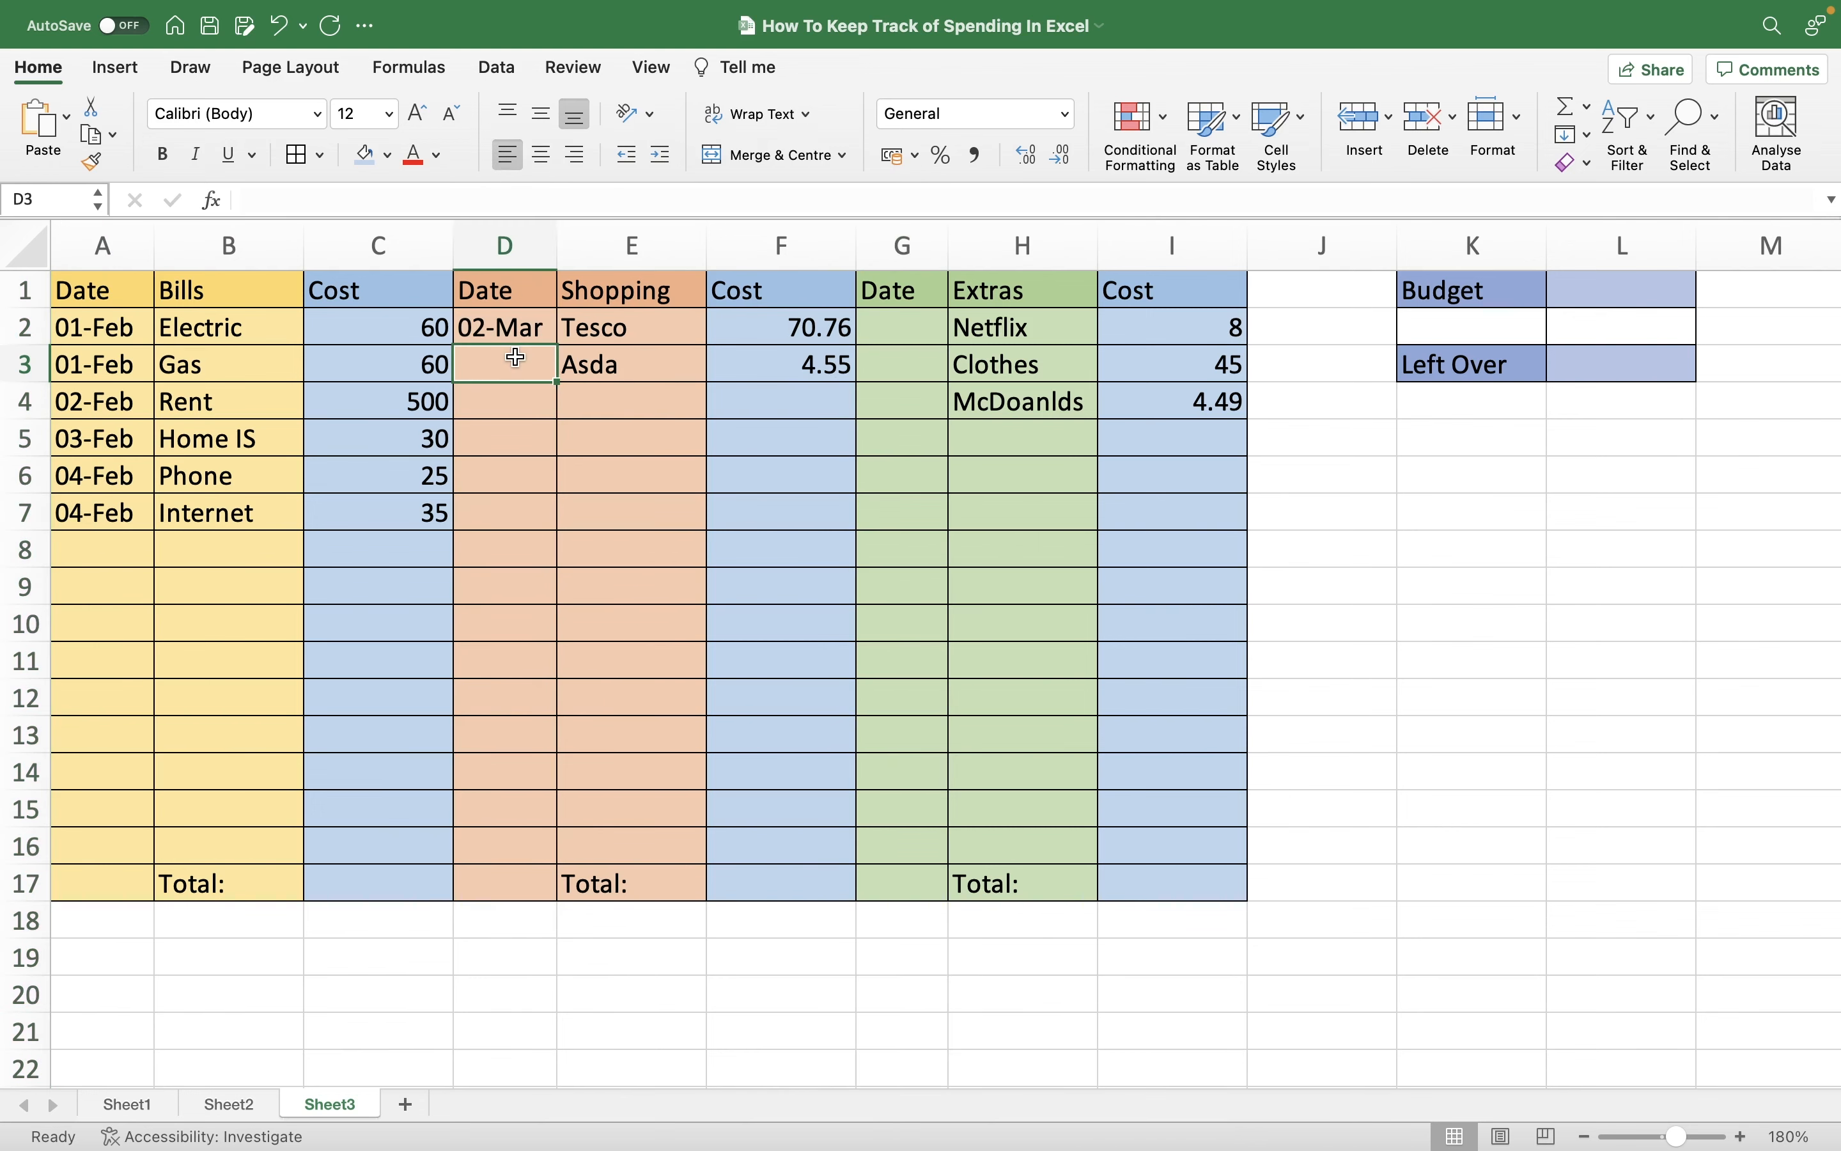
type("3/3")
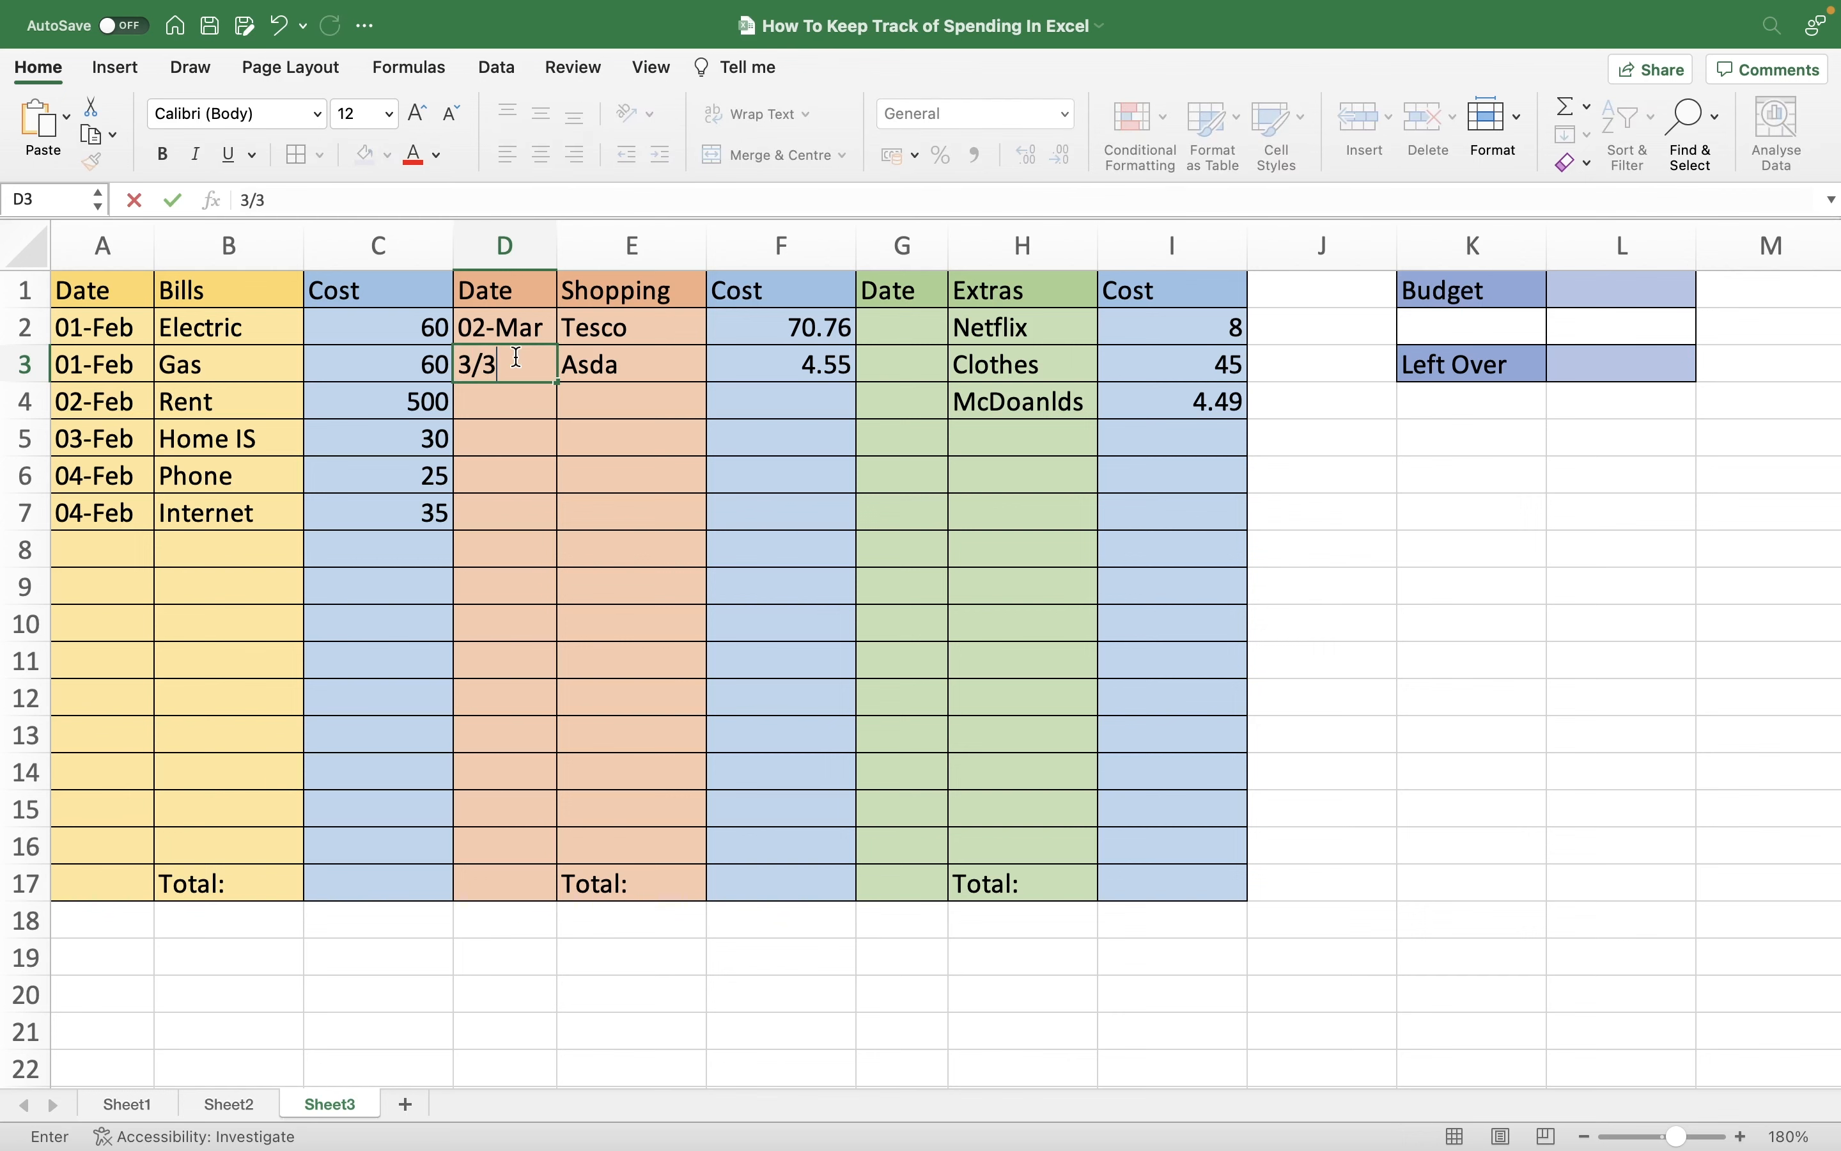
key("Tab")
Enter the Extras dates 4/4 for Netflix, 4/4 for Clothes and 5/4 for the McDonald's row, and widen column G slightly
key("Tab")
key("Tab")
type("4/4")
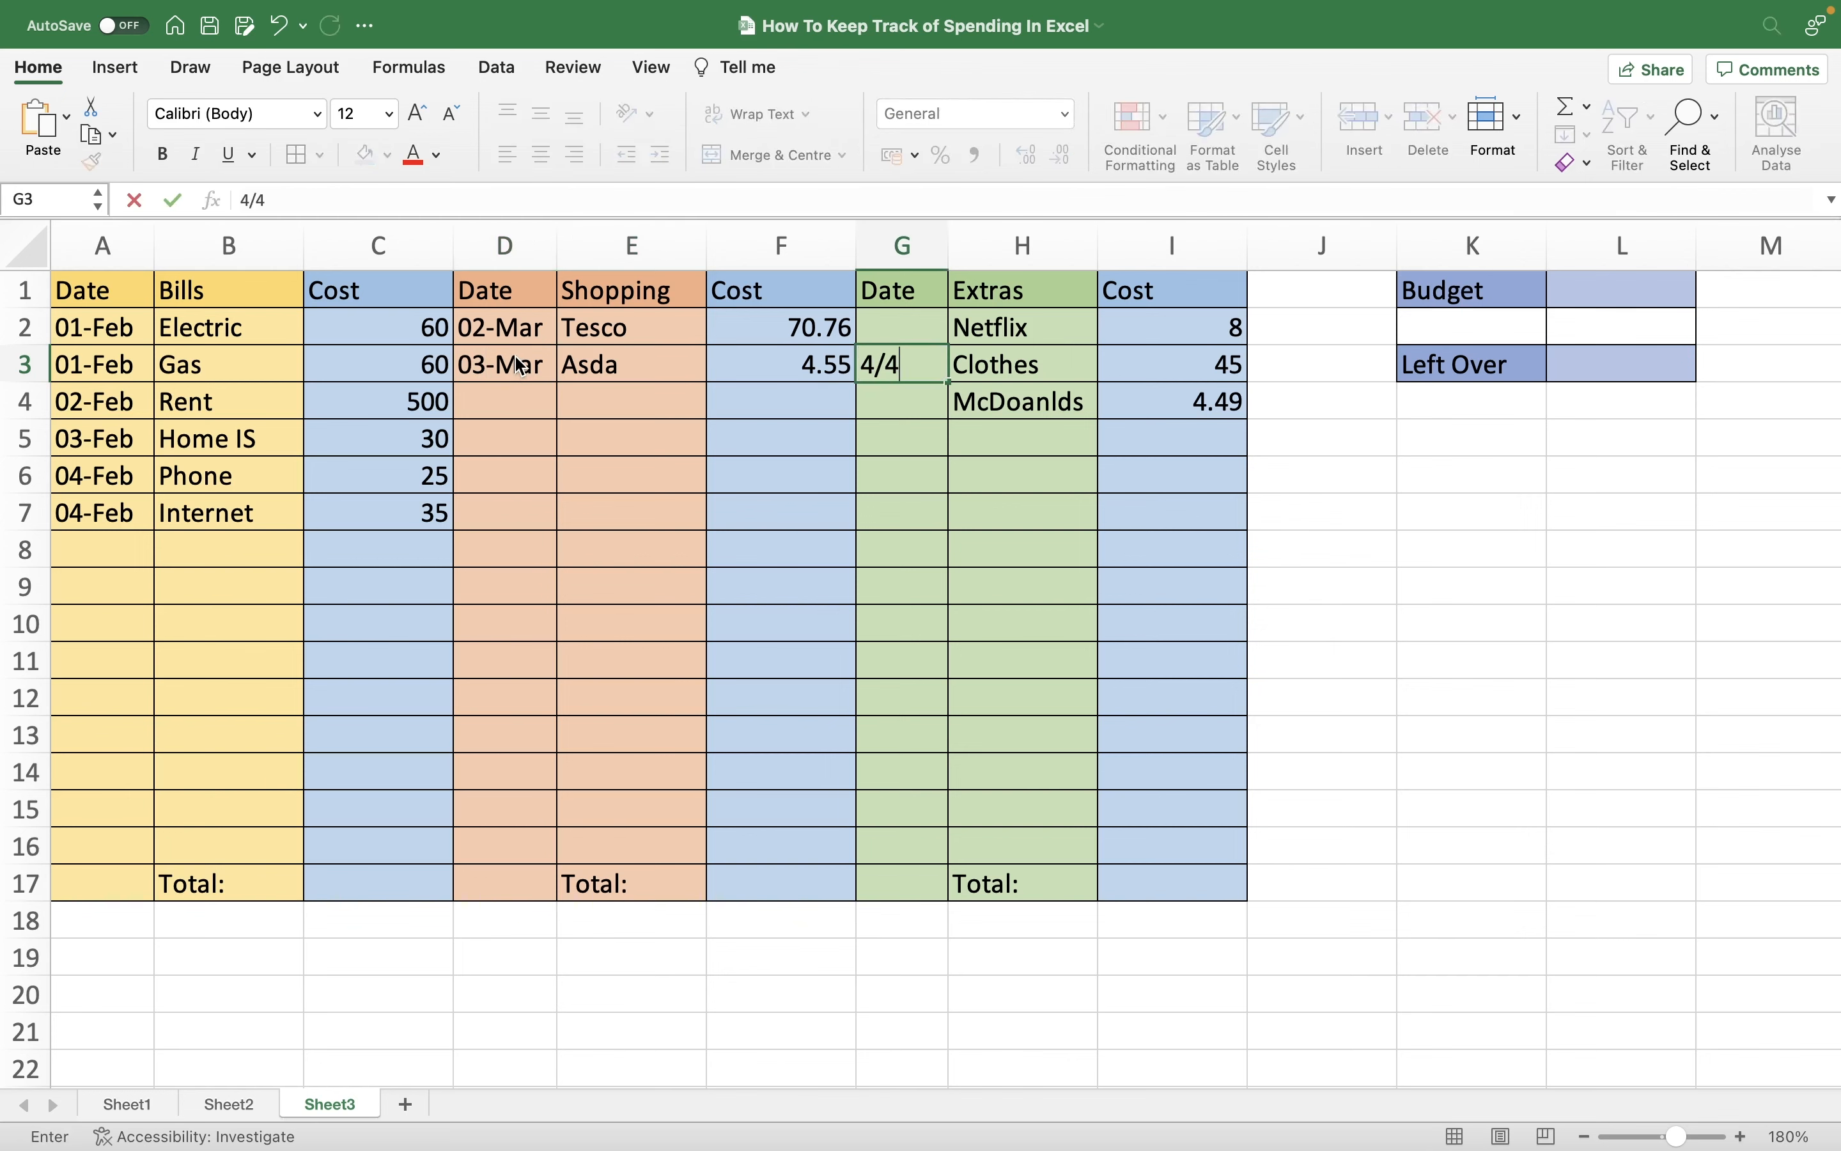
key("Up")
type("4/4")
key("Return")
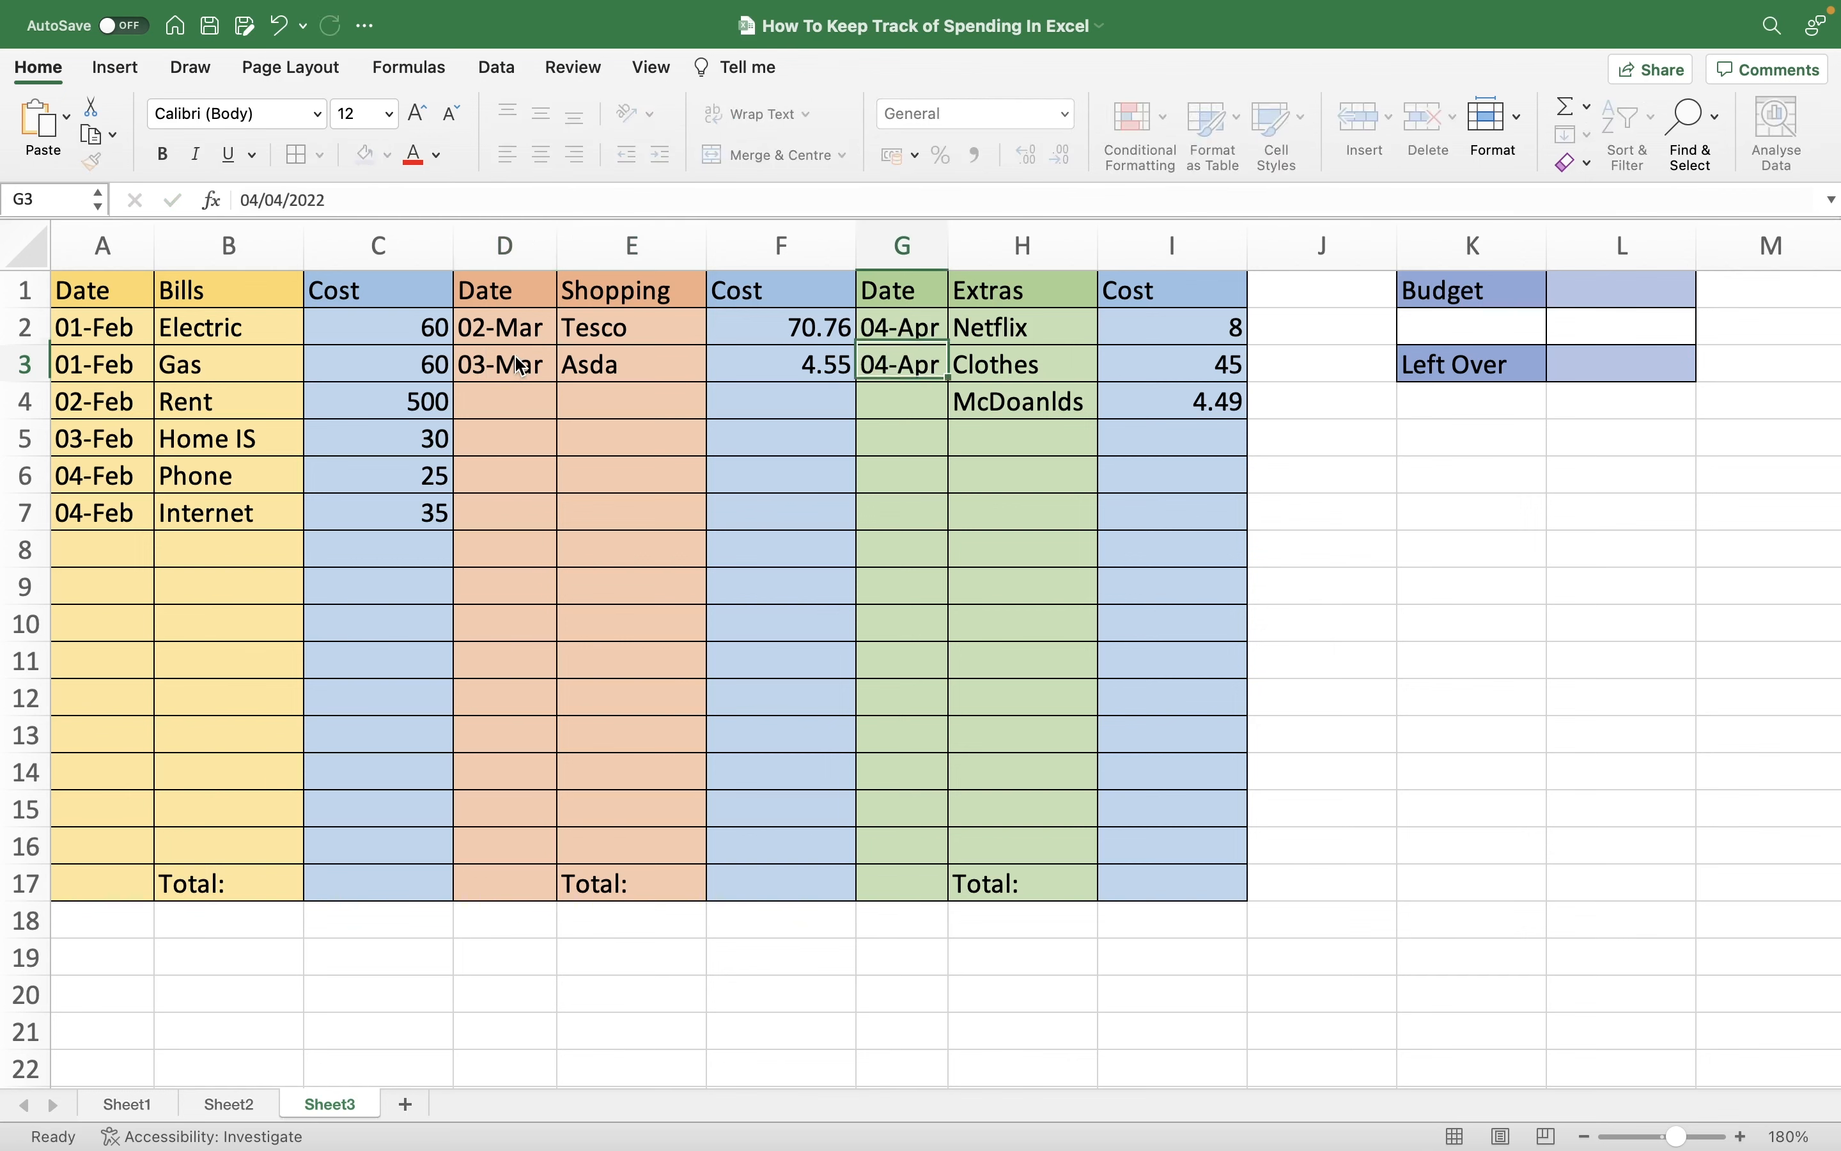
key("Down")
type("5/4")
key("Return")
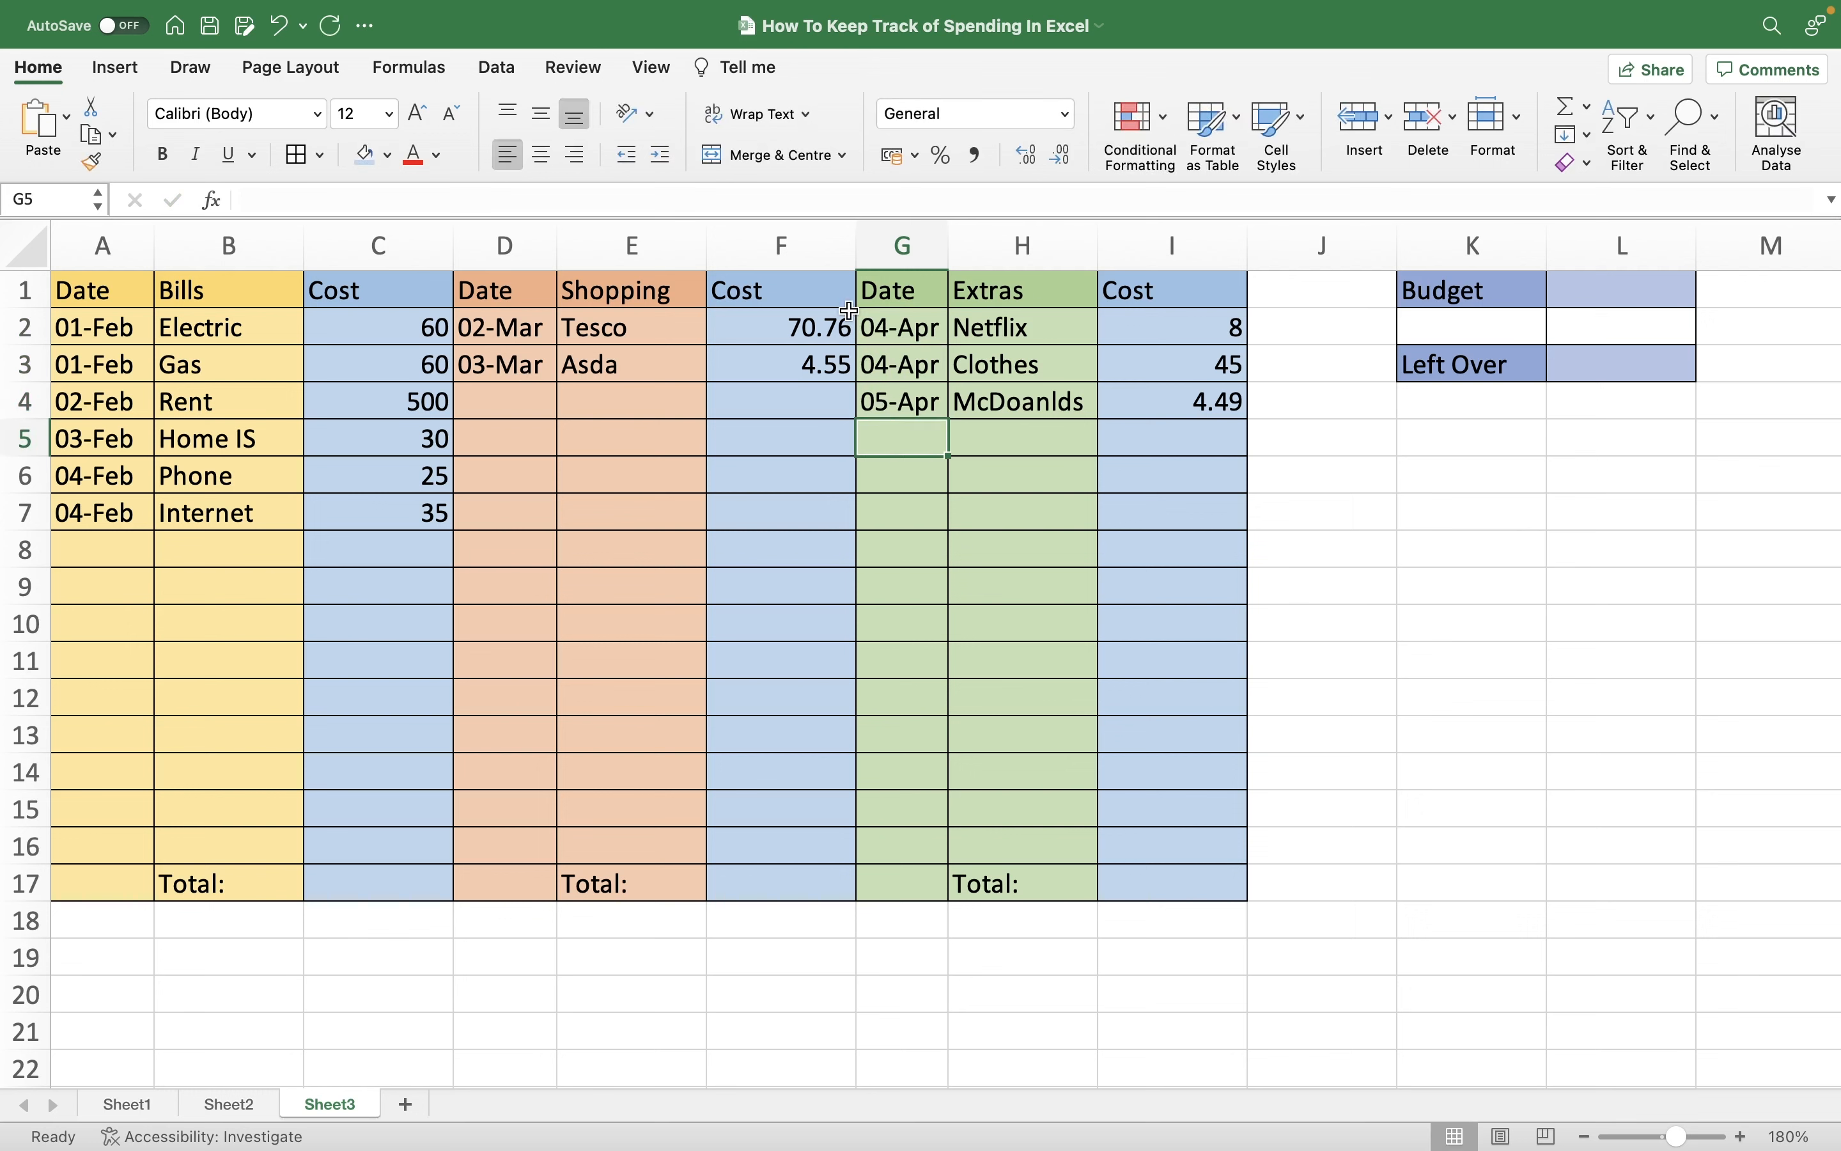
left_click_drag(948, 246, 960, 246)
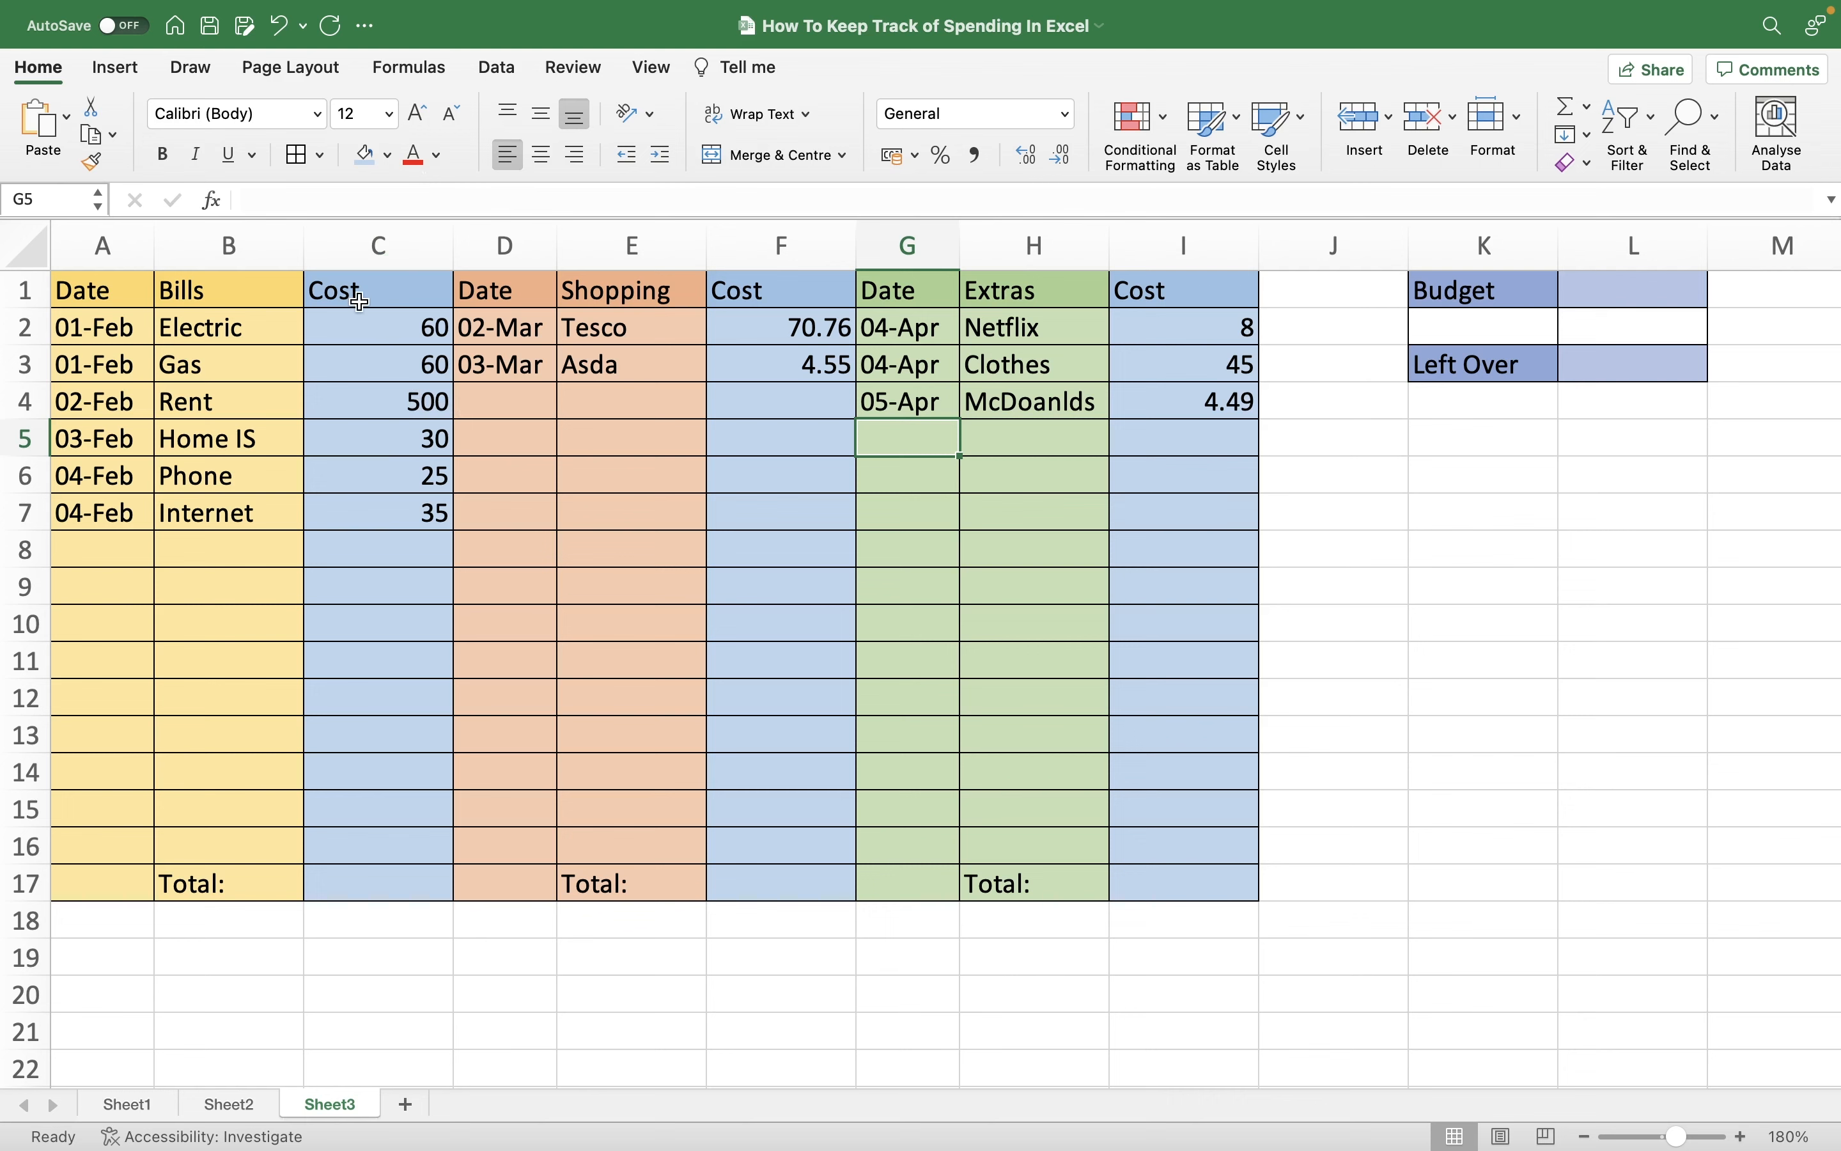
Apply the £ English (United Kingdom) accounting format to cost columns C, F and I and the budget value column L
left_click(375, 245)
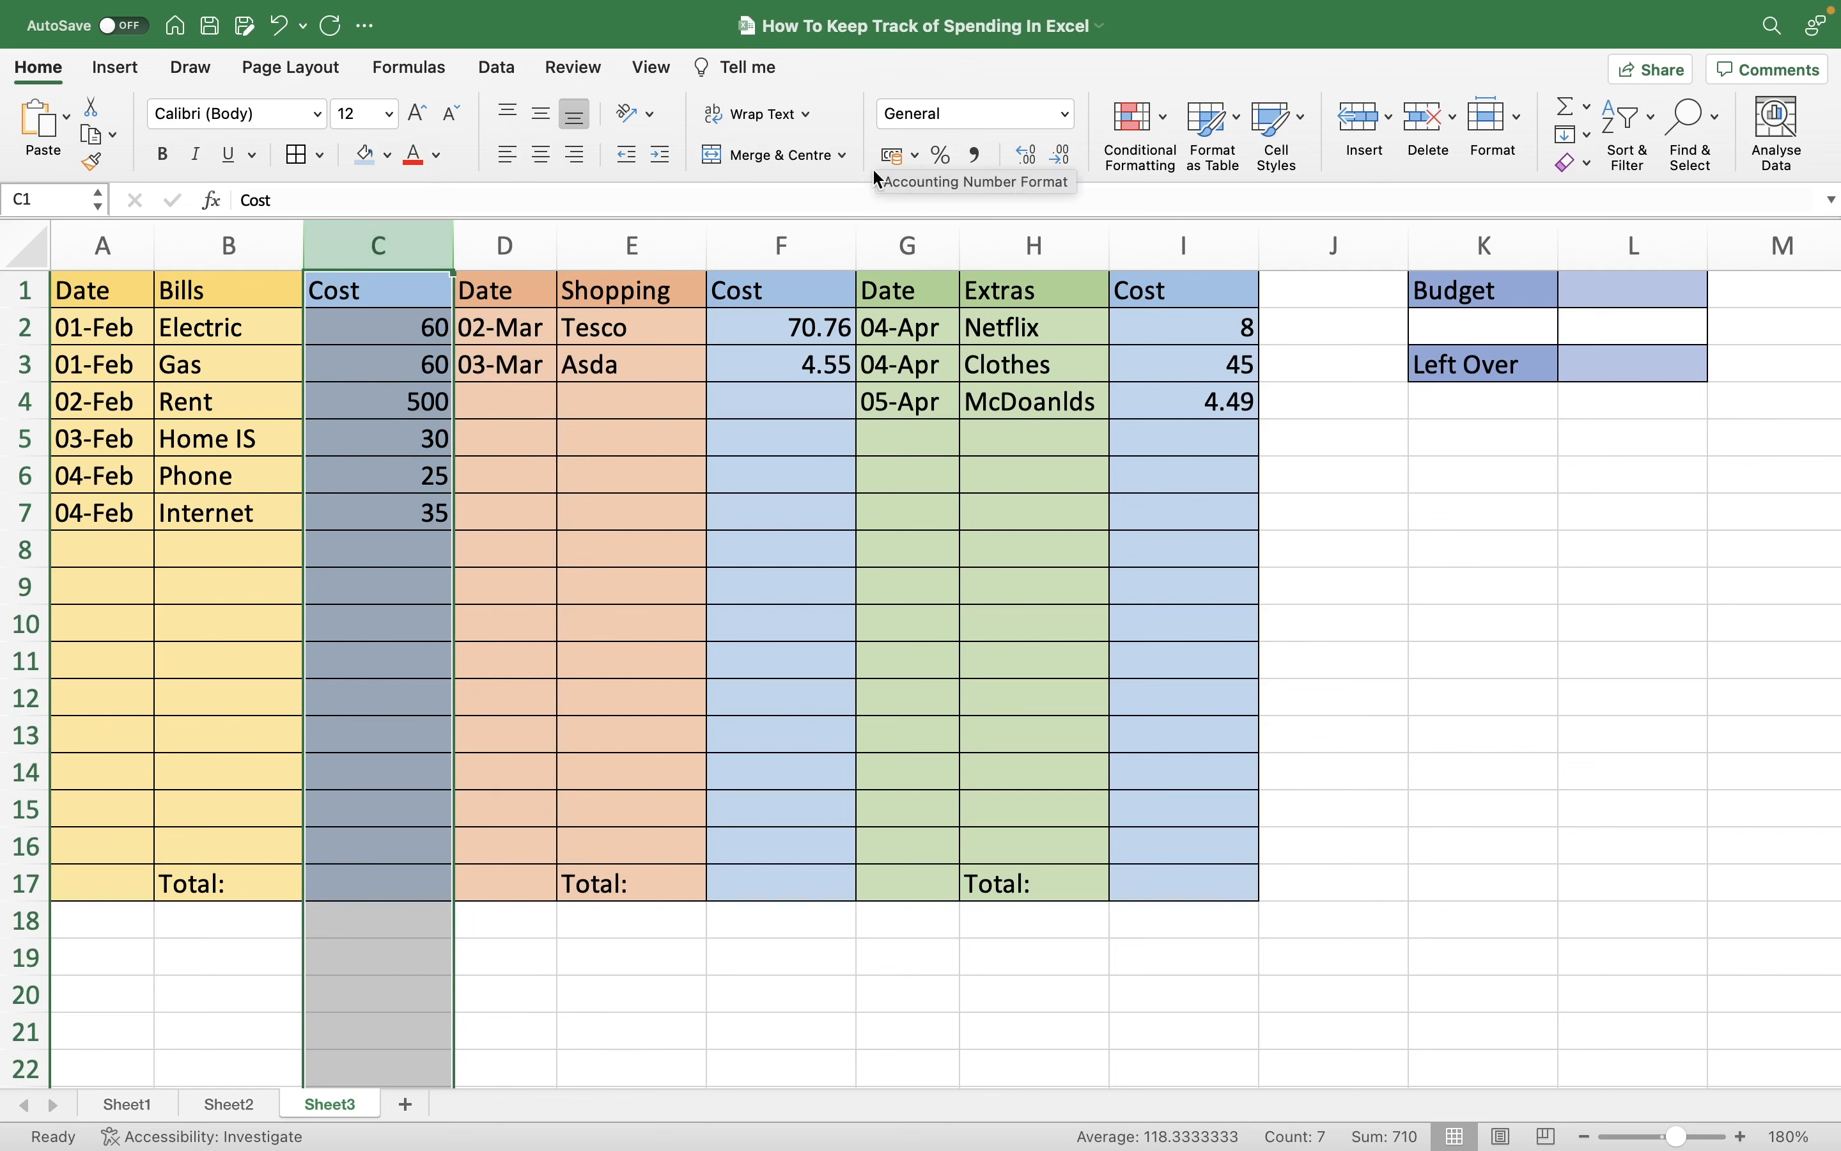
left_click(917, 158)
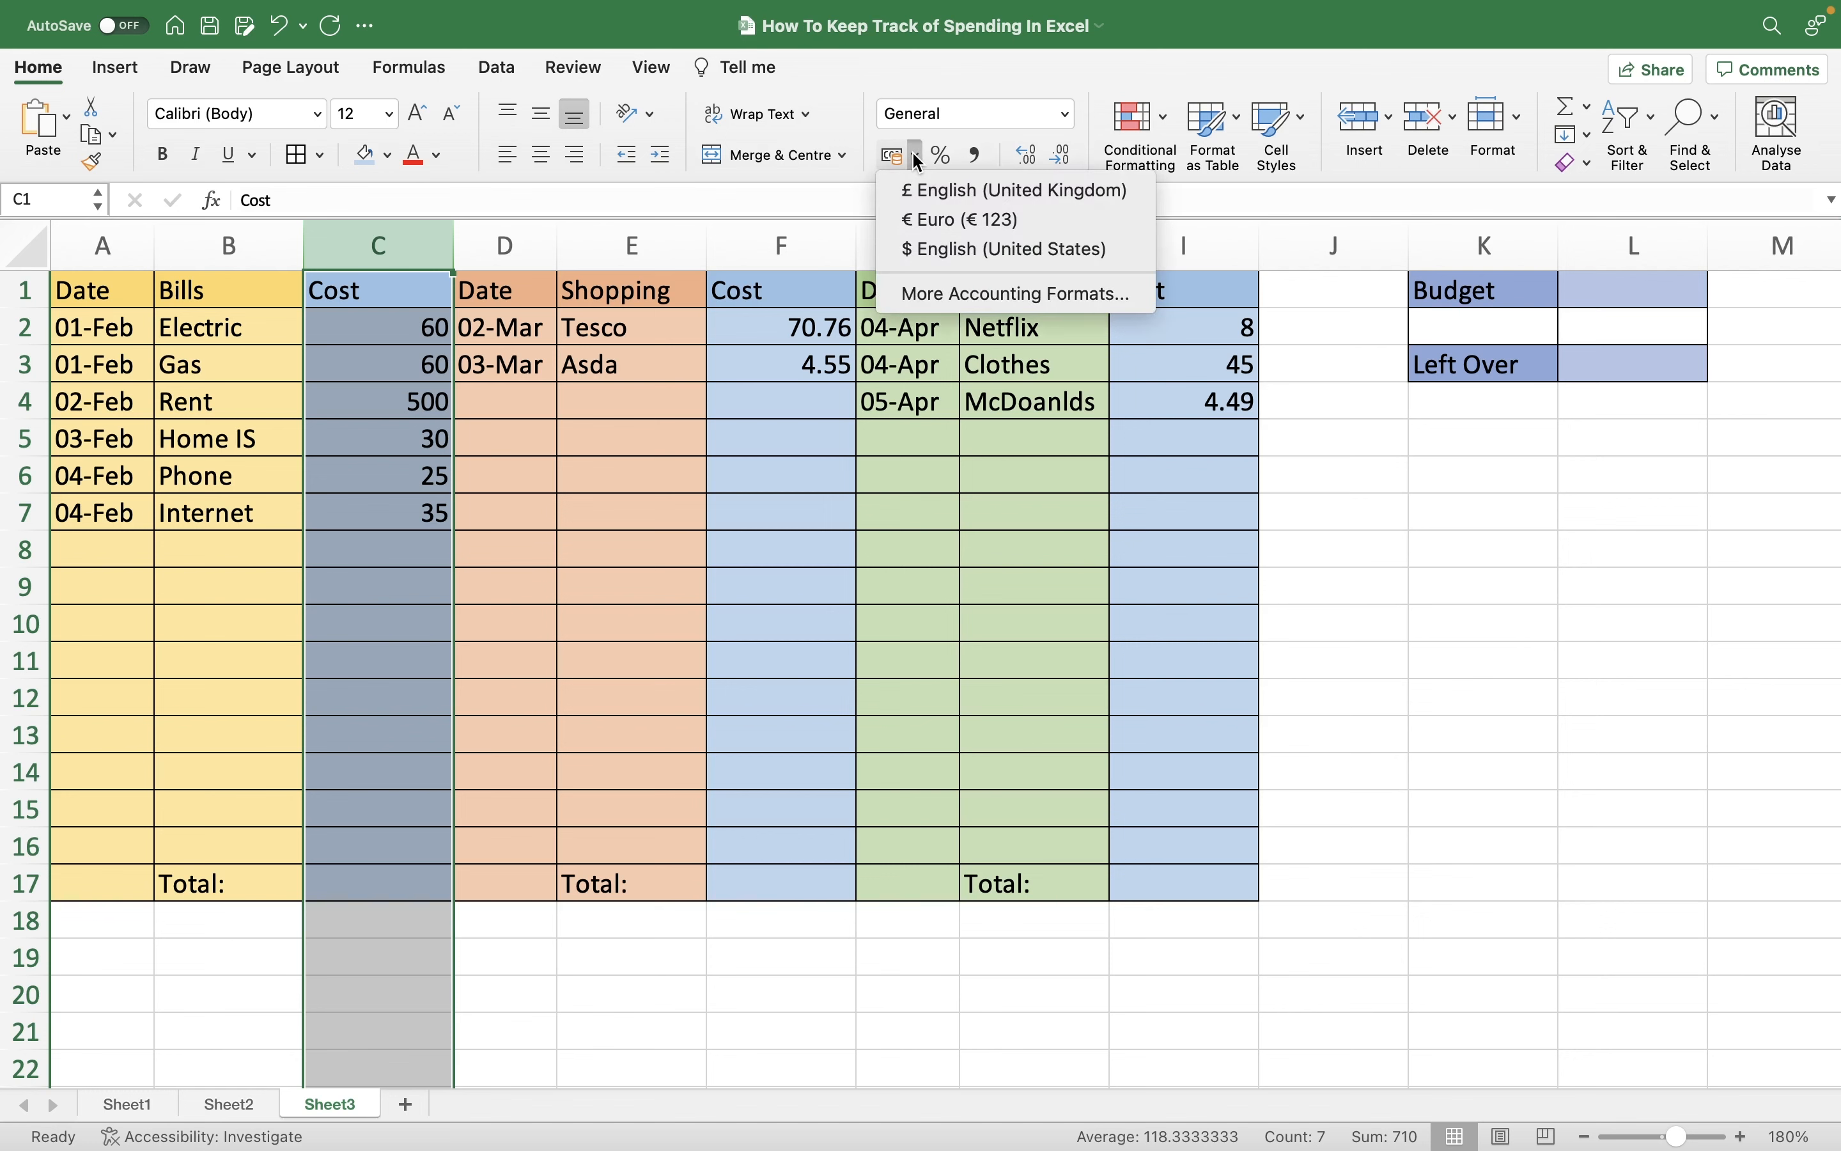
left_click(927, 191)
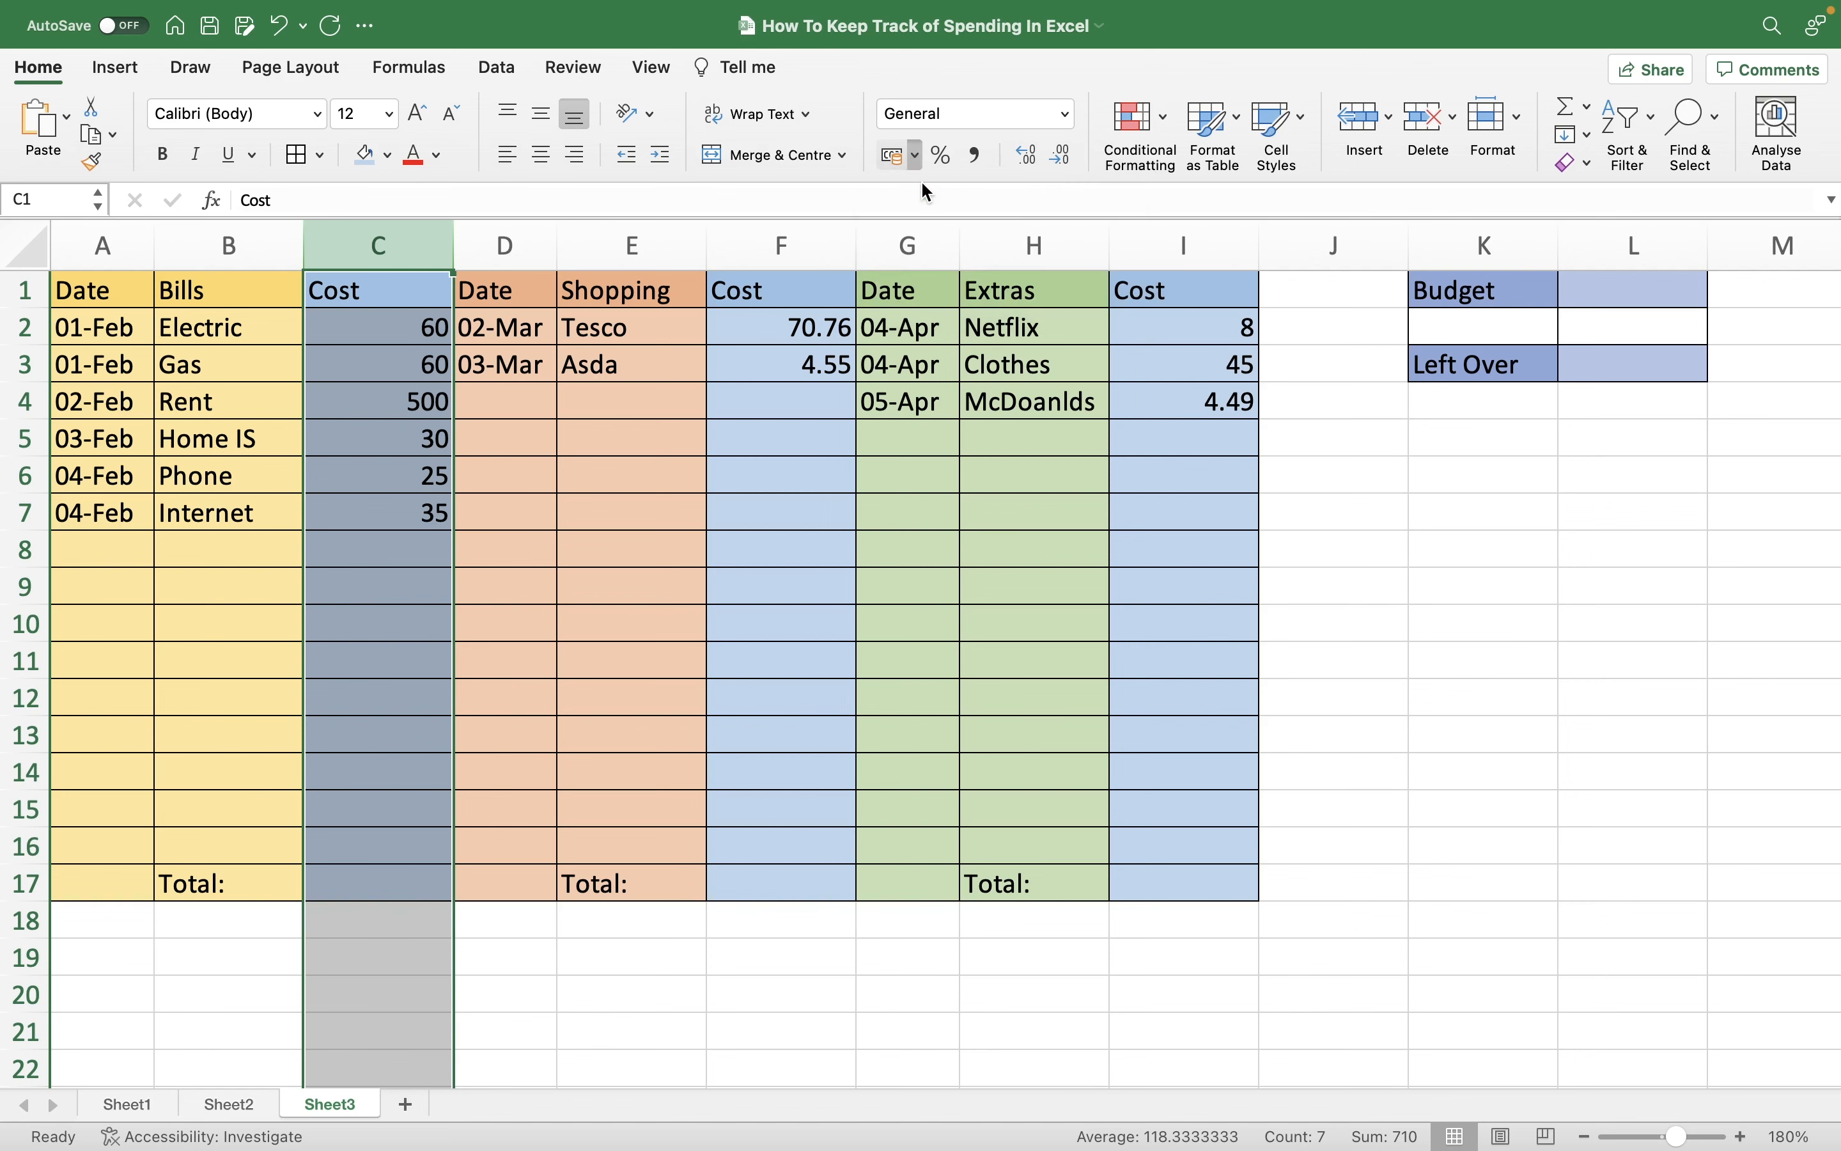
left_click(792, 223)
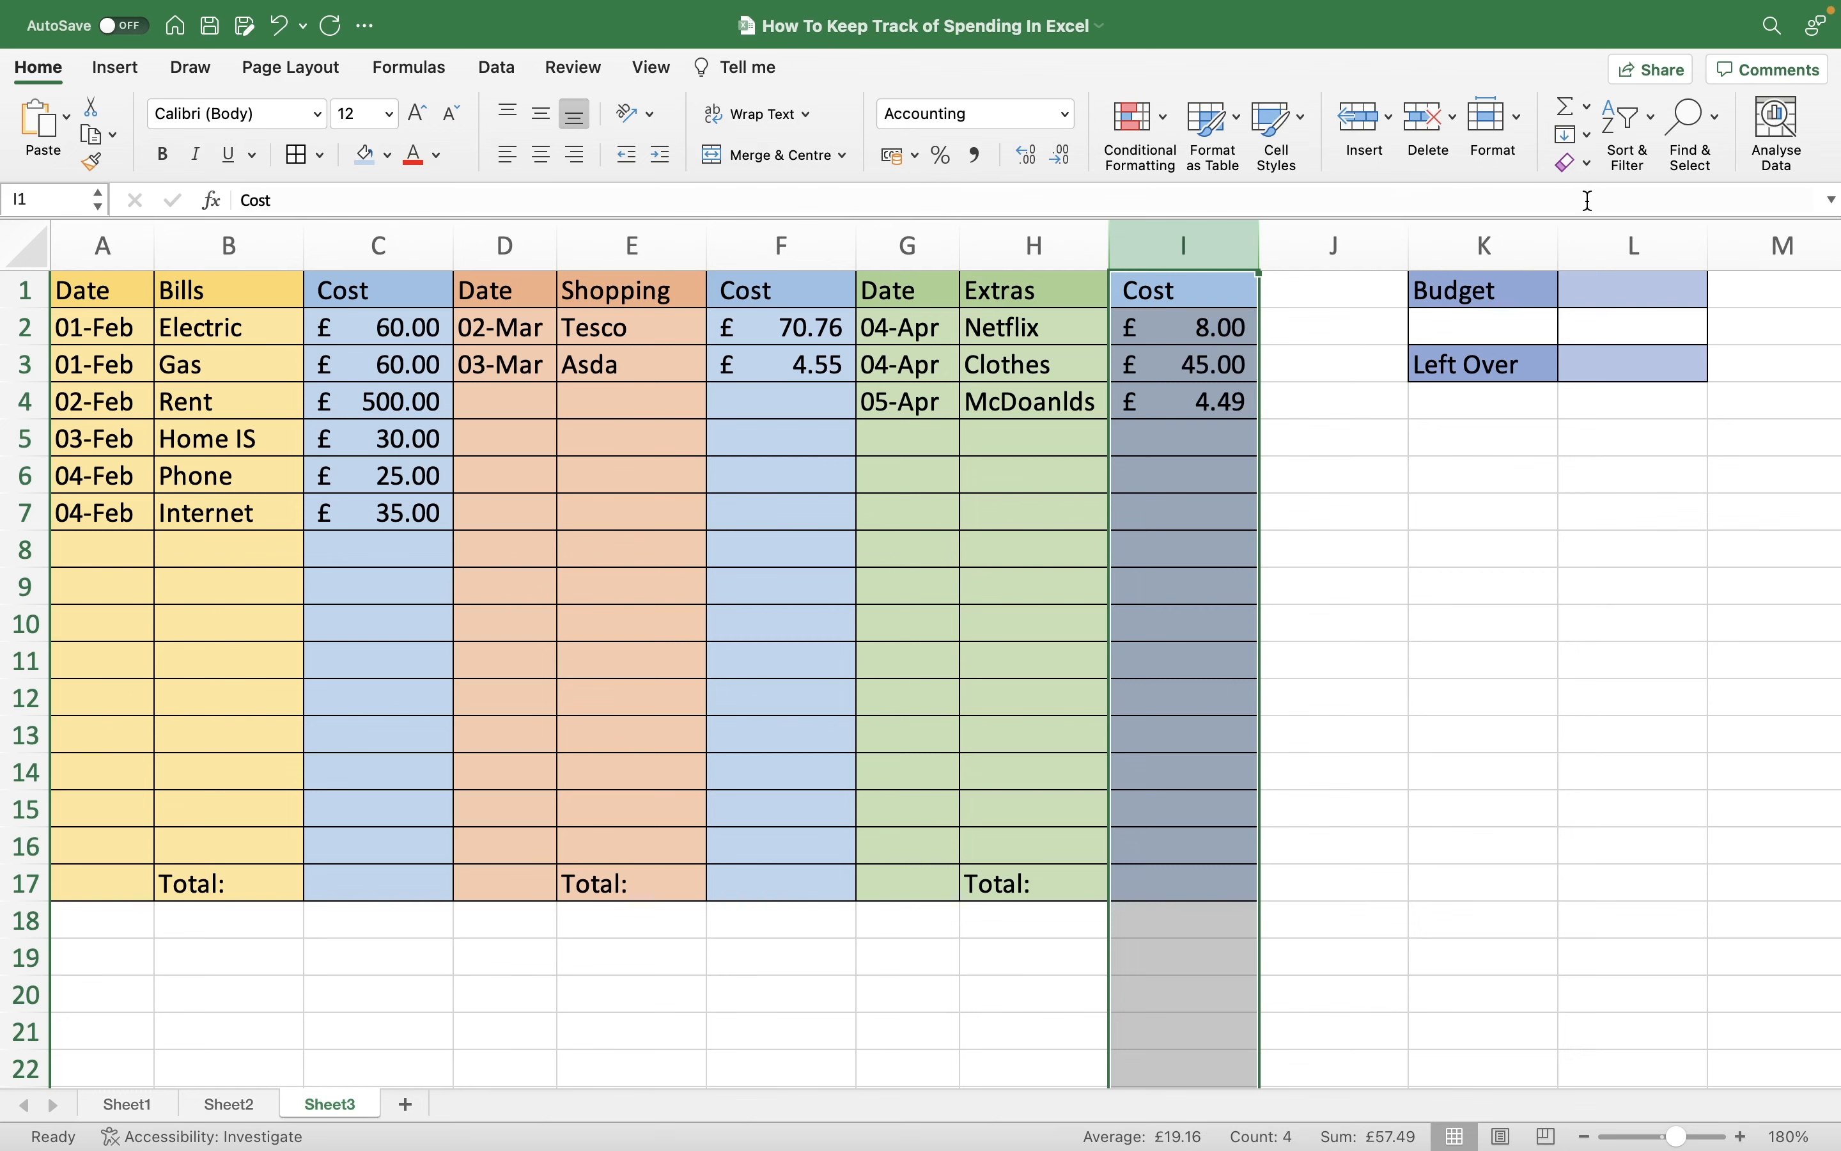
left_click(1624, 249)
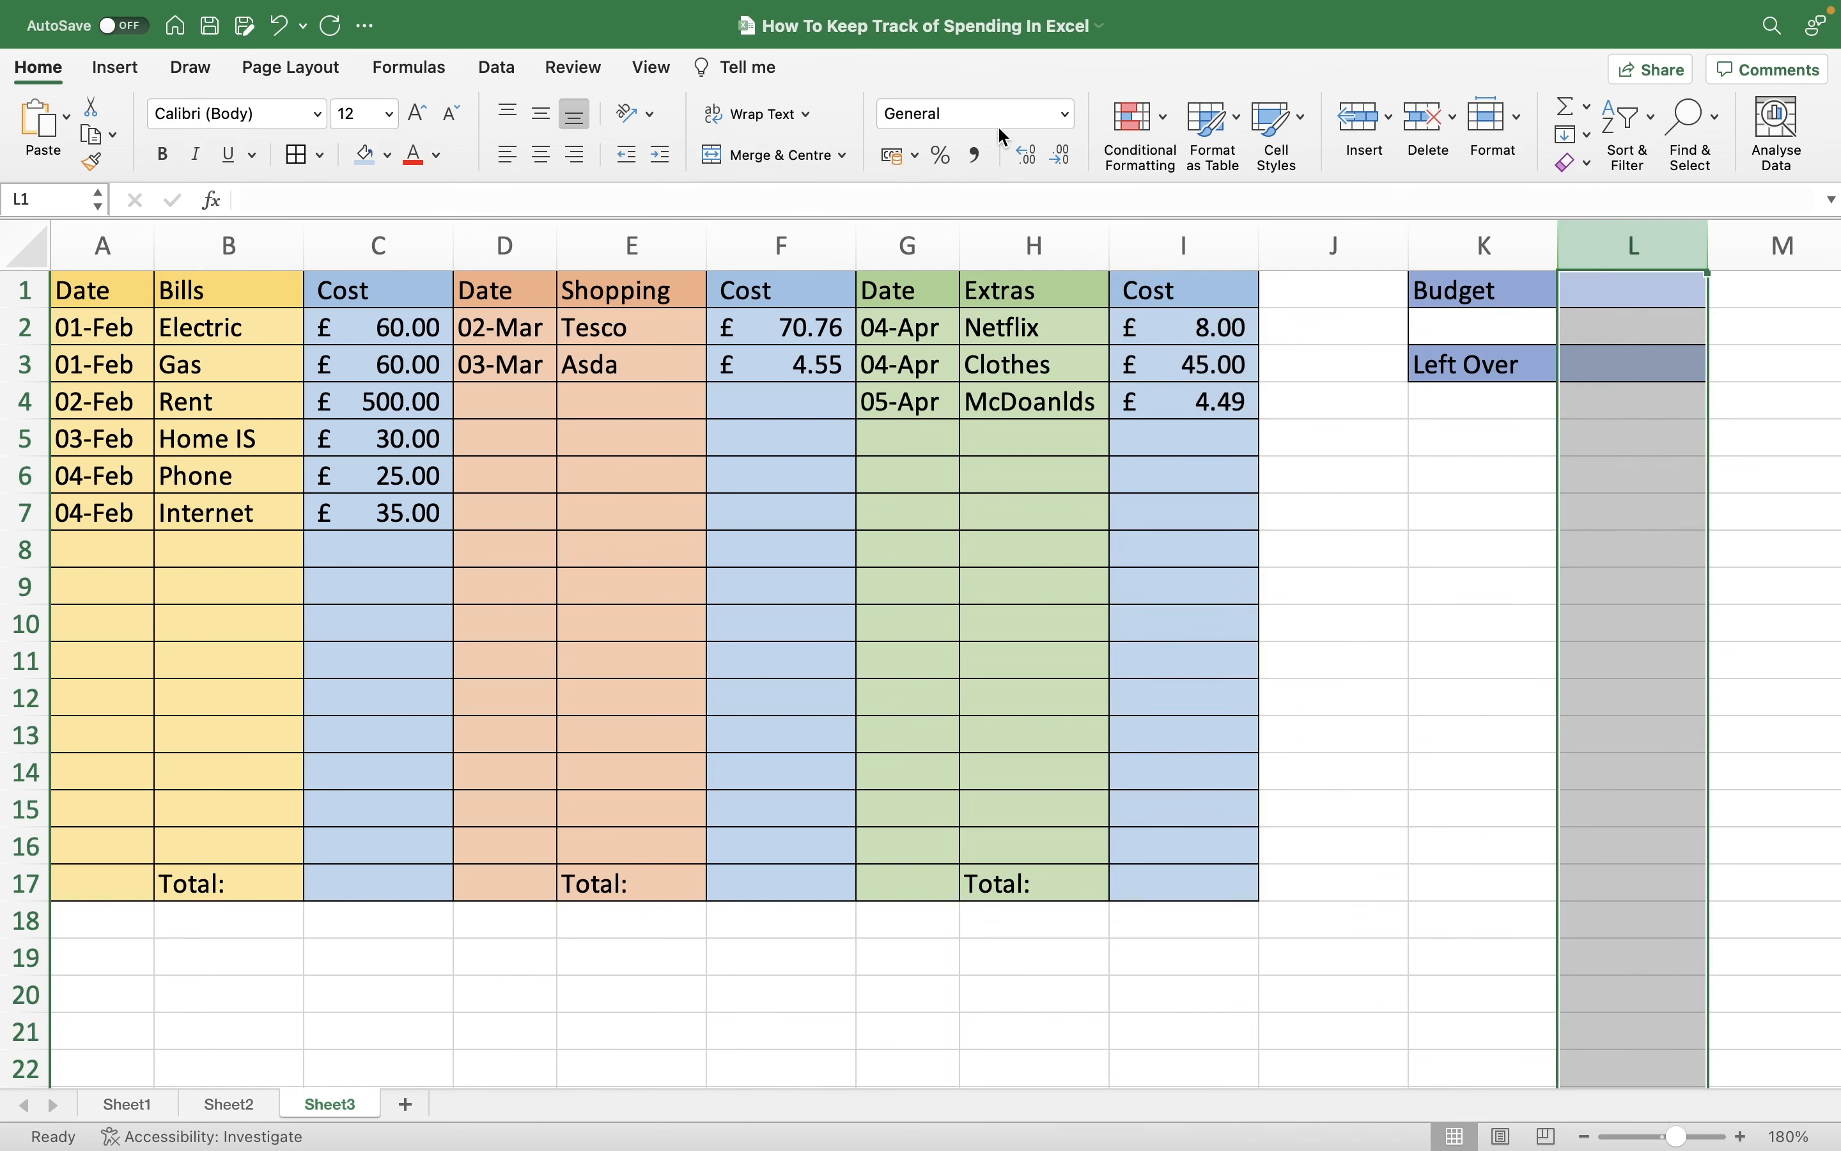
left_click(892, 156)
left_click(875, 636)
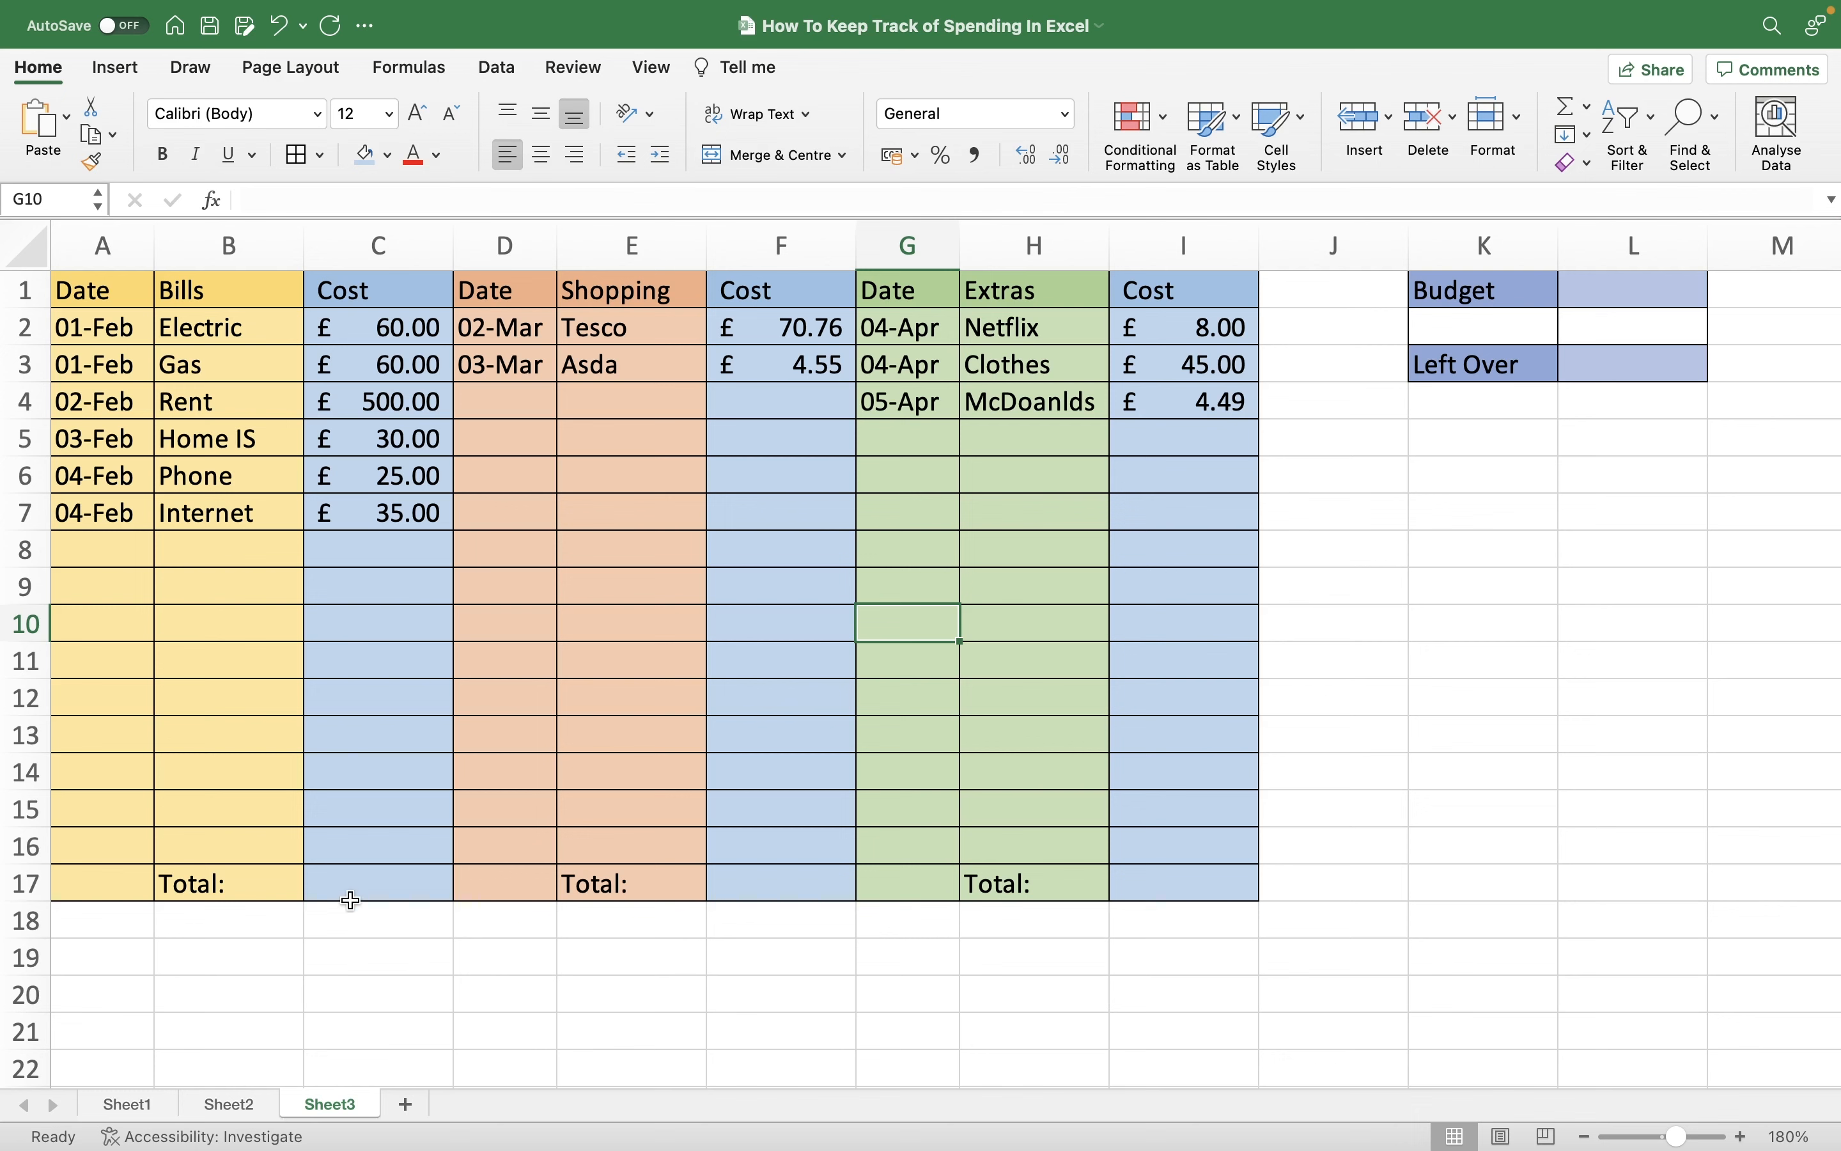
Add Sum totals in row 17 for the Bills, Shopping and Extras costs, using =SUM(C2:C16) for Bills
left_click(379, 879)
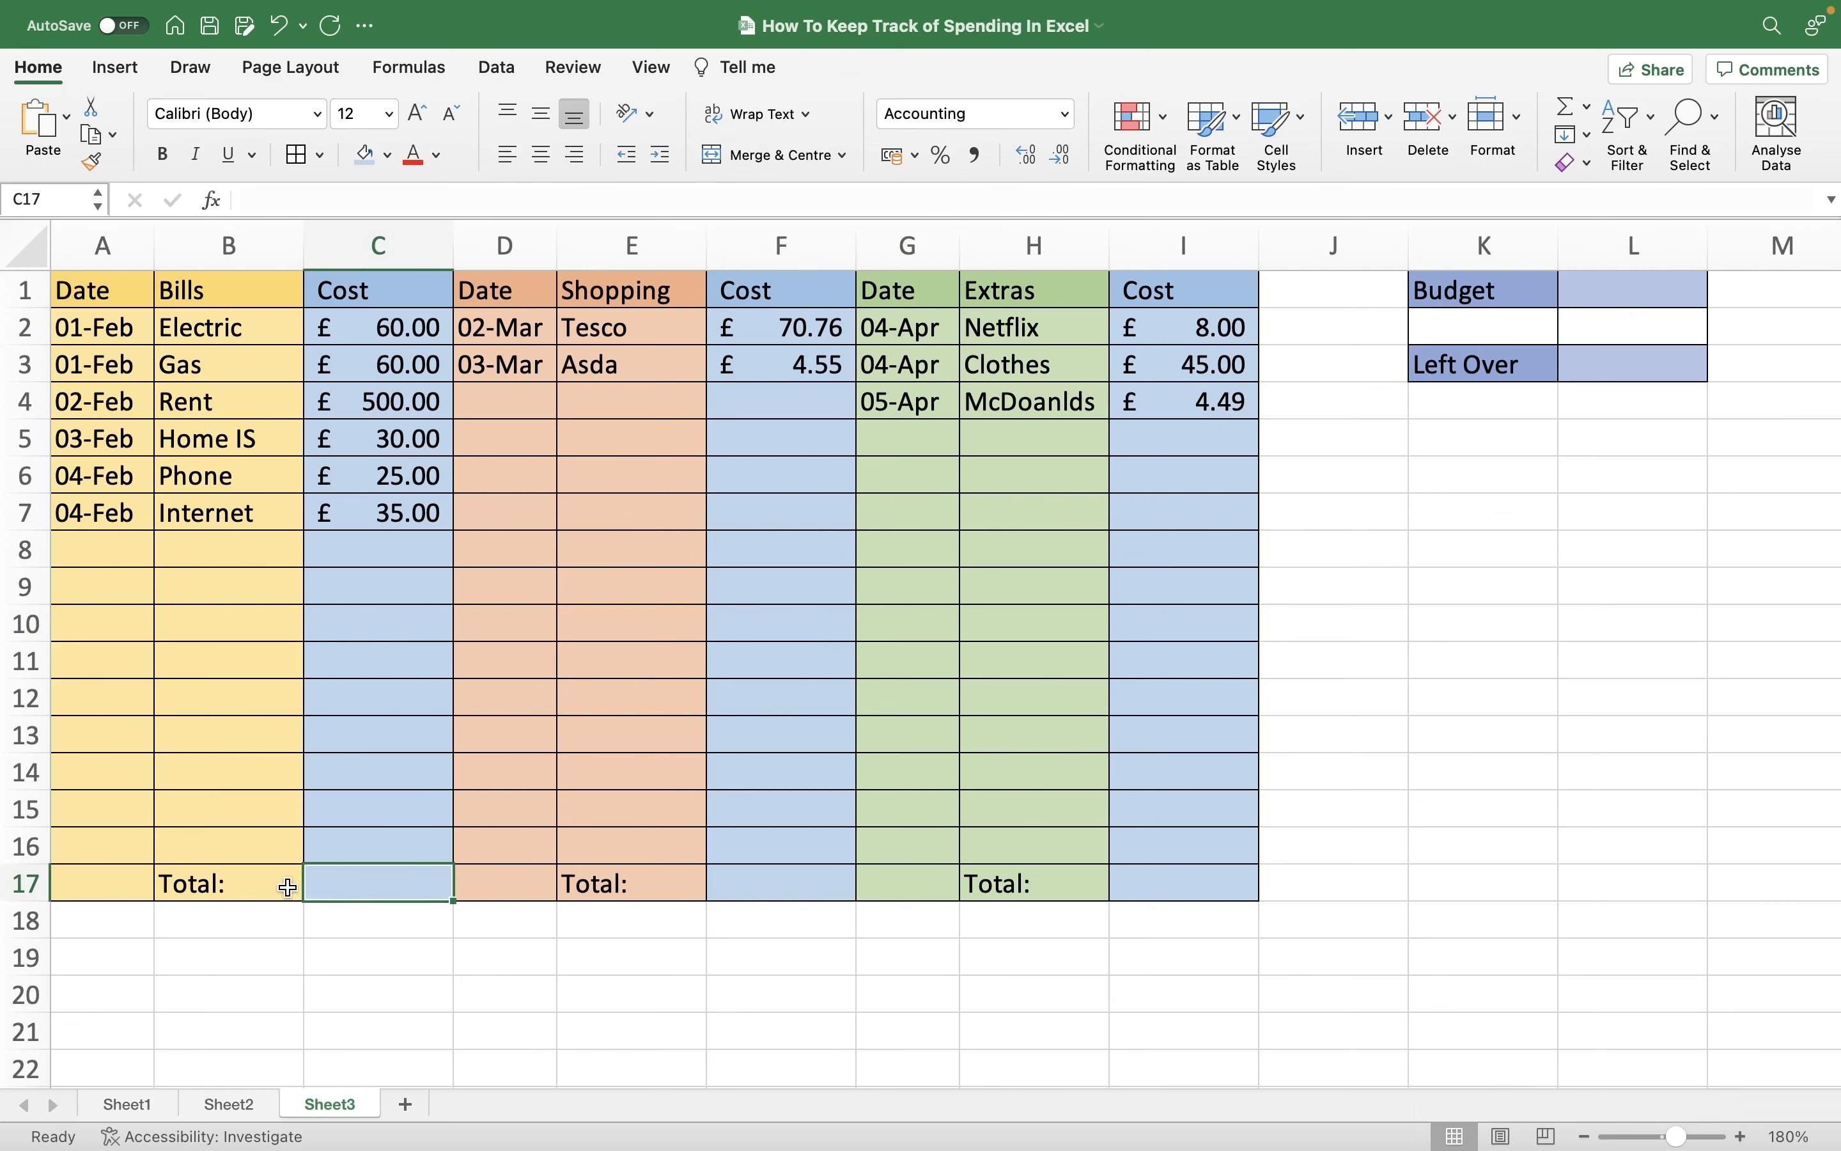
left_click(1588, 107)
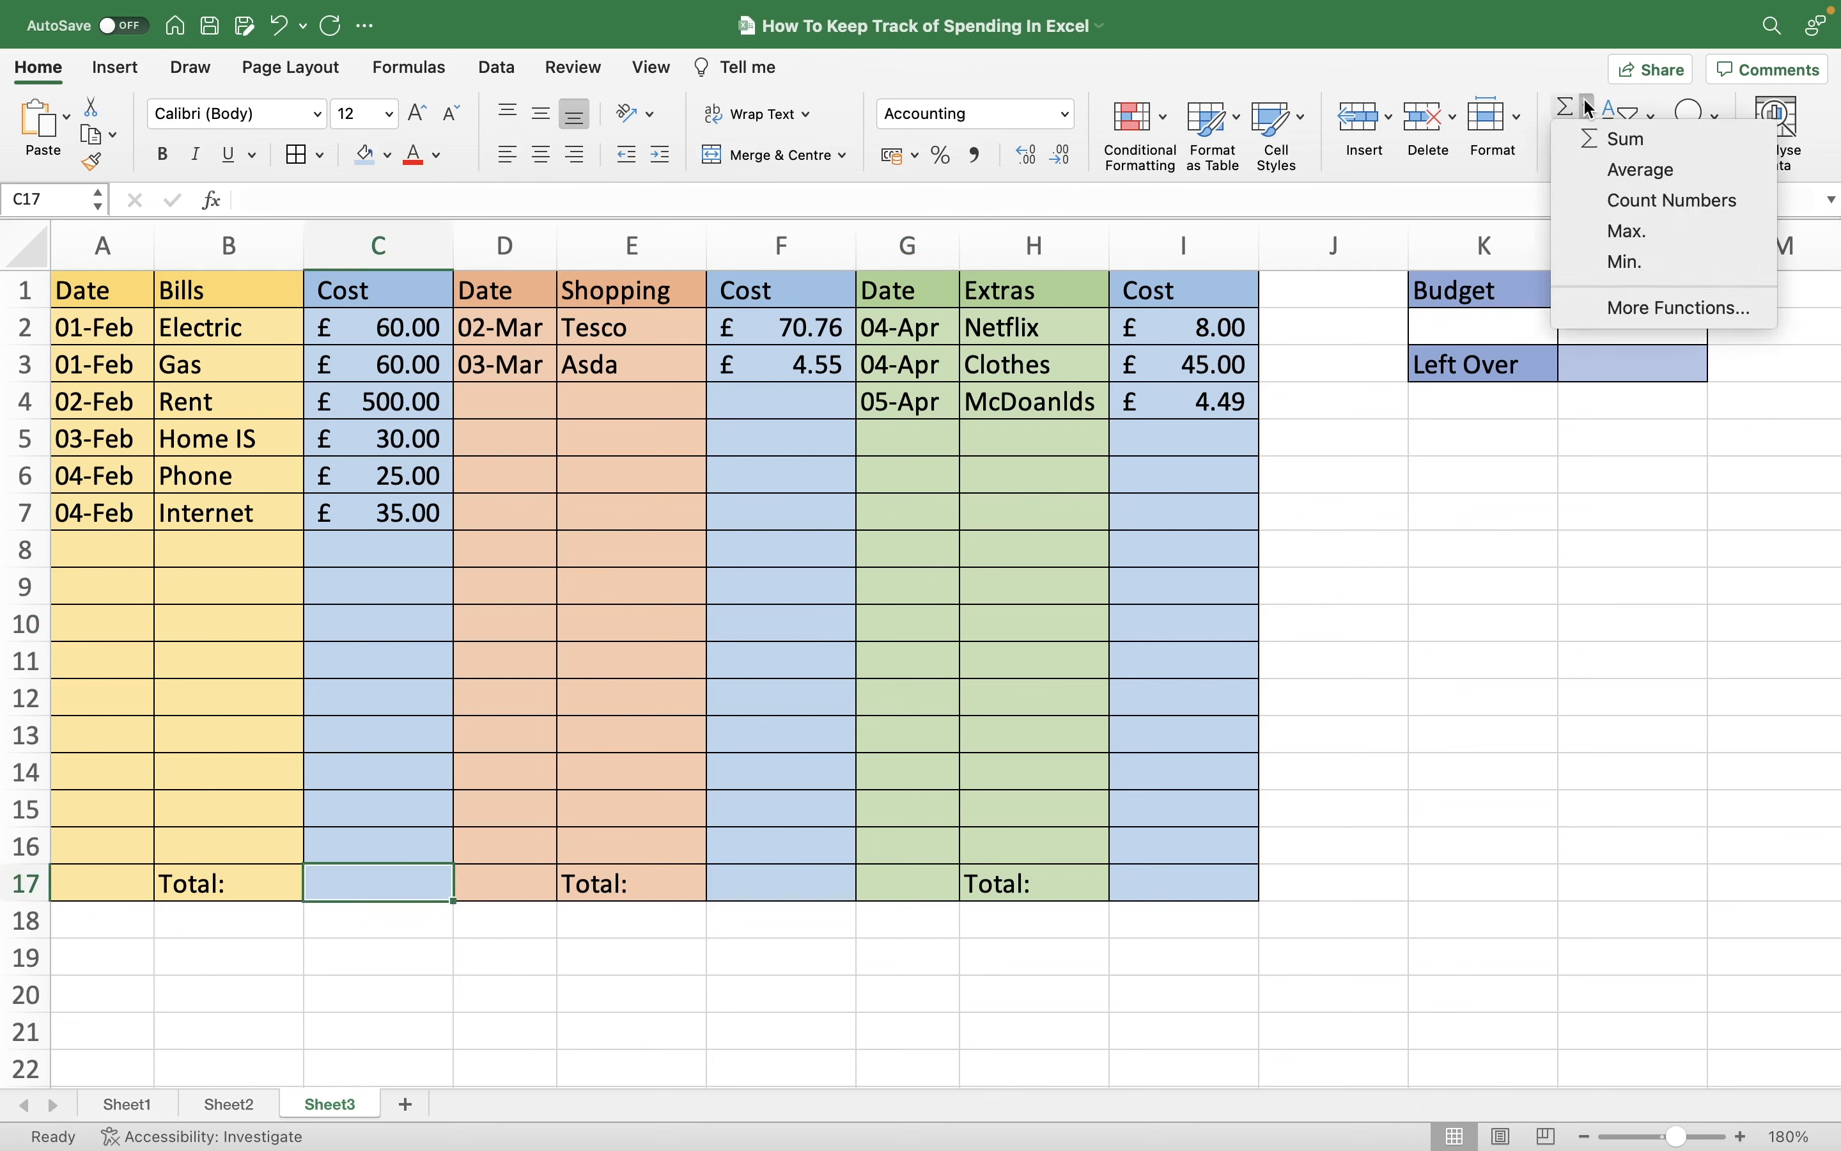
left_click(1612, 138)
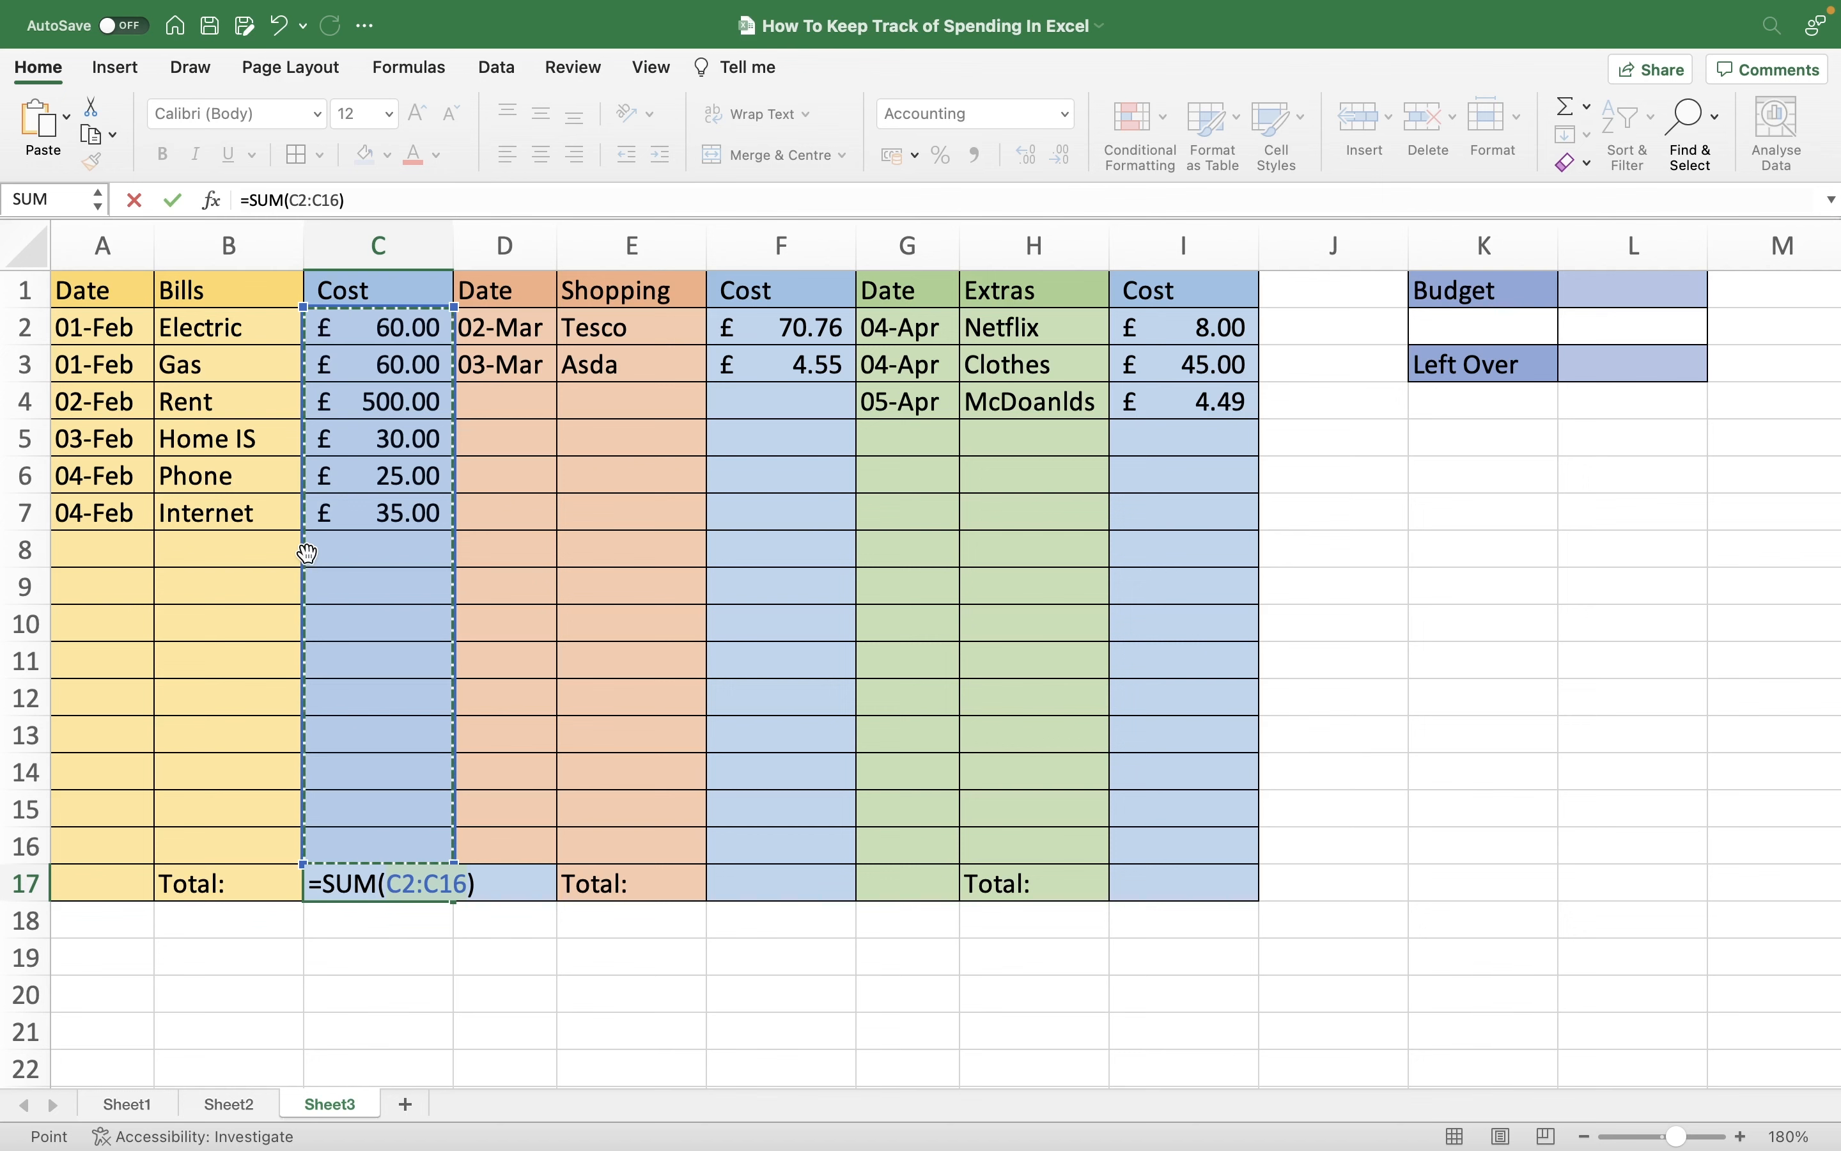
key("Tab")
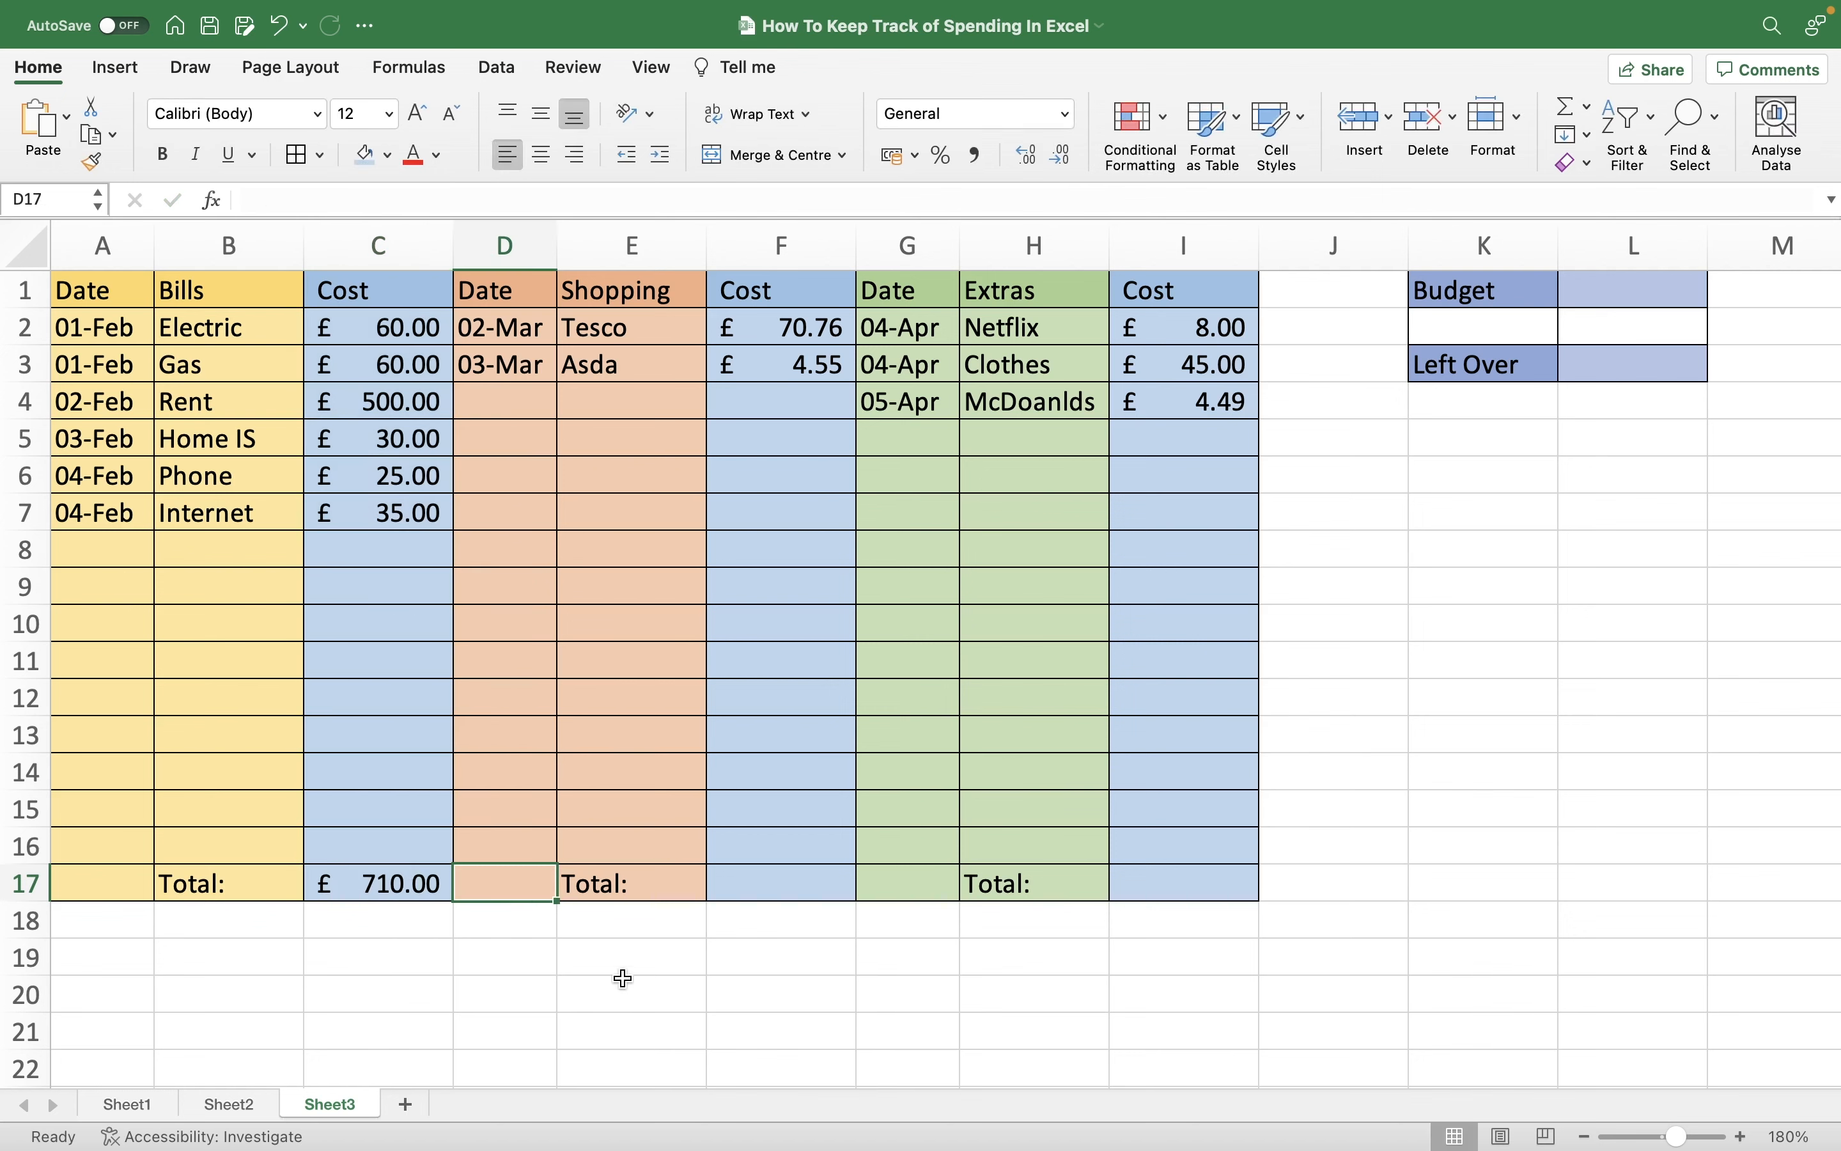
left_click(1192, 882)
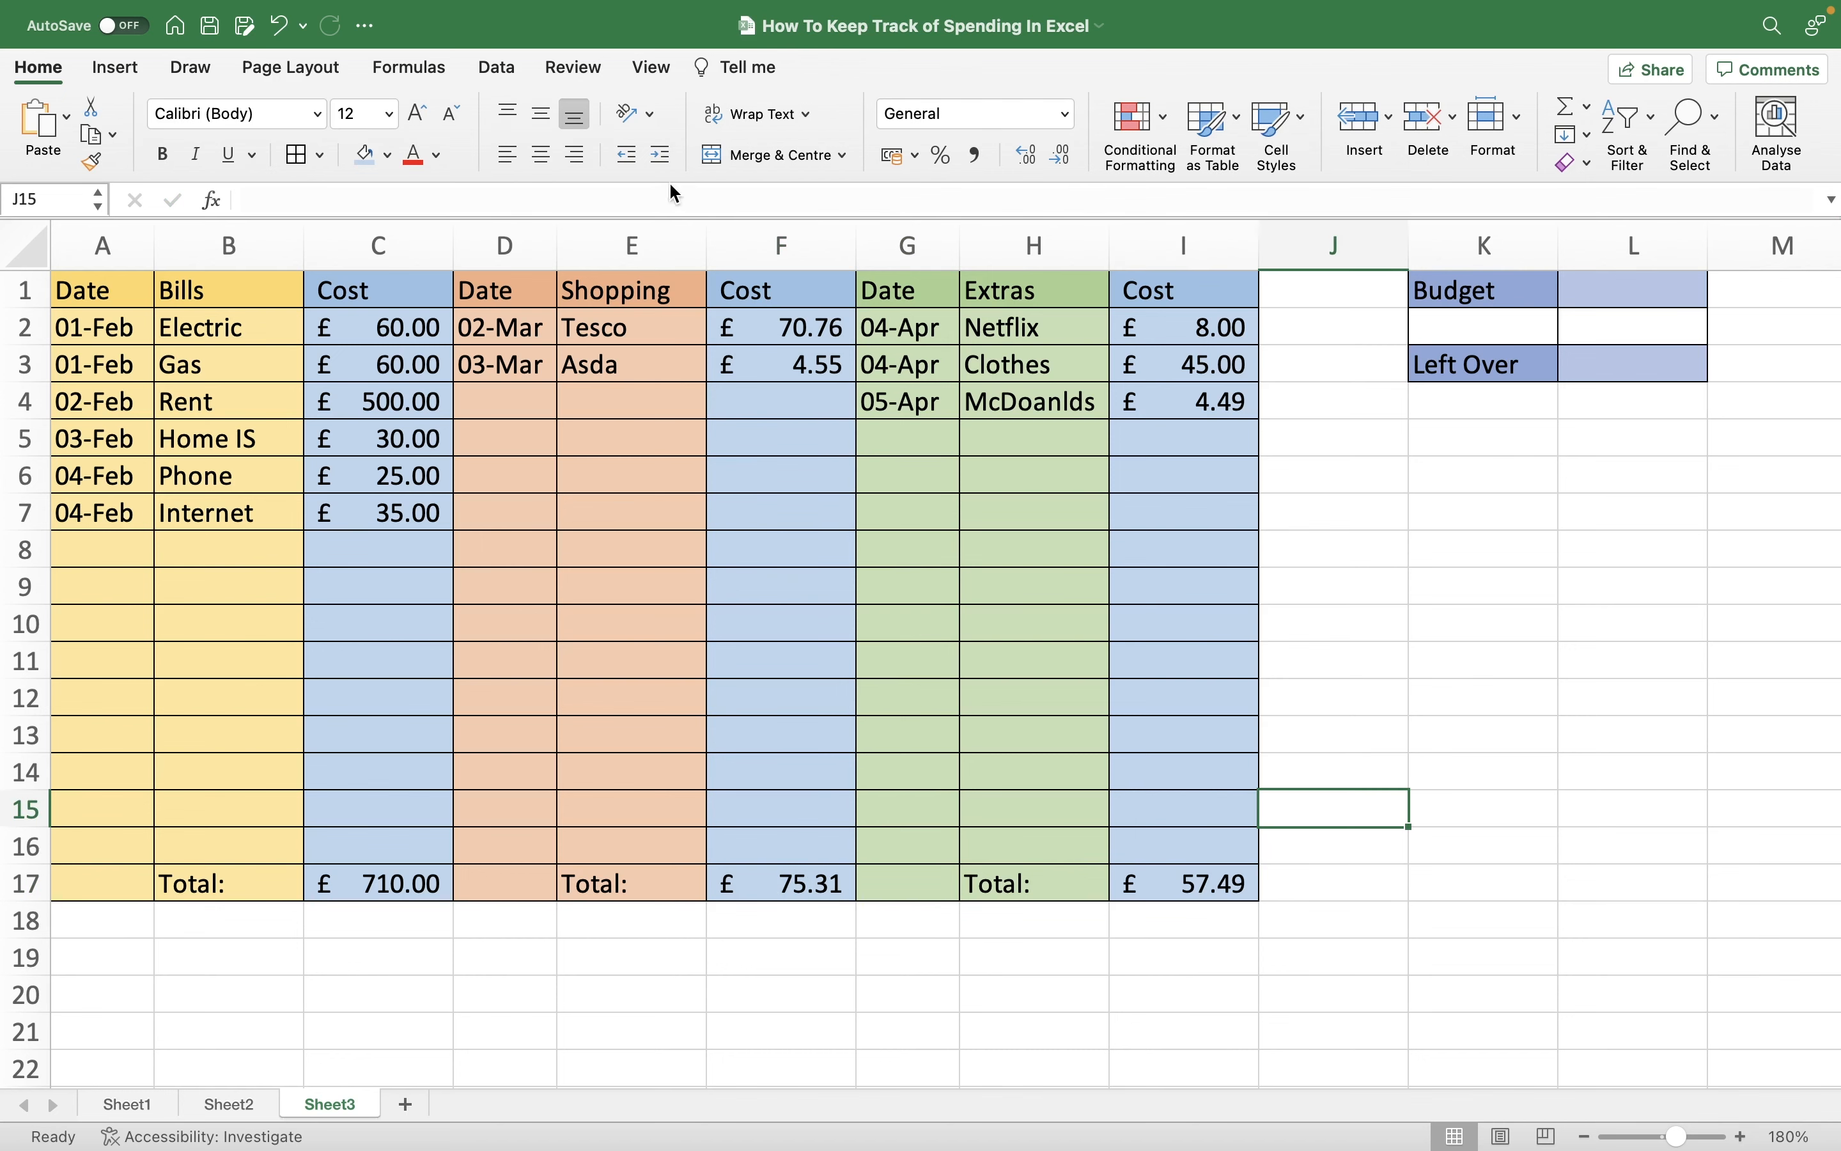
Add a shopping entry in row 4 with the date 4/3, shop Asda and cost 45
left_click(513, 401)
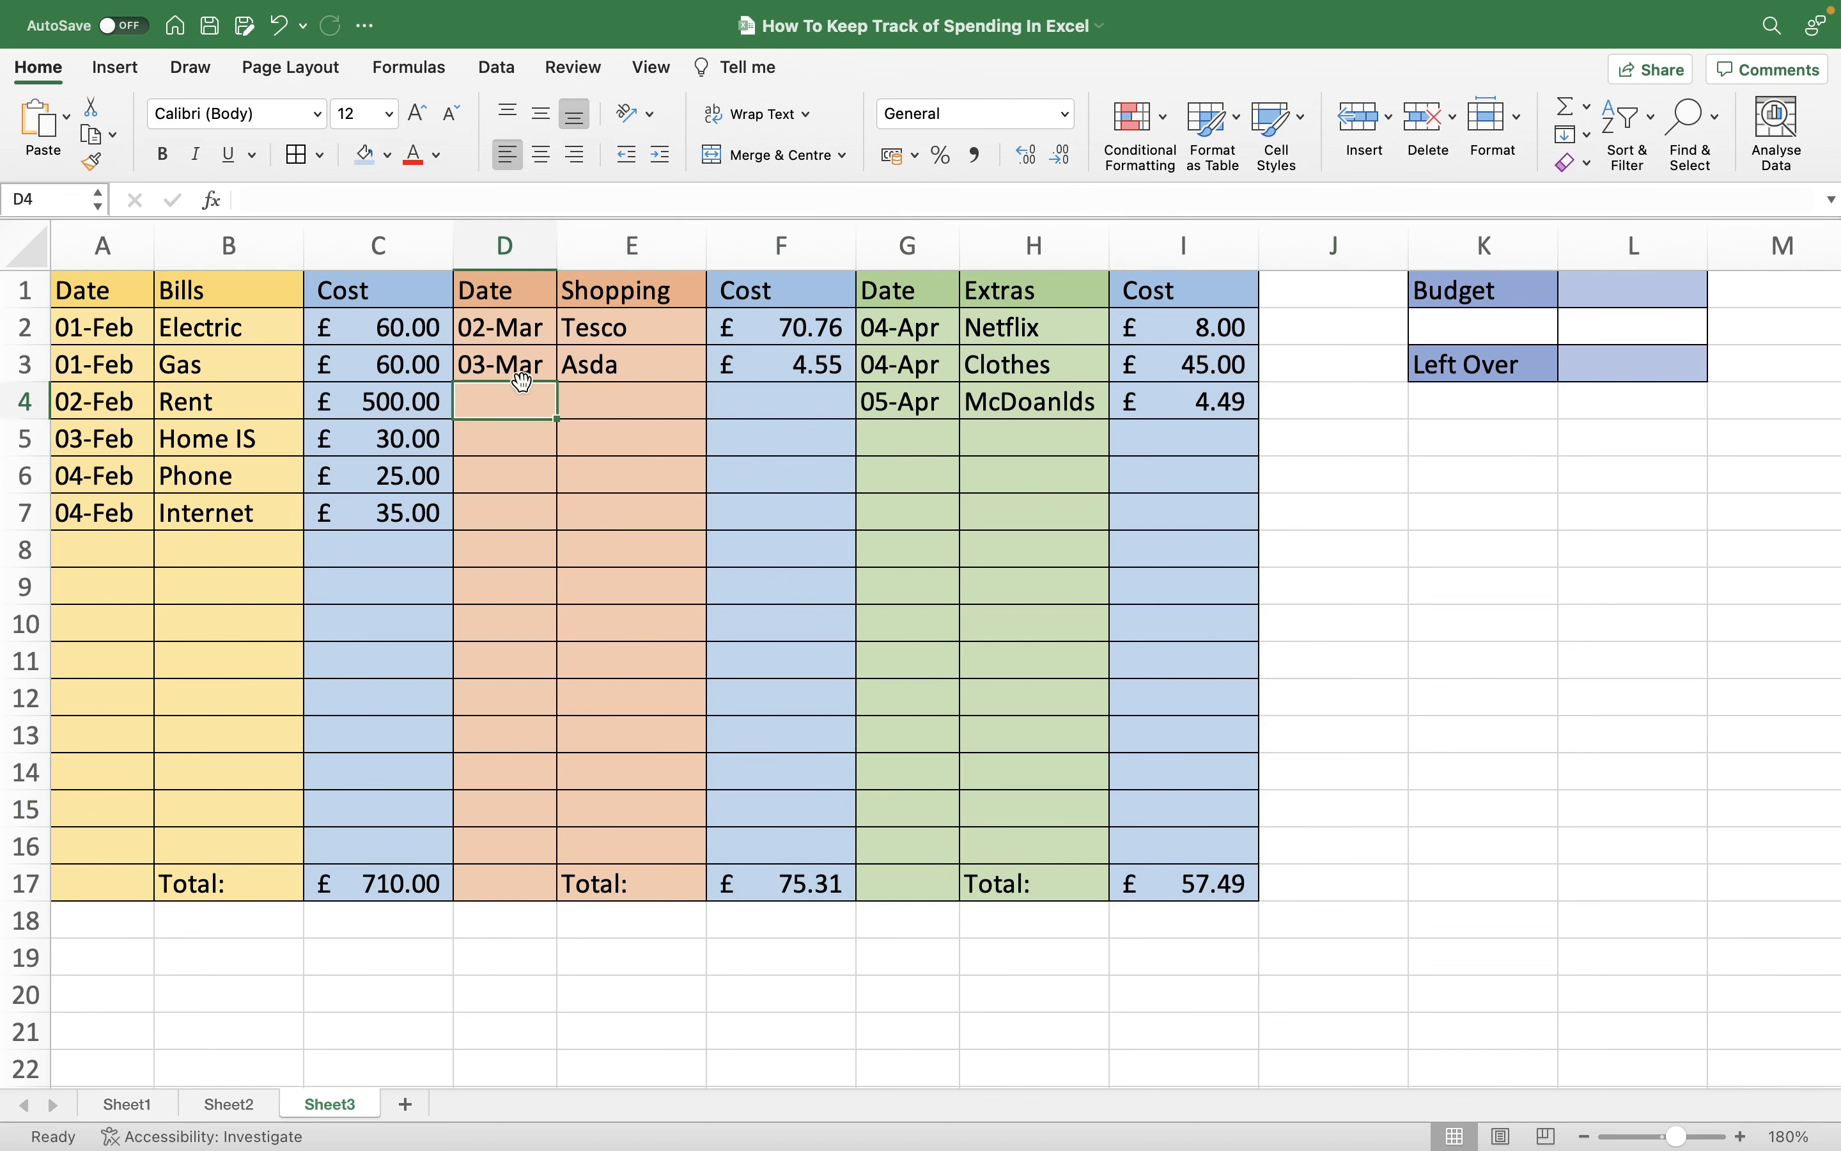
type("4/3")
key("Tab")
type("A")
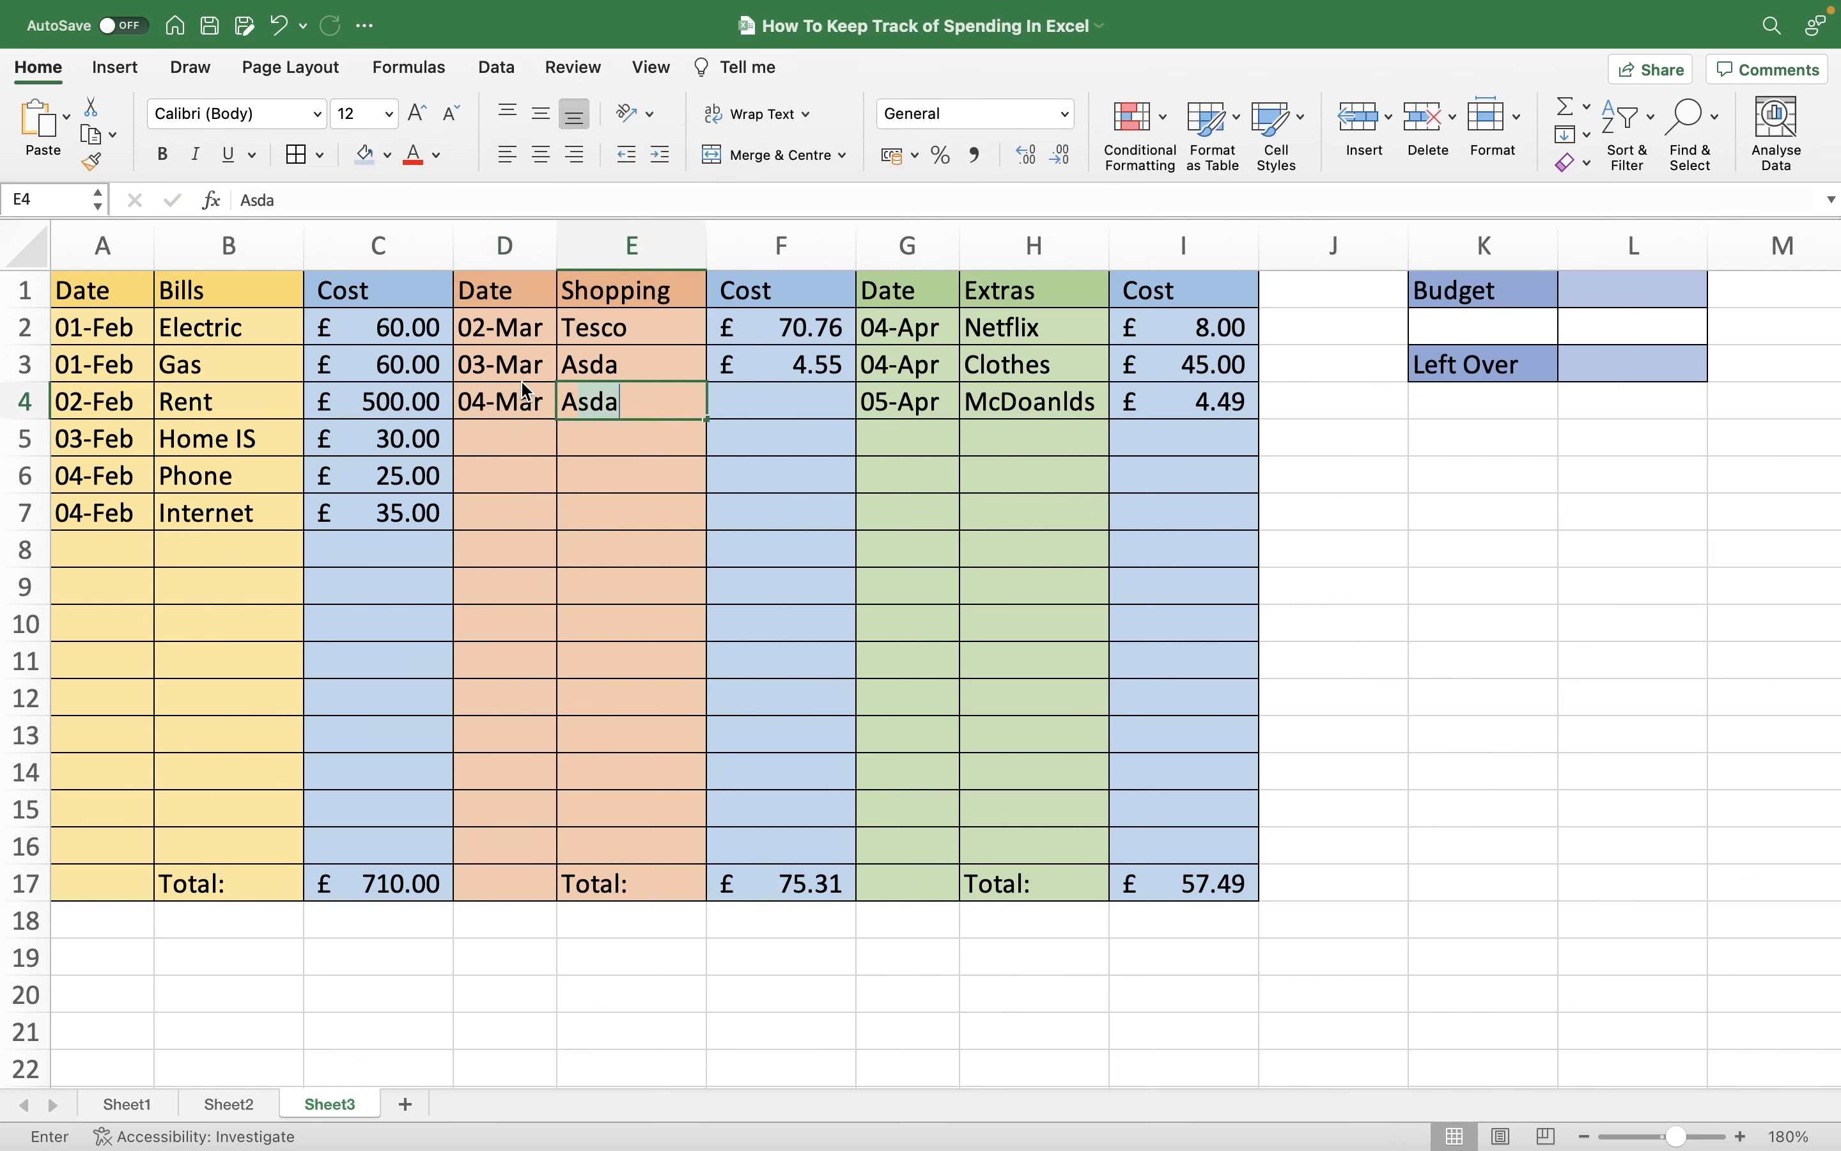
key("Tab")
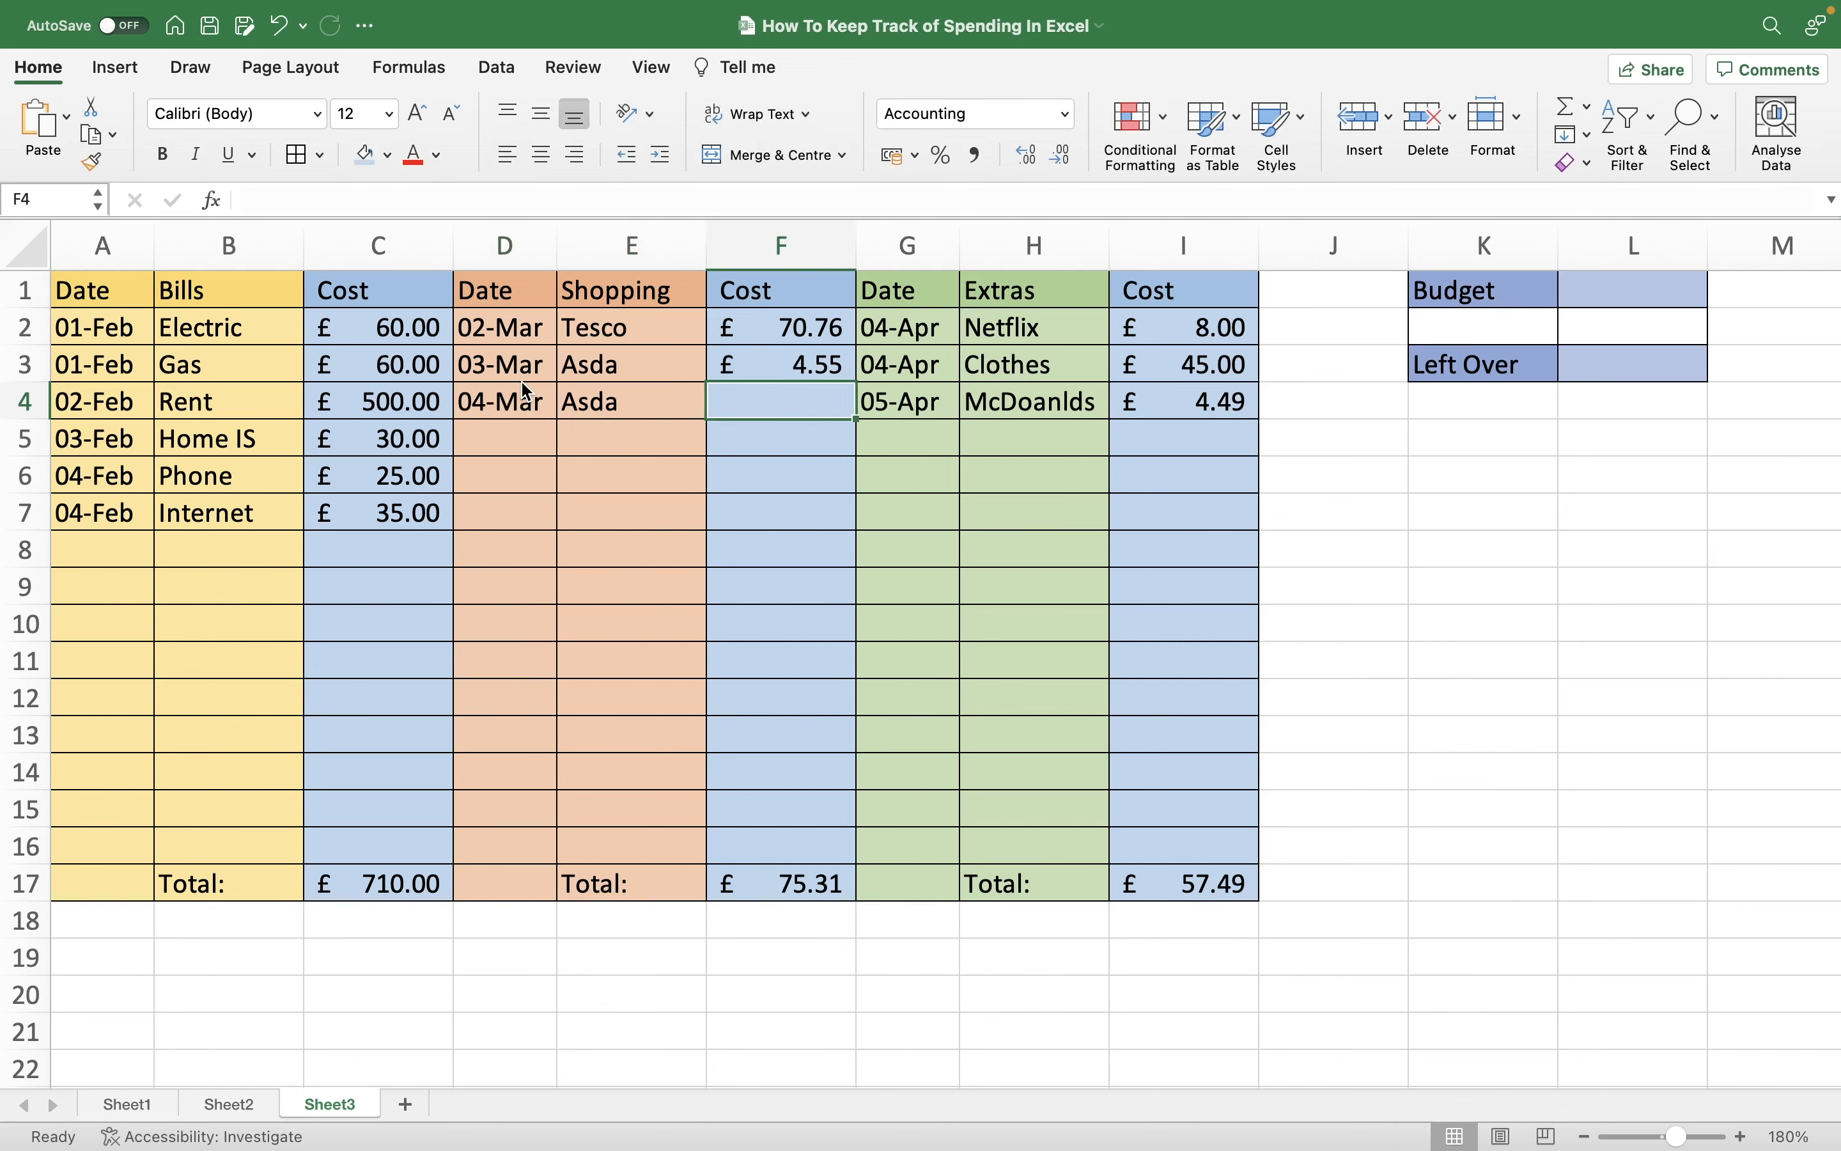
type("45")
key("Return")
key("Left")
key("Left")
key("Down")
key("Right")
key("Right")
key("Right")
key("Right")
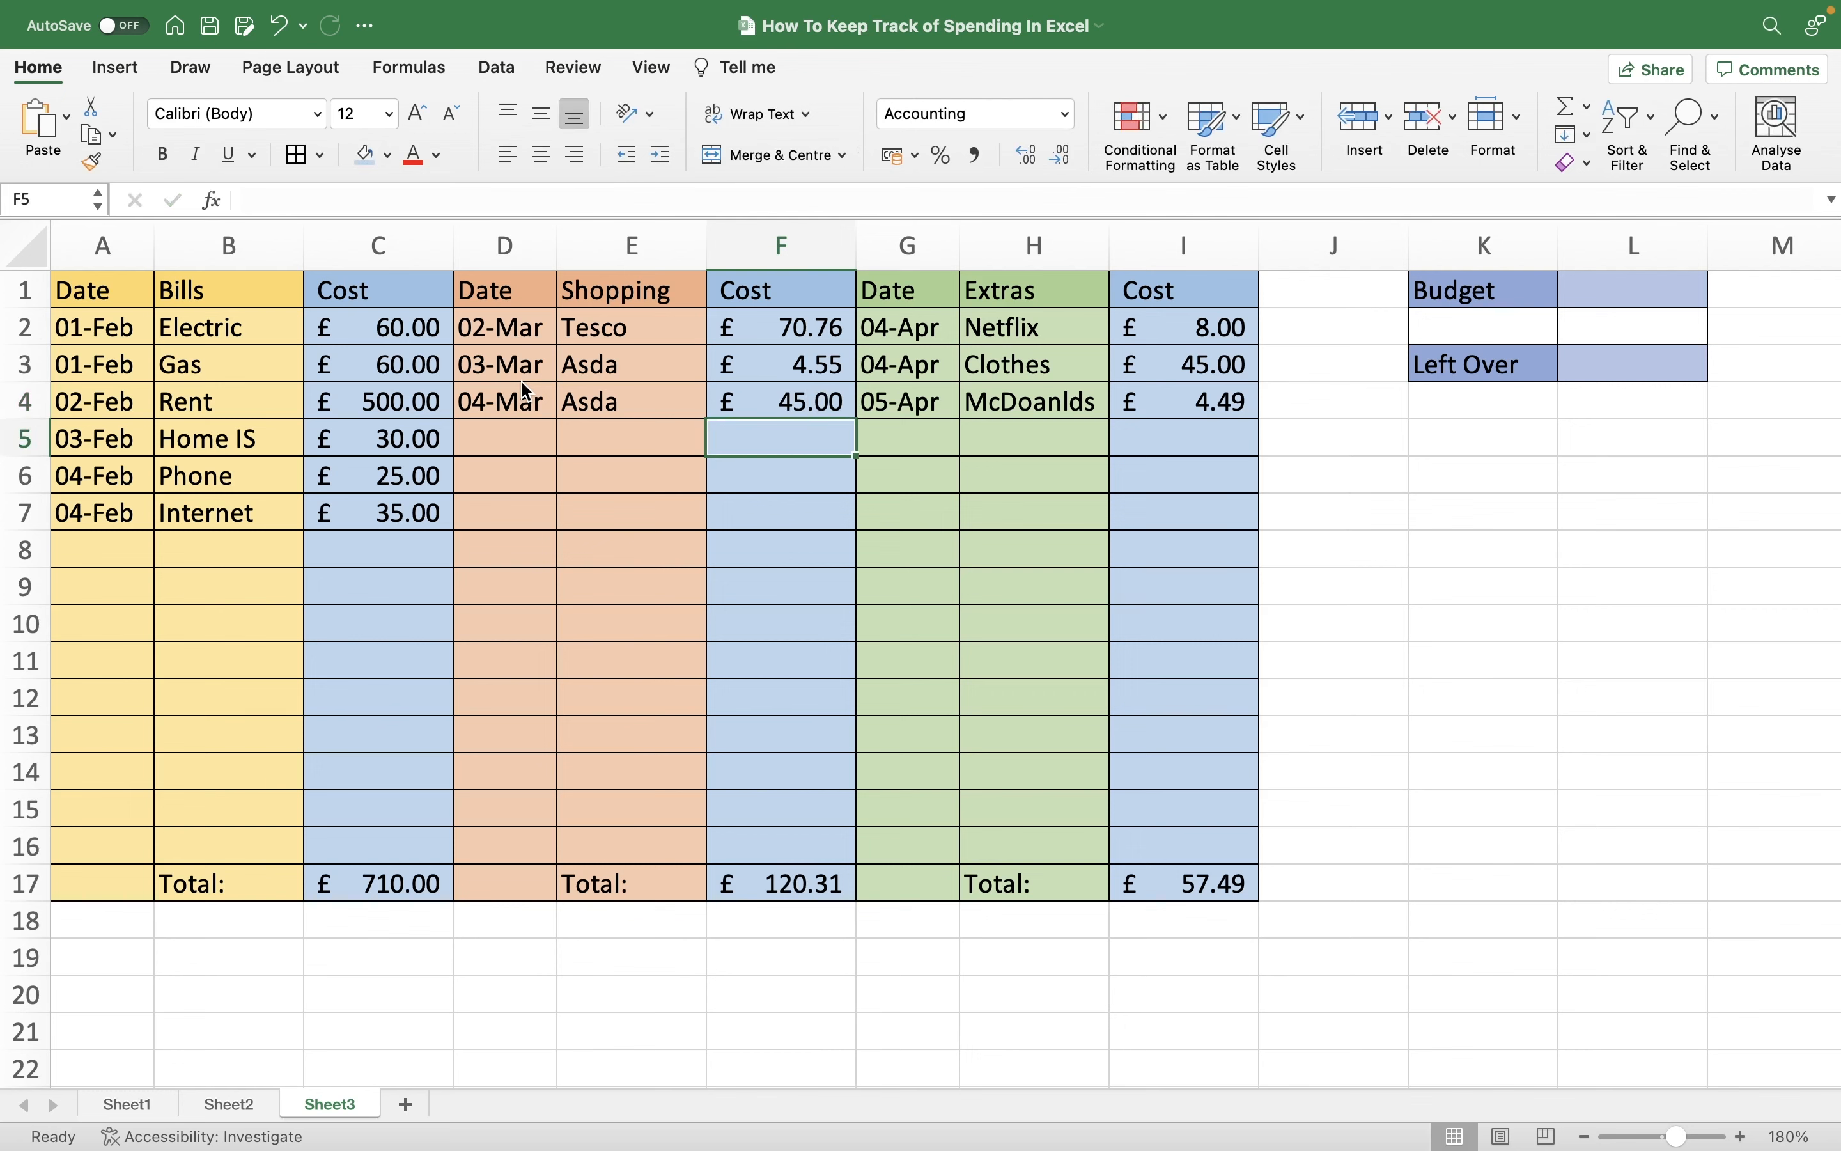
key("Down")
key("Left")
key("Down")
key("Down")
key("Left")
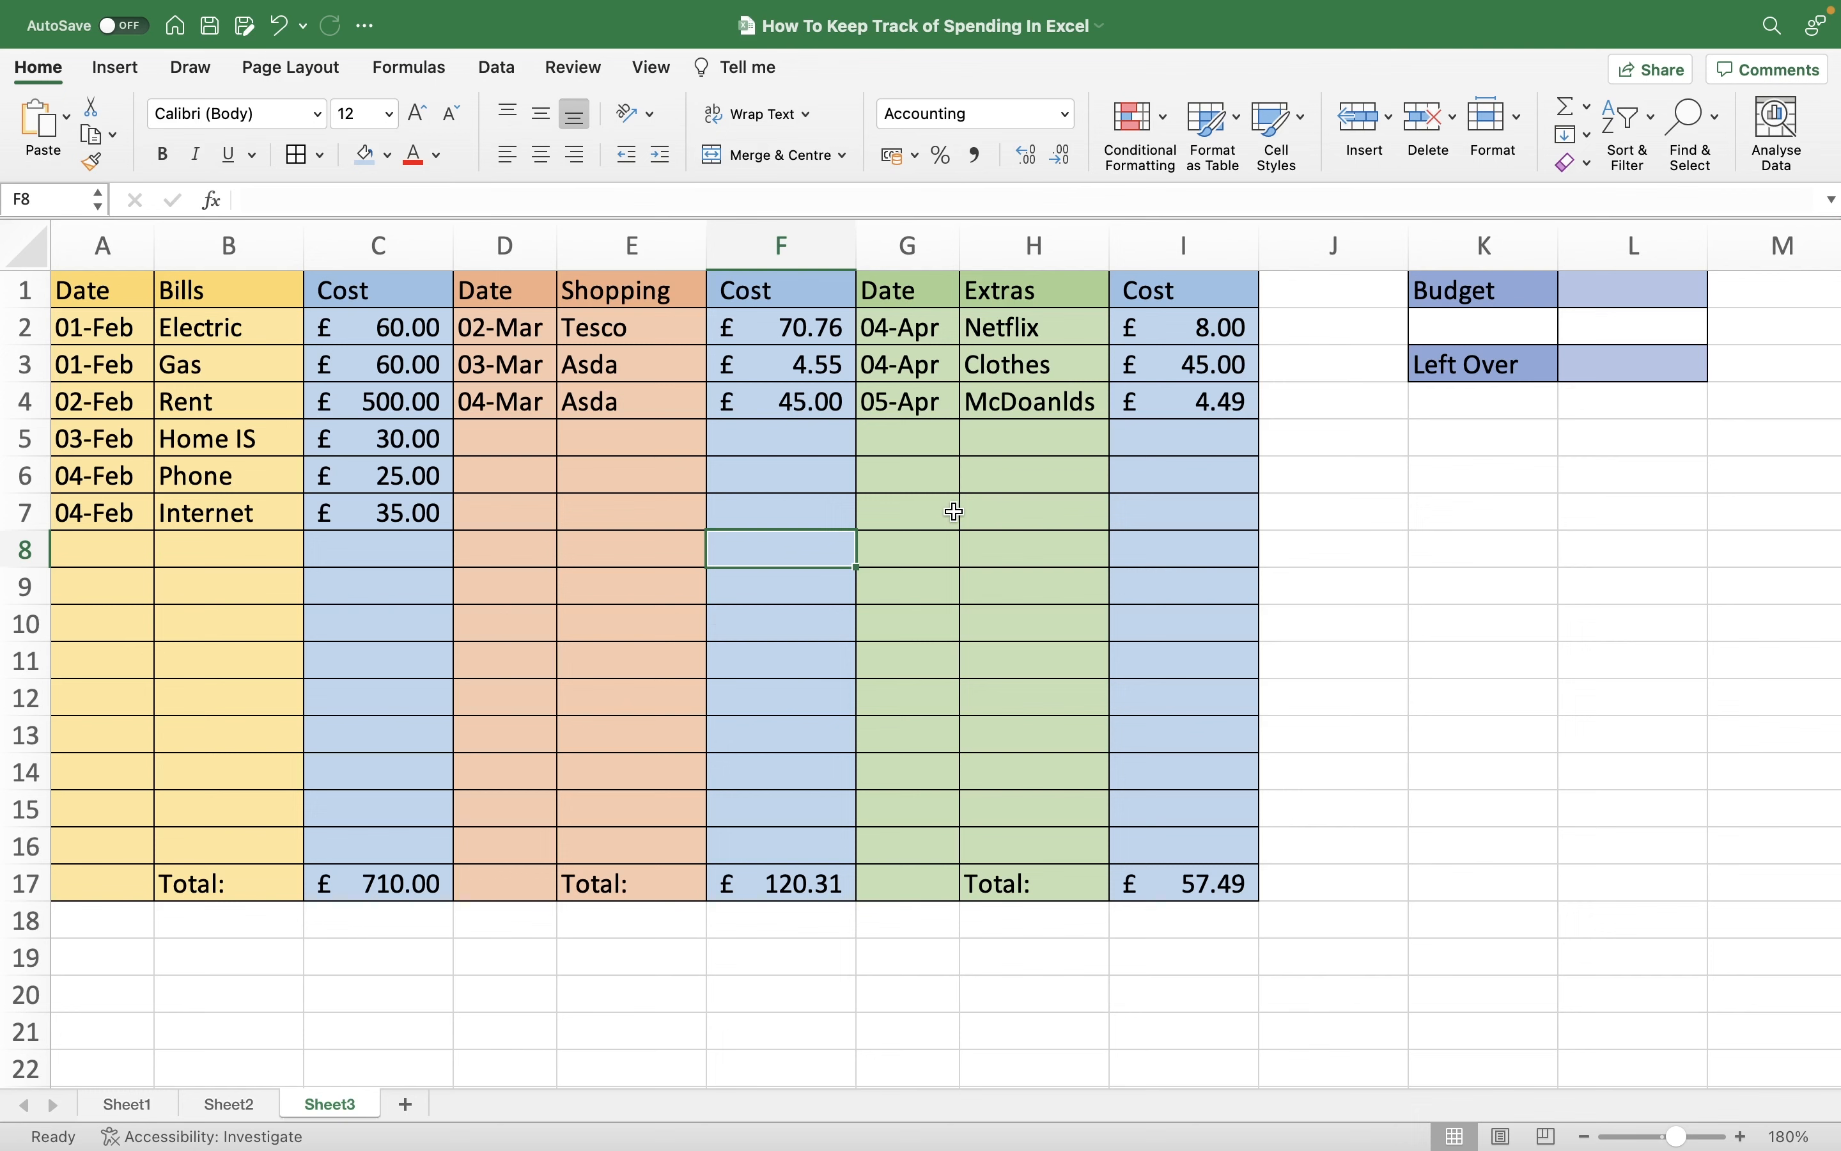
Enter a budget of 2500 in cell L1
left_click(1599, 298)
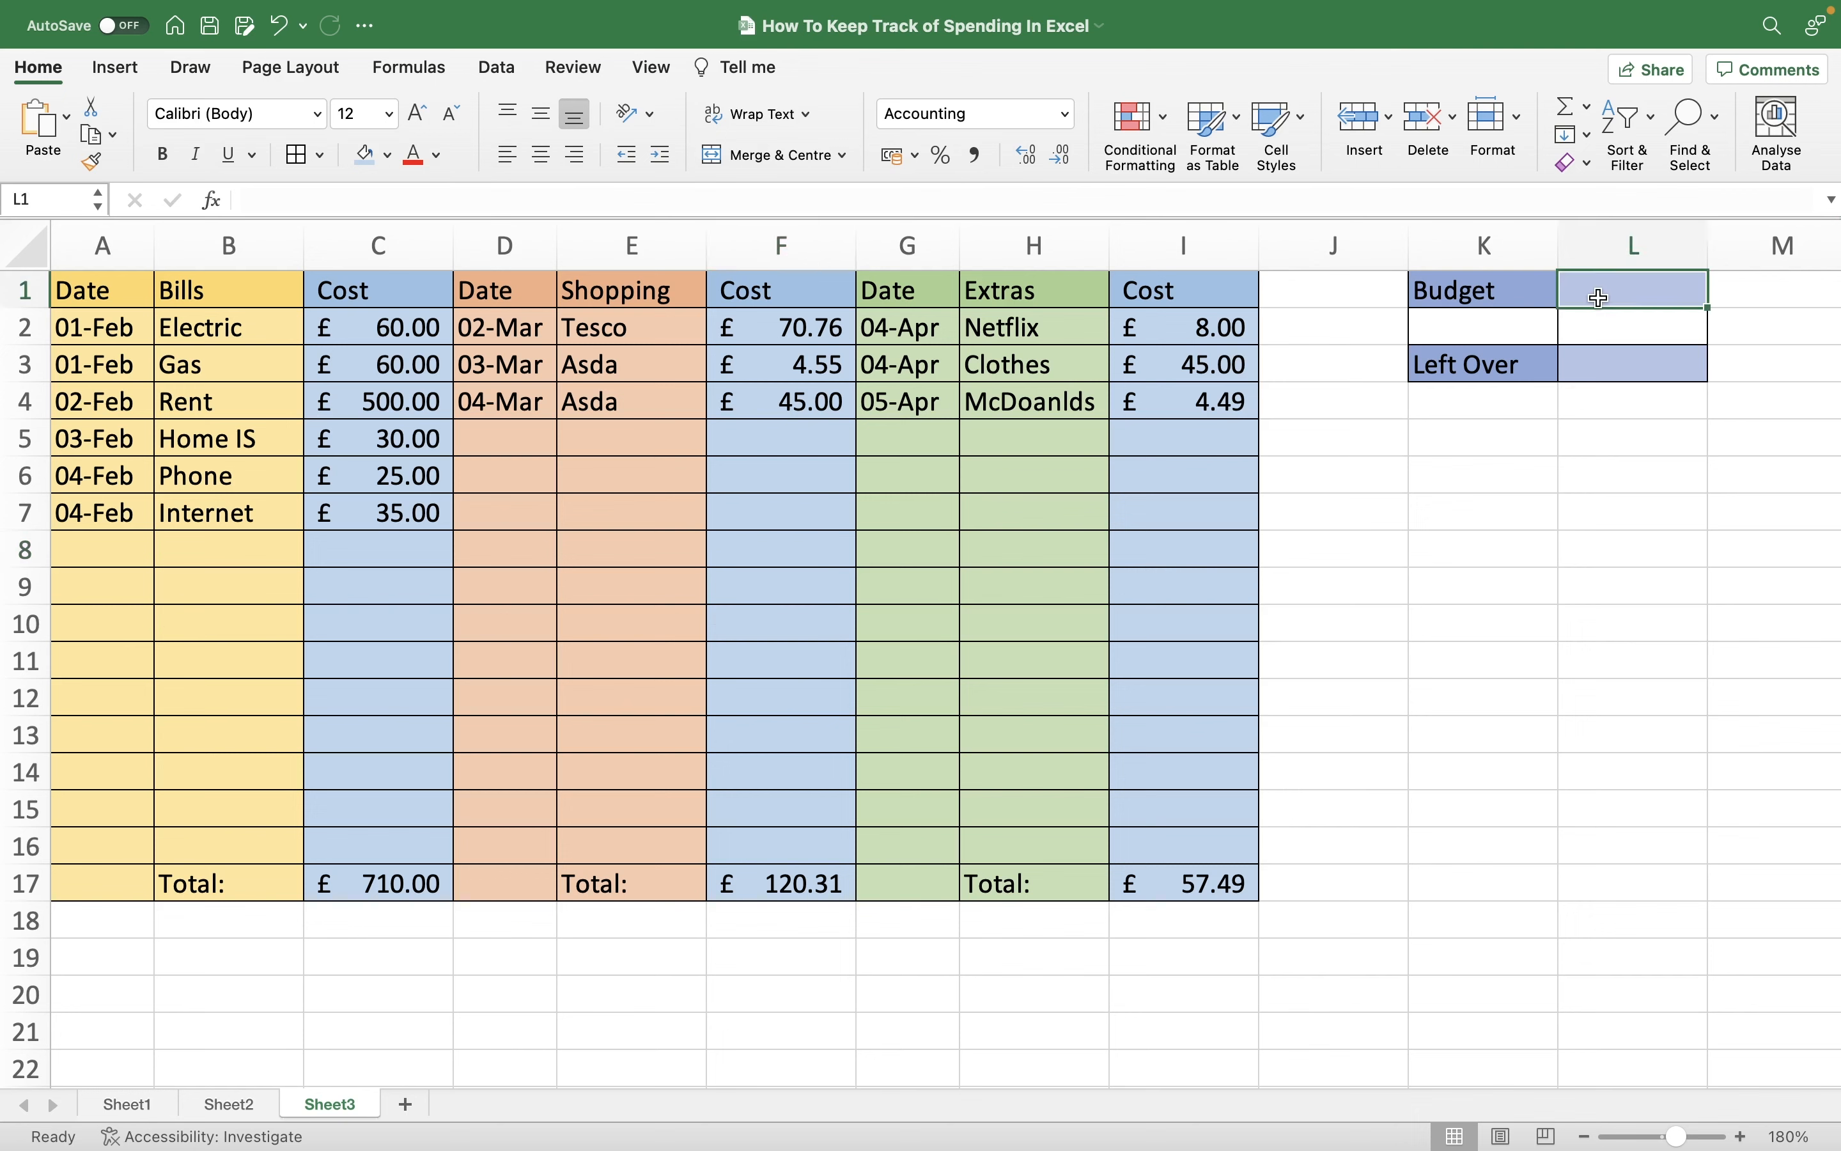
type("2500")
key("Tab")
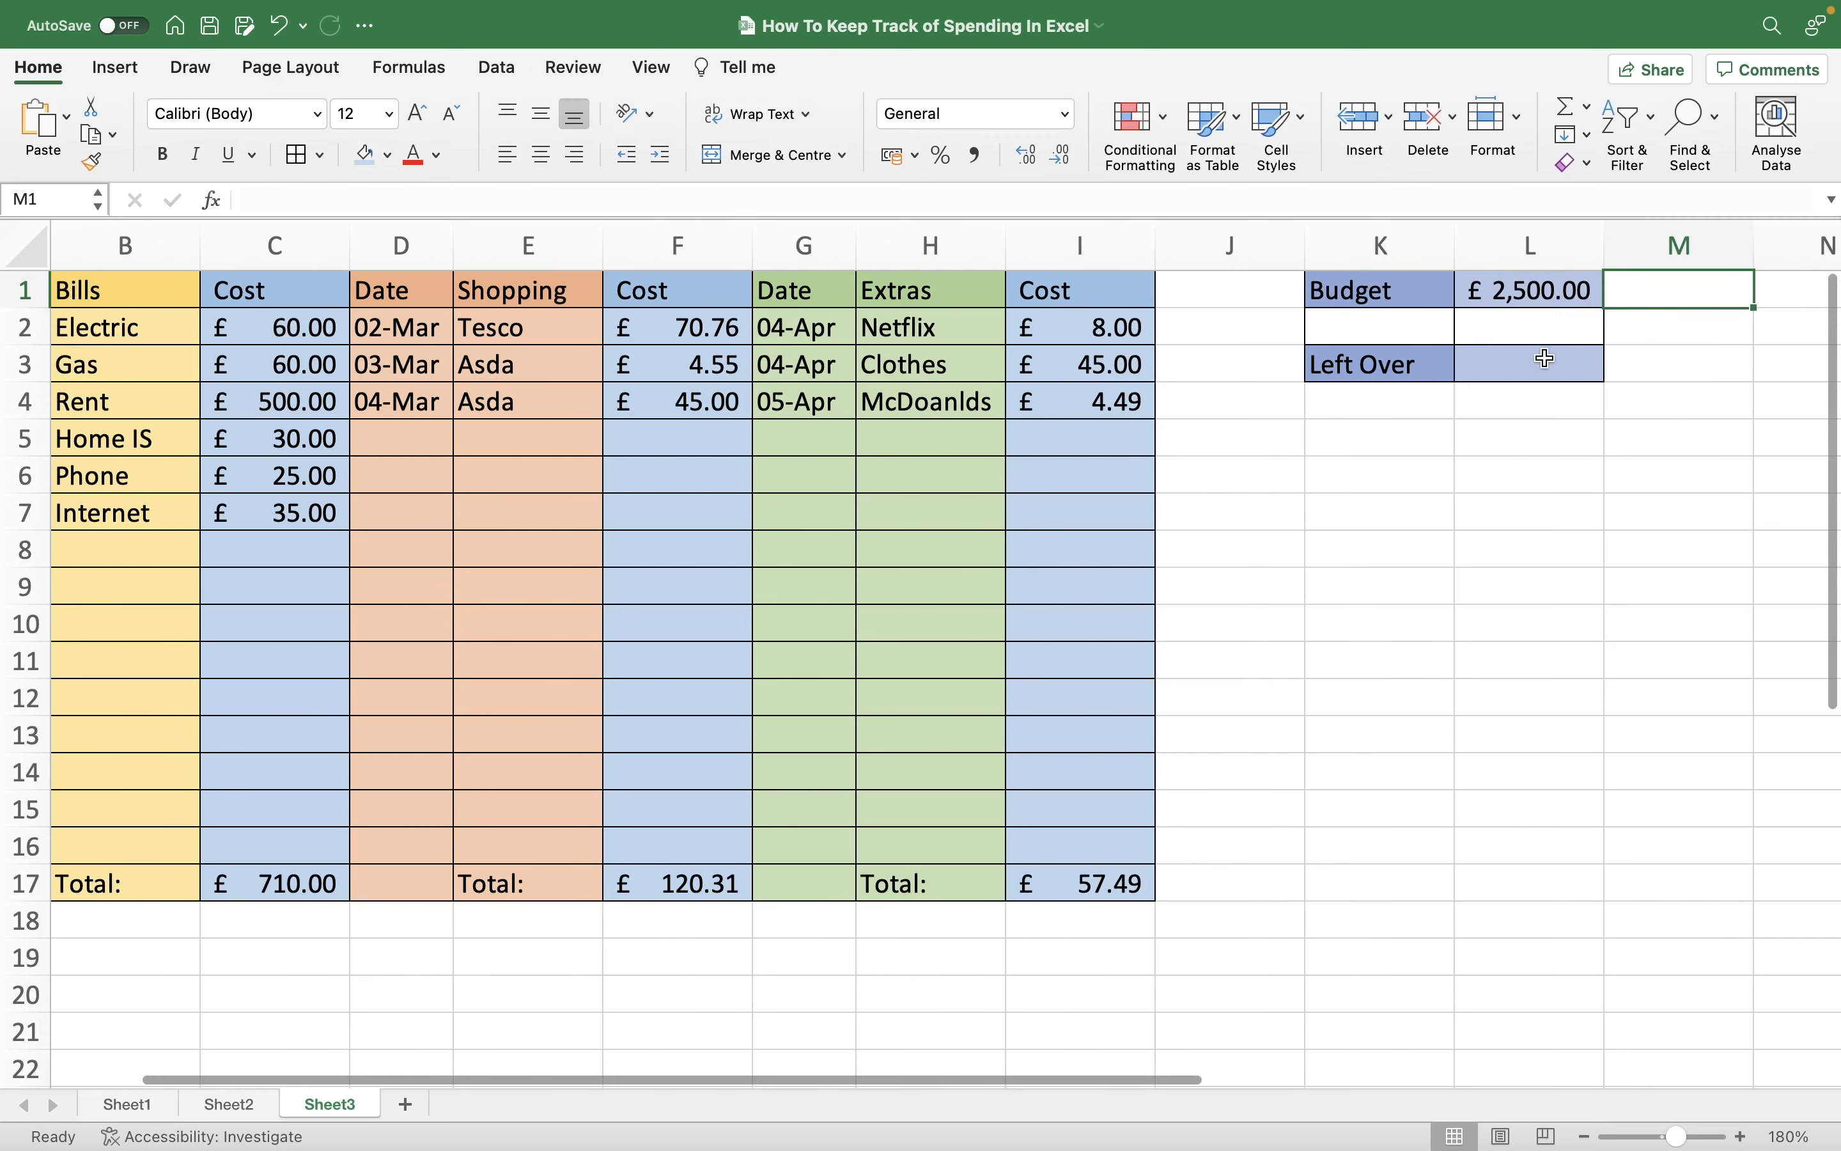
Calculate the amount left over in cell L3 with the formula =L1-I17-F17-C17, subtracting all three cost totals from the budget
scroll(1269, 510, "left", 2)
scroll(1269, 510, "down", 1)
scroll(1270, 510, "up", 1)
left_click(1613, 367)
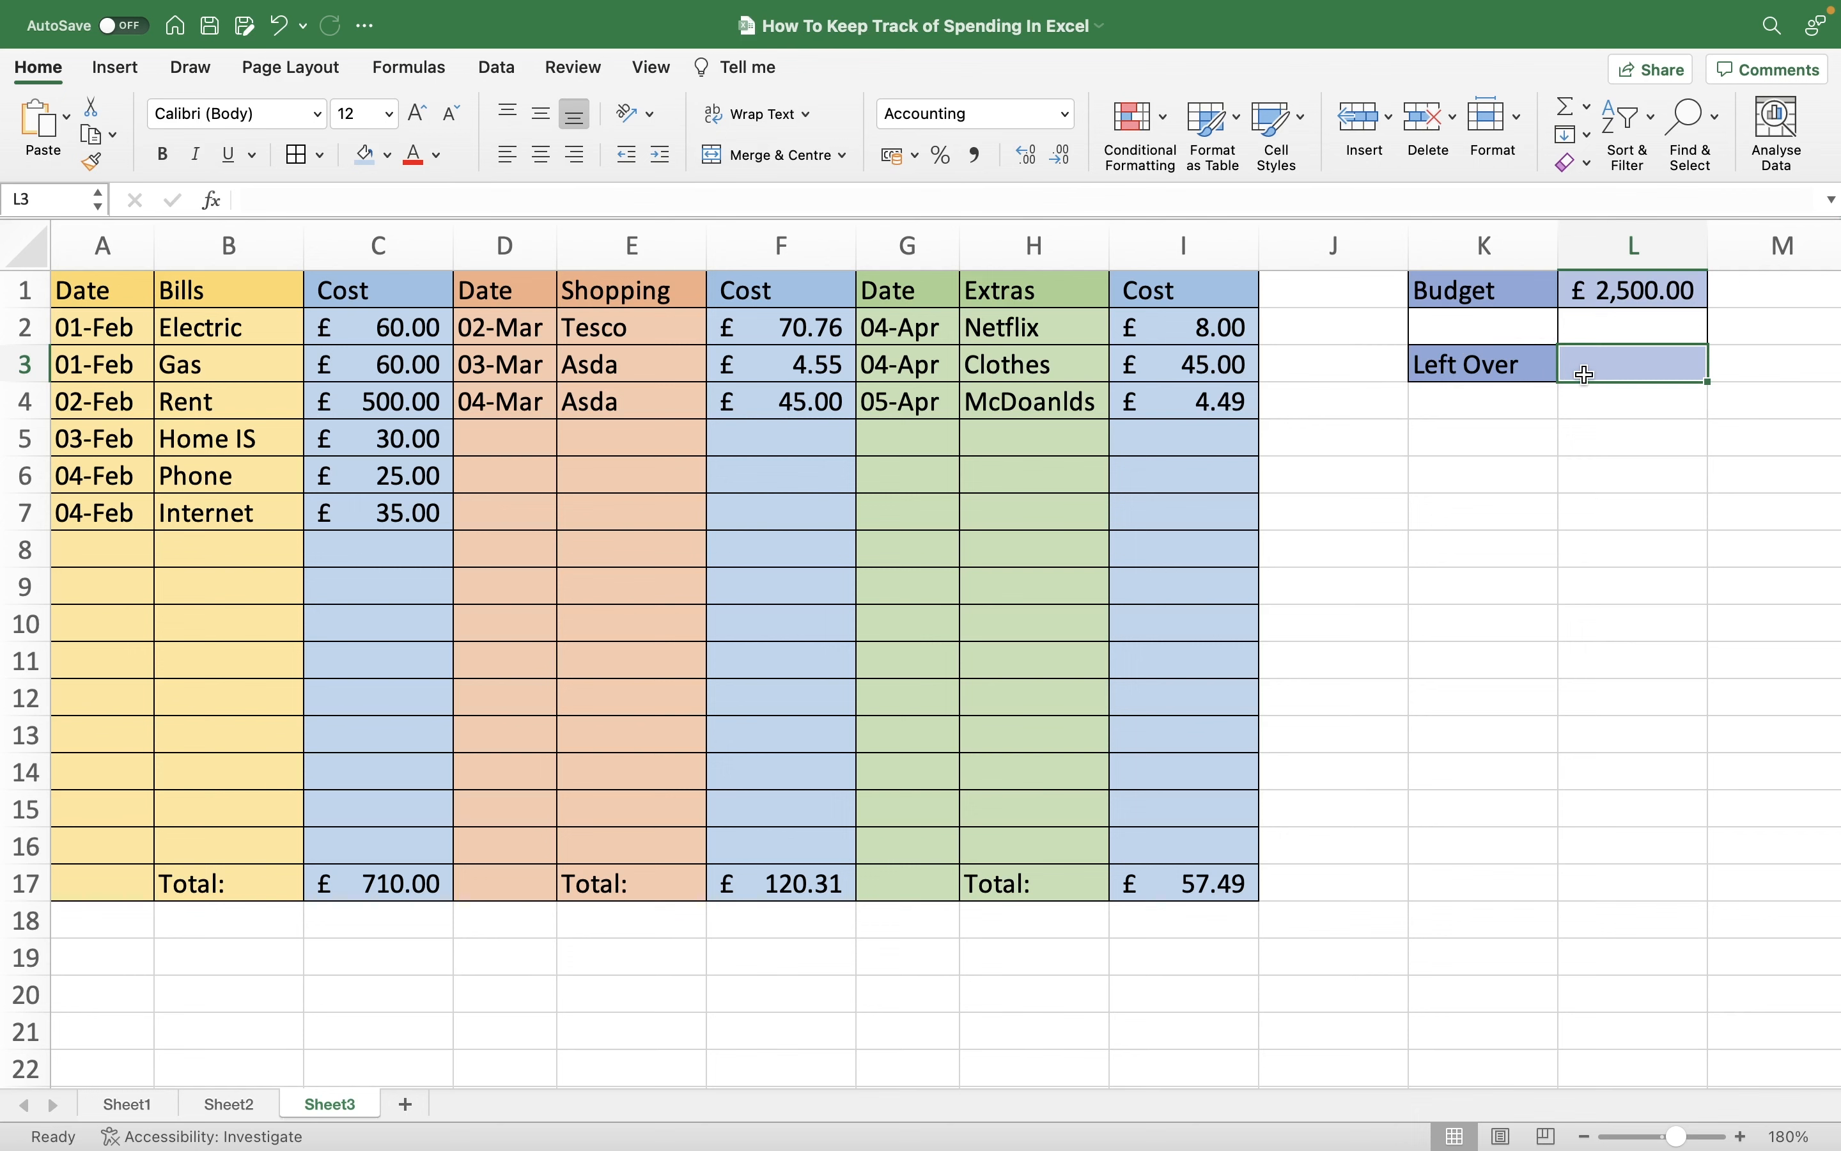
type("=")
left_click(1619, 292)
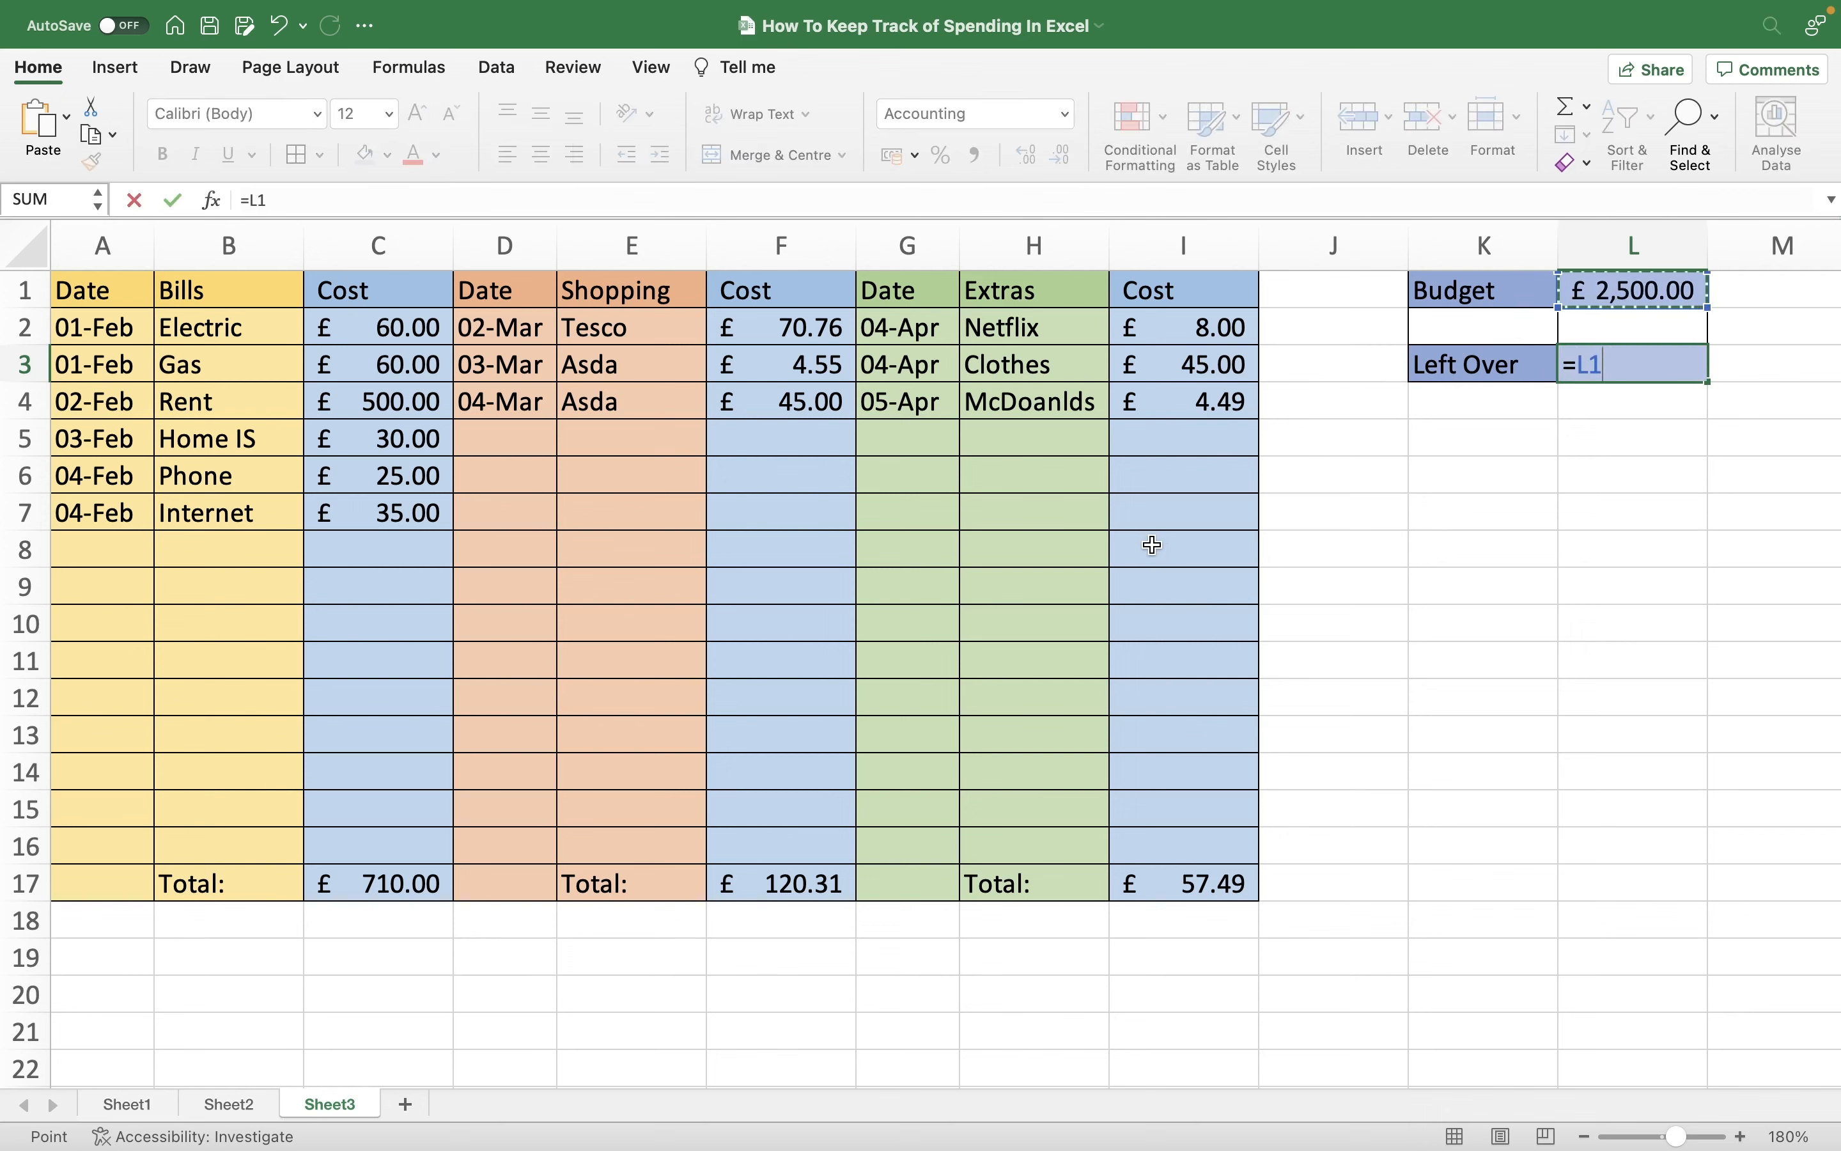
type("-")
left_click(1205, 880)
type("-")
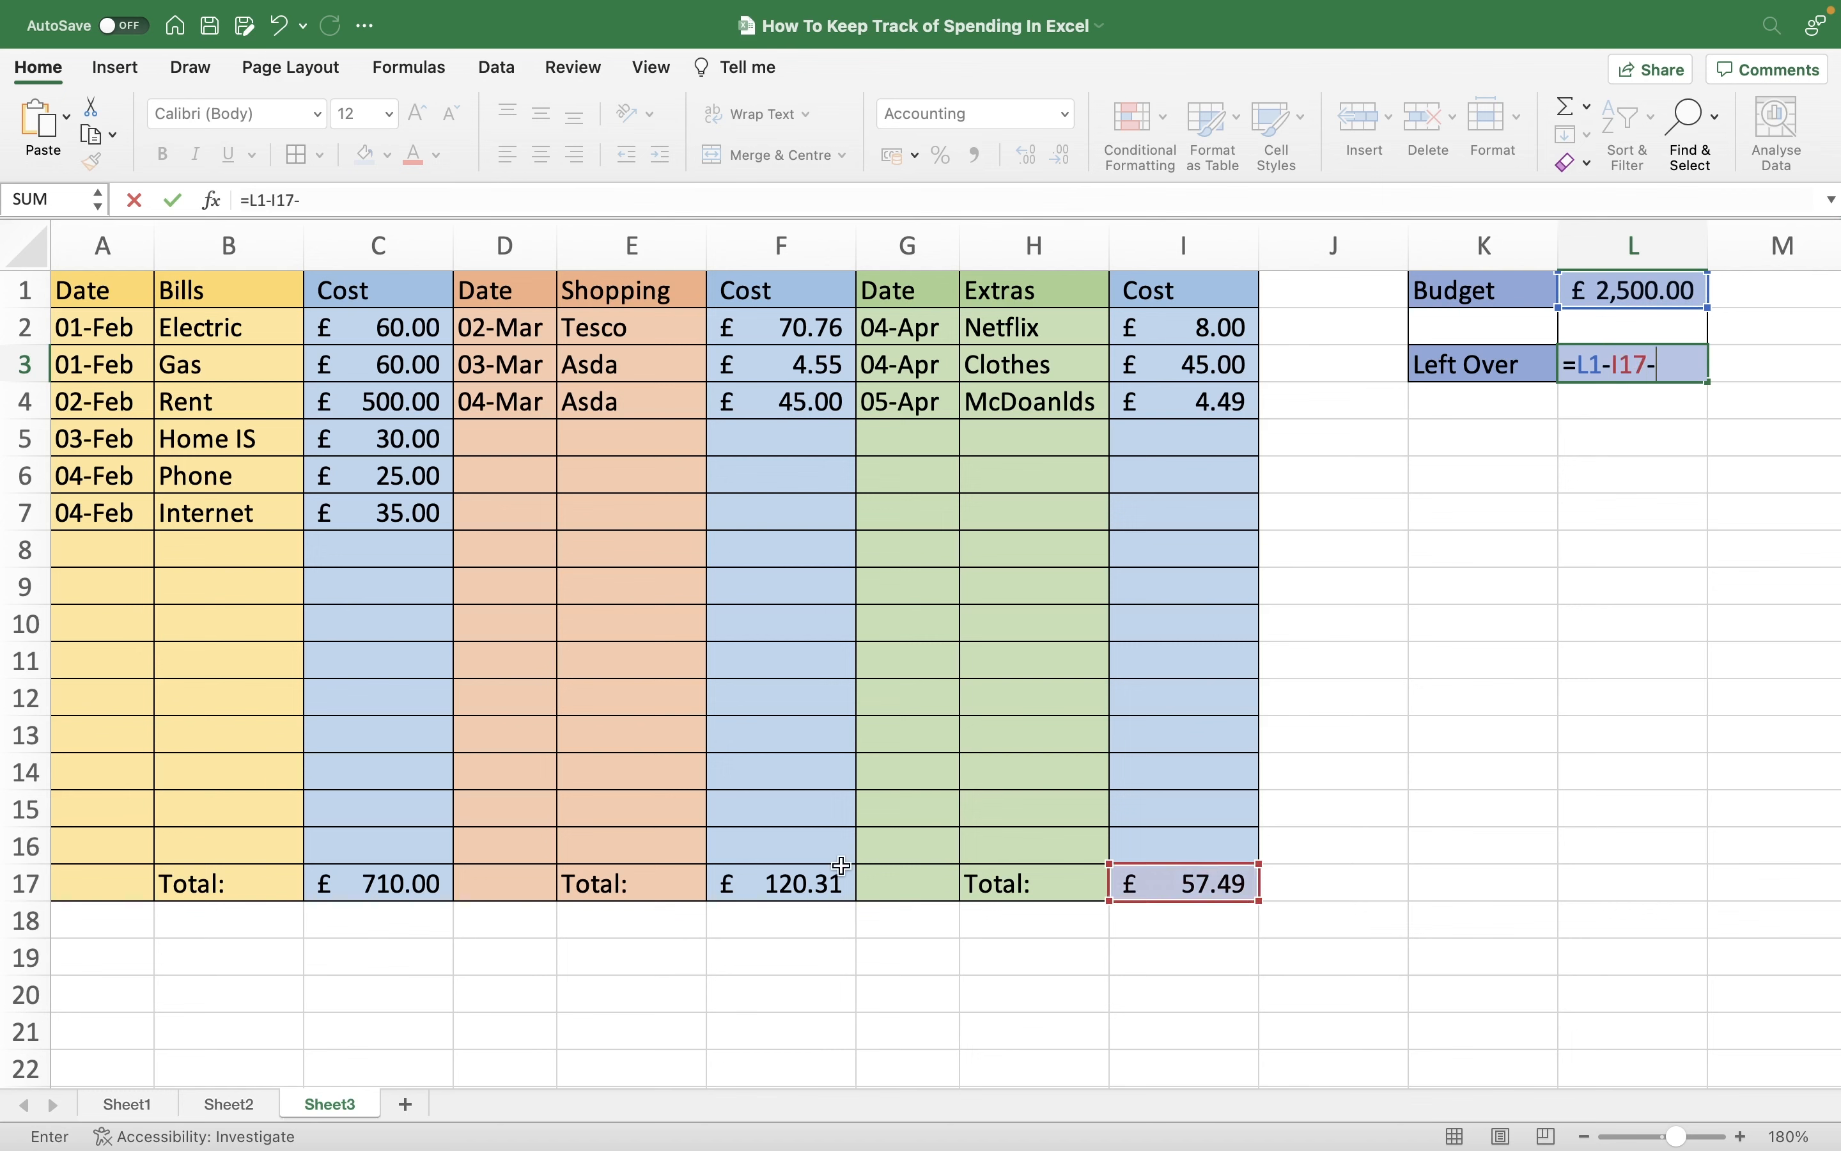
left_click(788, 879)
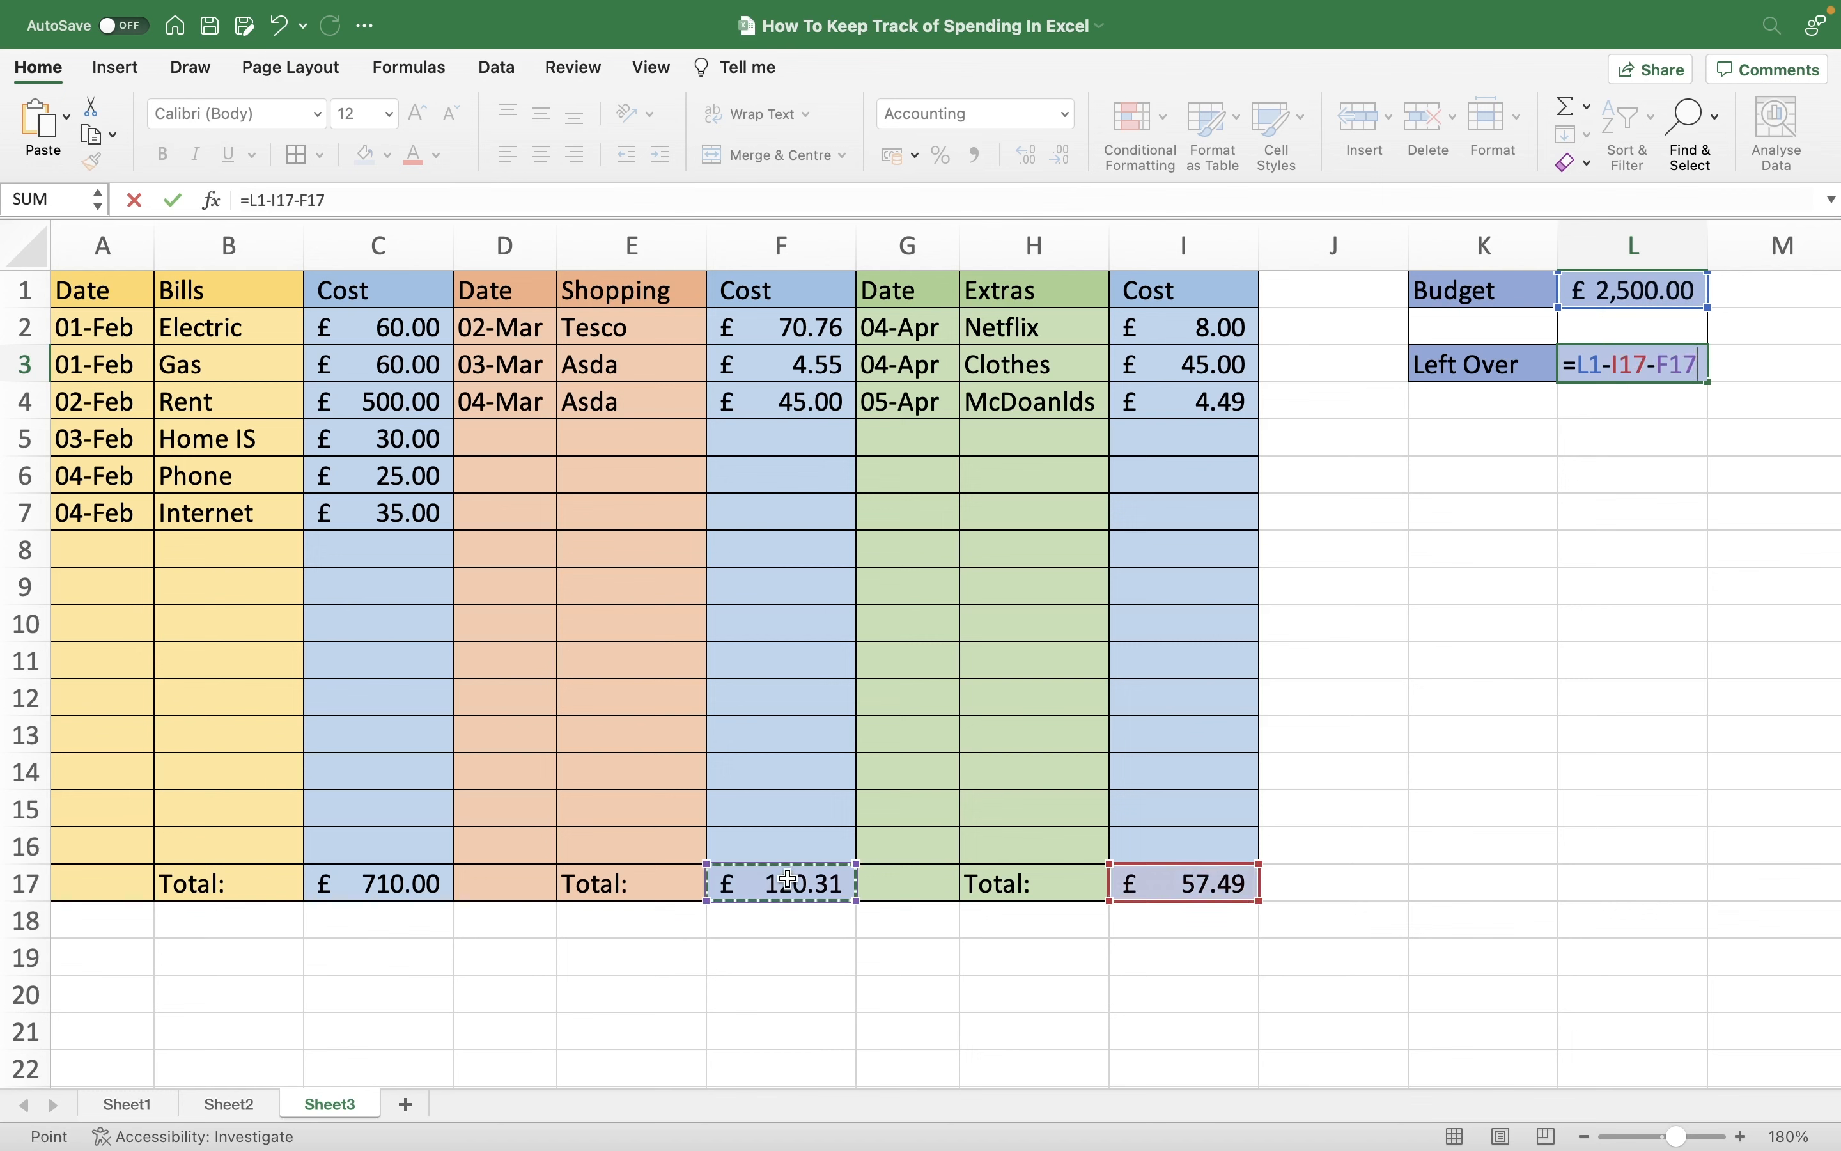
type("-")
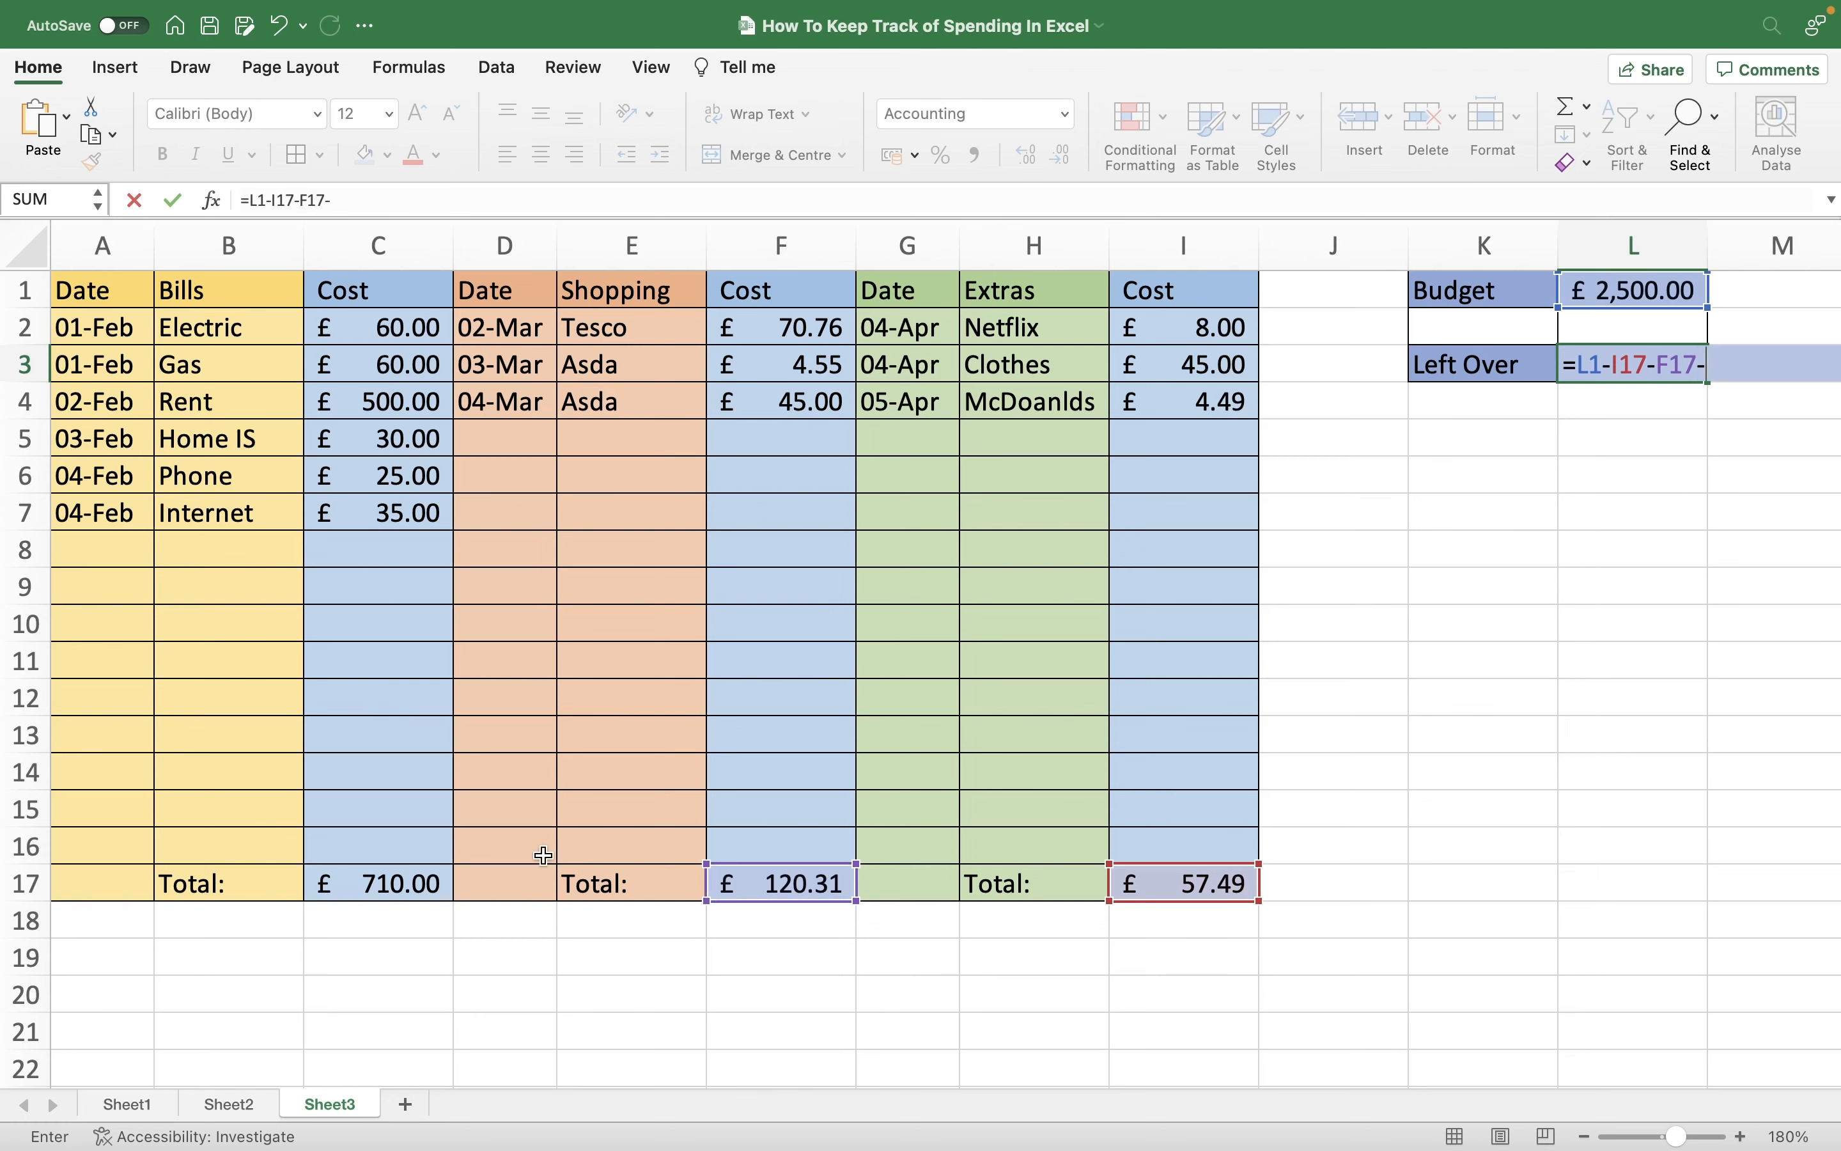
left_click(405, 870)
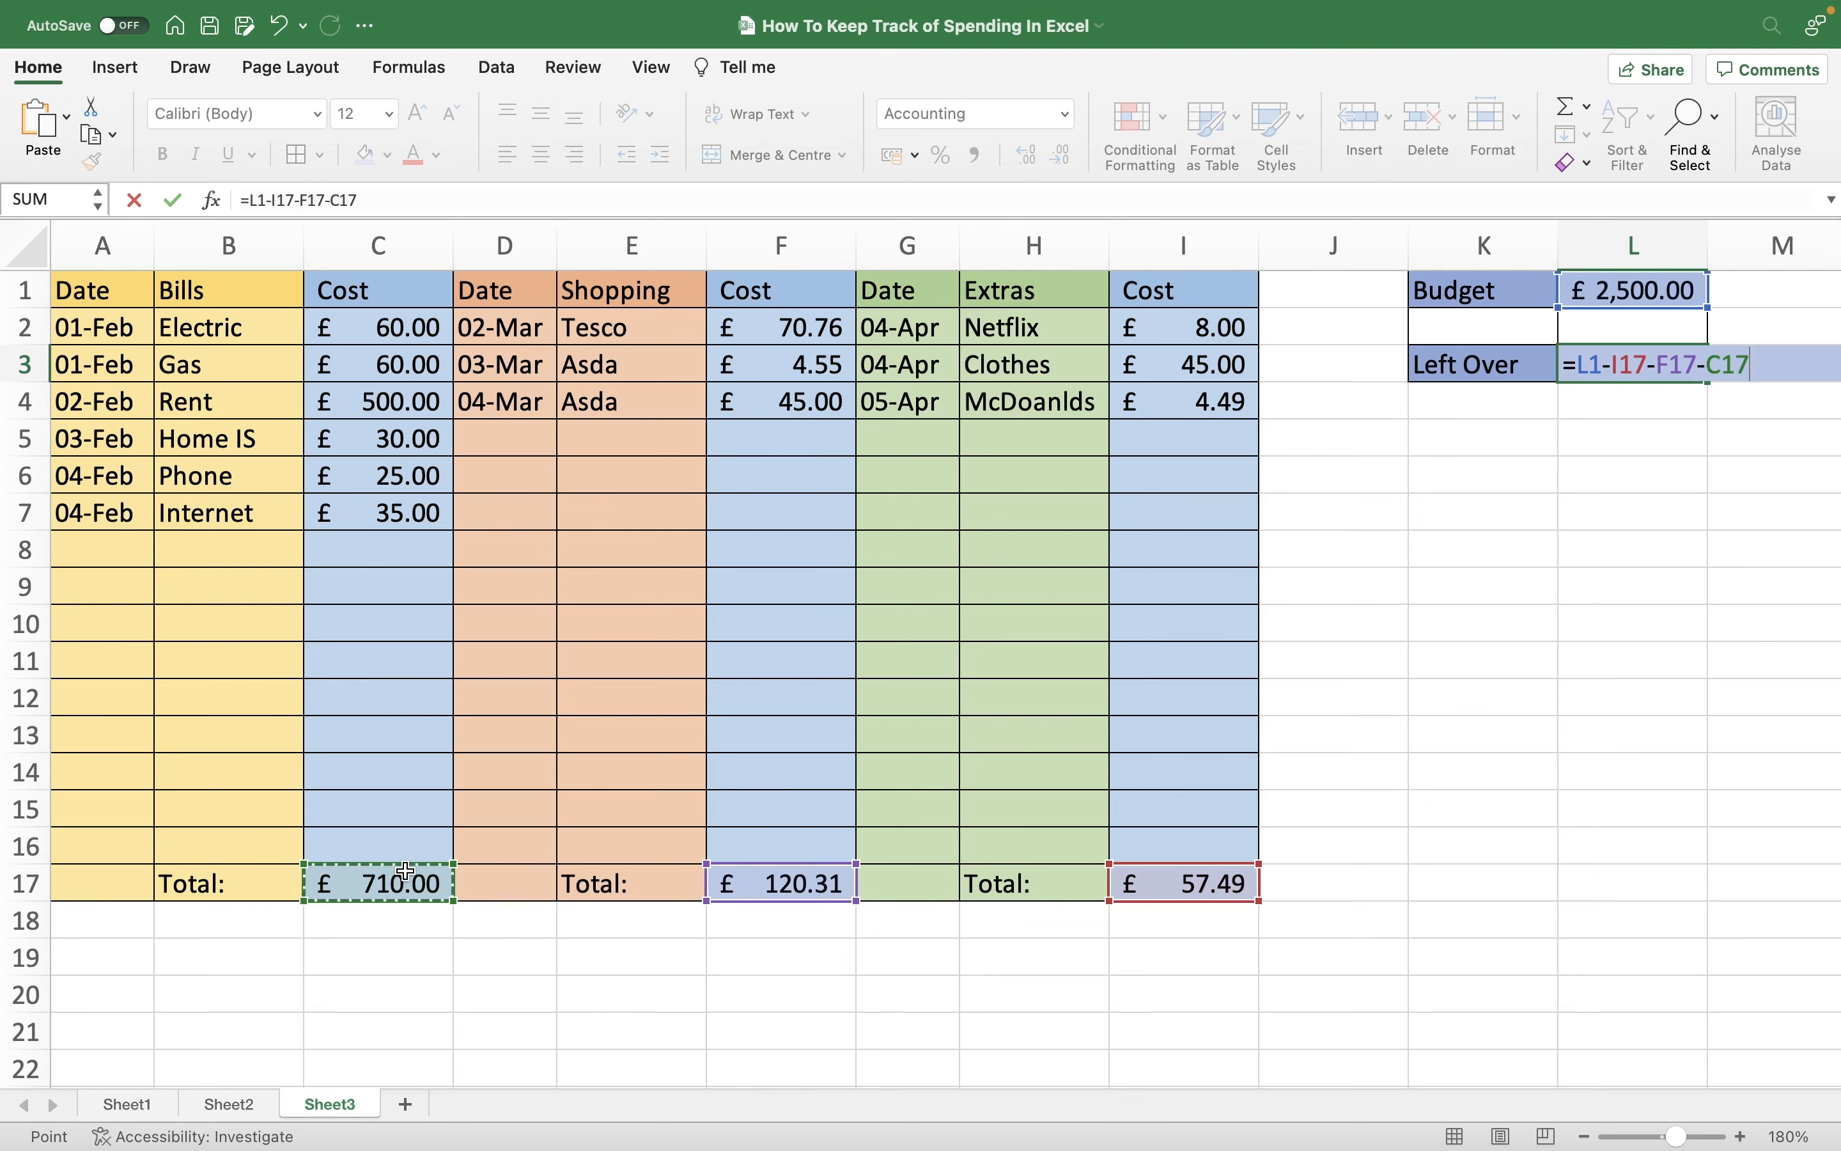
key("Tab")
scroll(1190, 536, "left", 2)
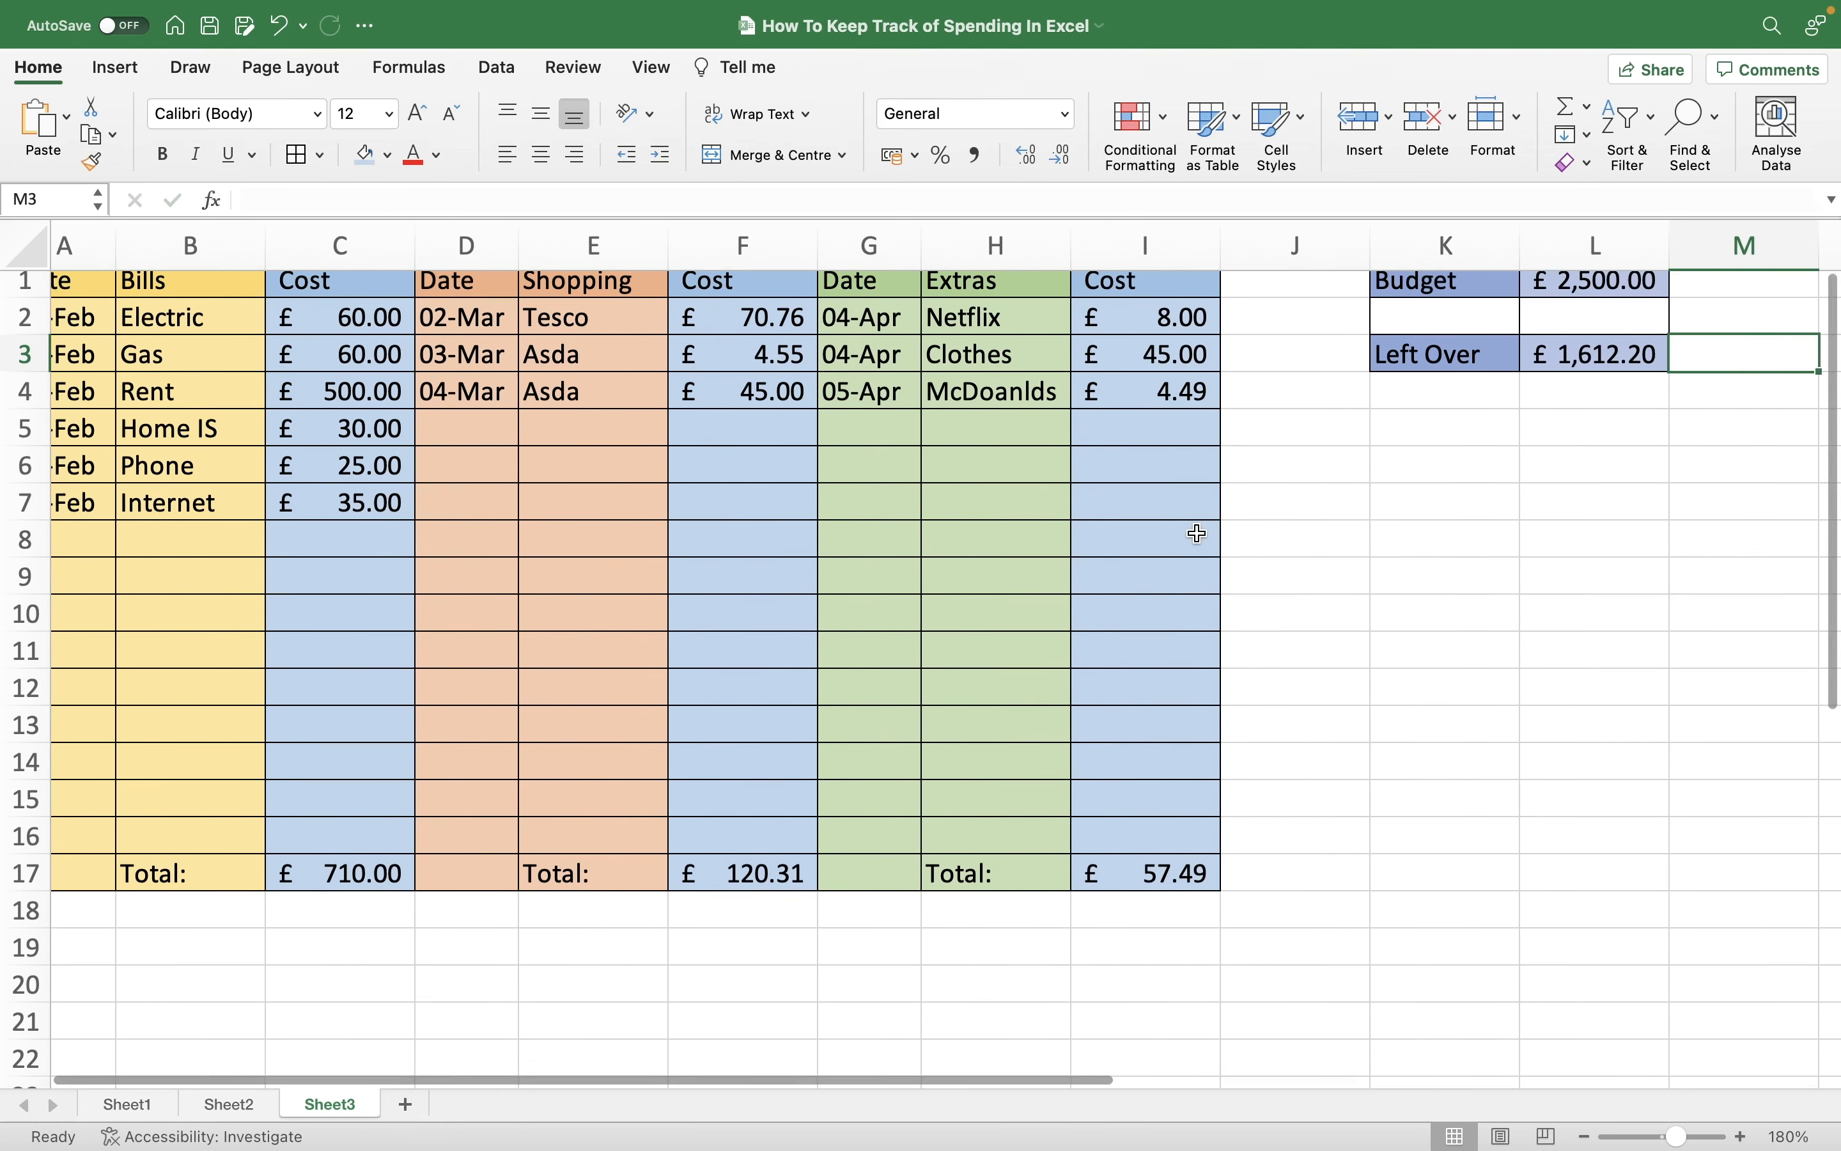
left_click(1631, 358)
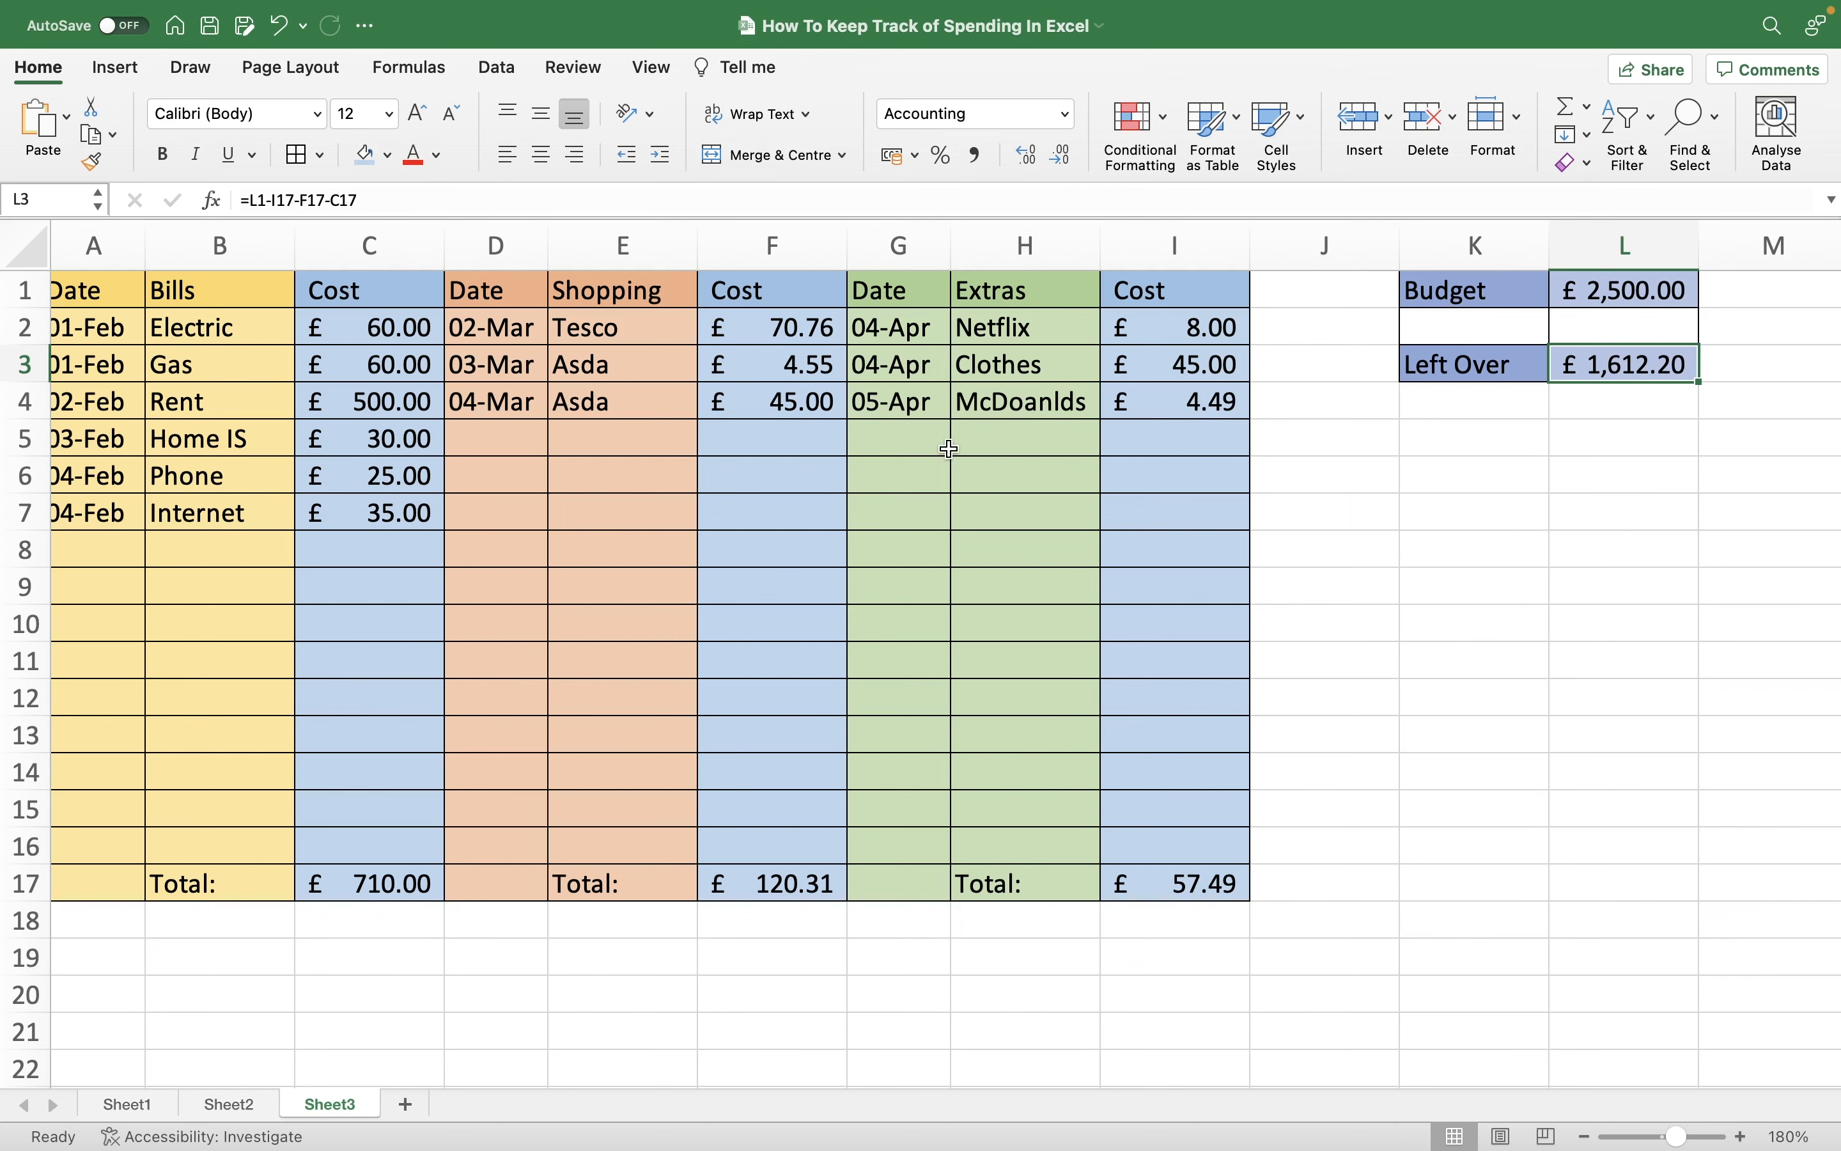
Add an undated Game entry costing 60 to the extras in row 5, and enter a further extras cost of 1600 in cell I6
left_click(1065, 439)
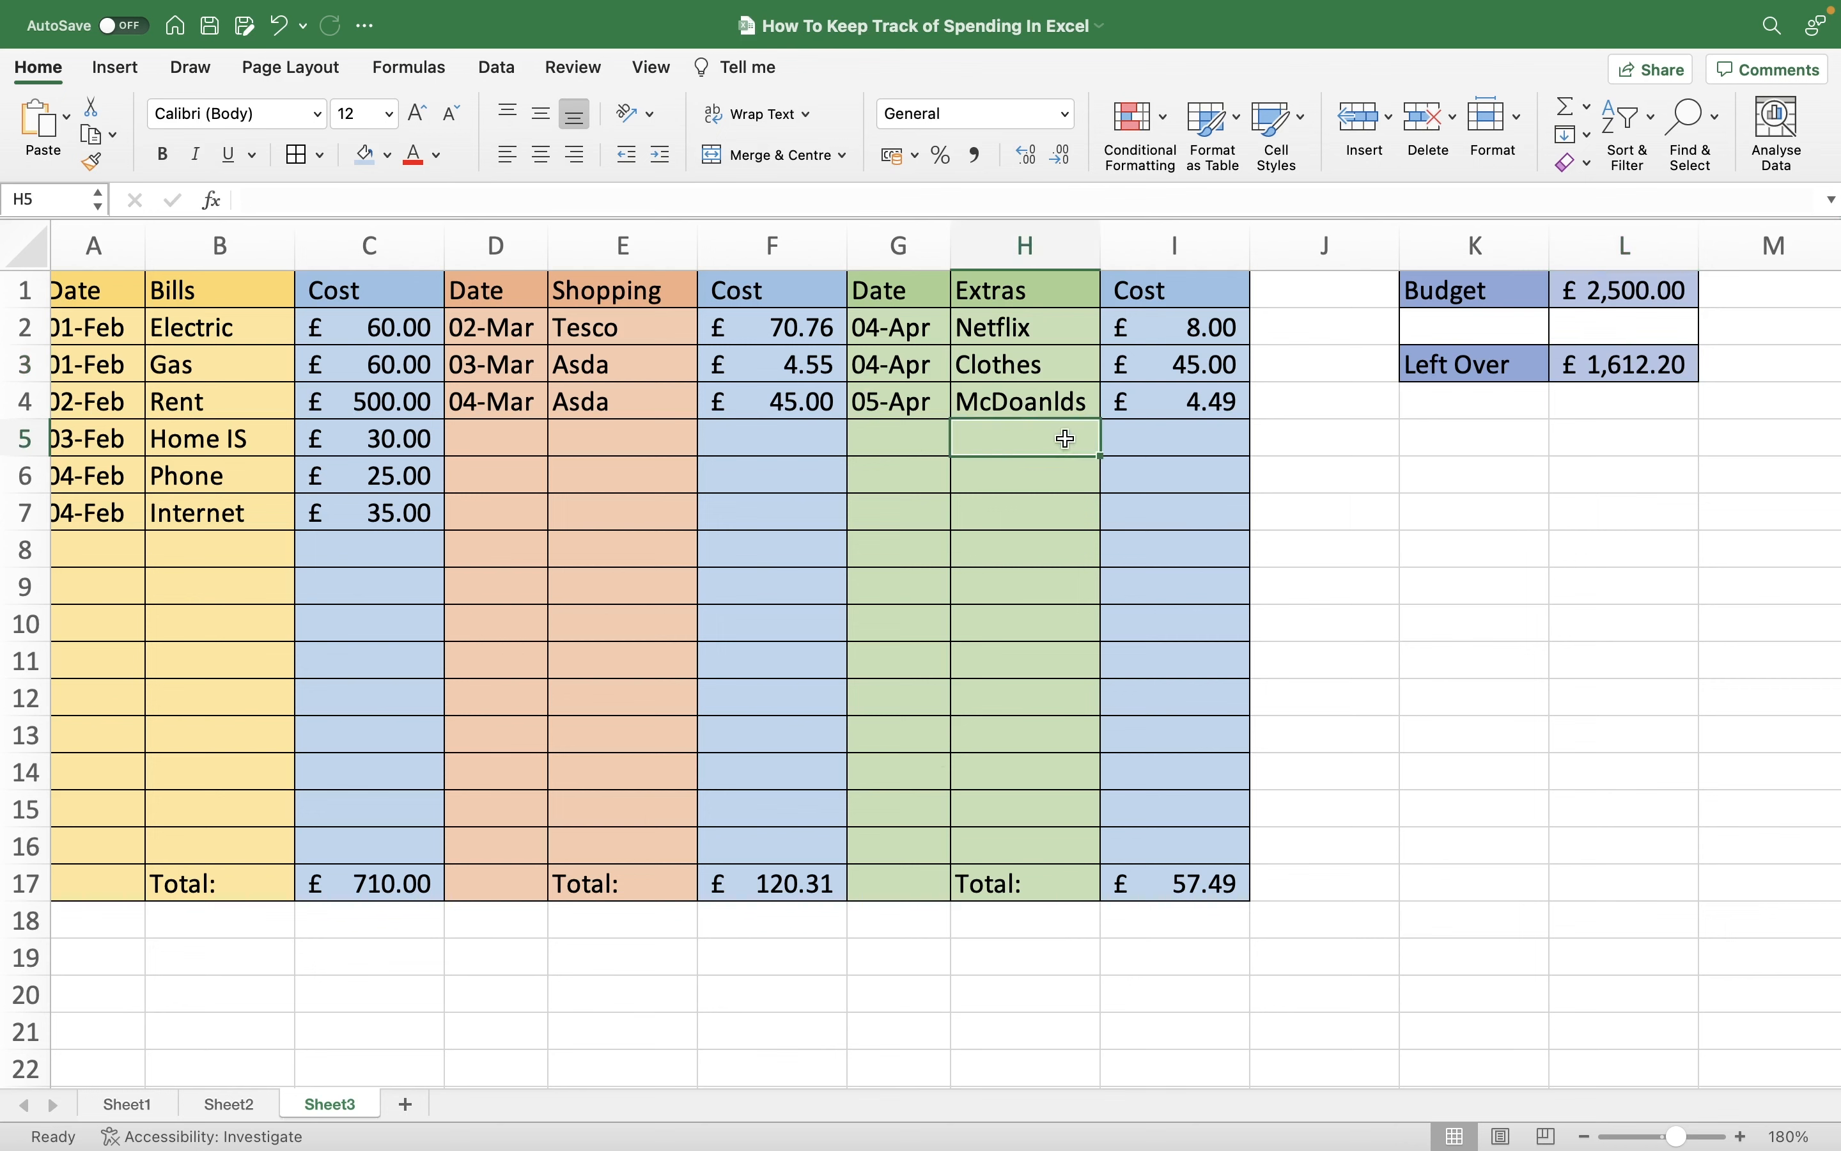
type("GAme")
key("BackSpace")
key("BackSpace")
key("BackSpace")
type("ame")
key("Tab")
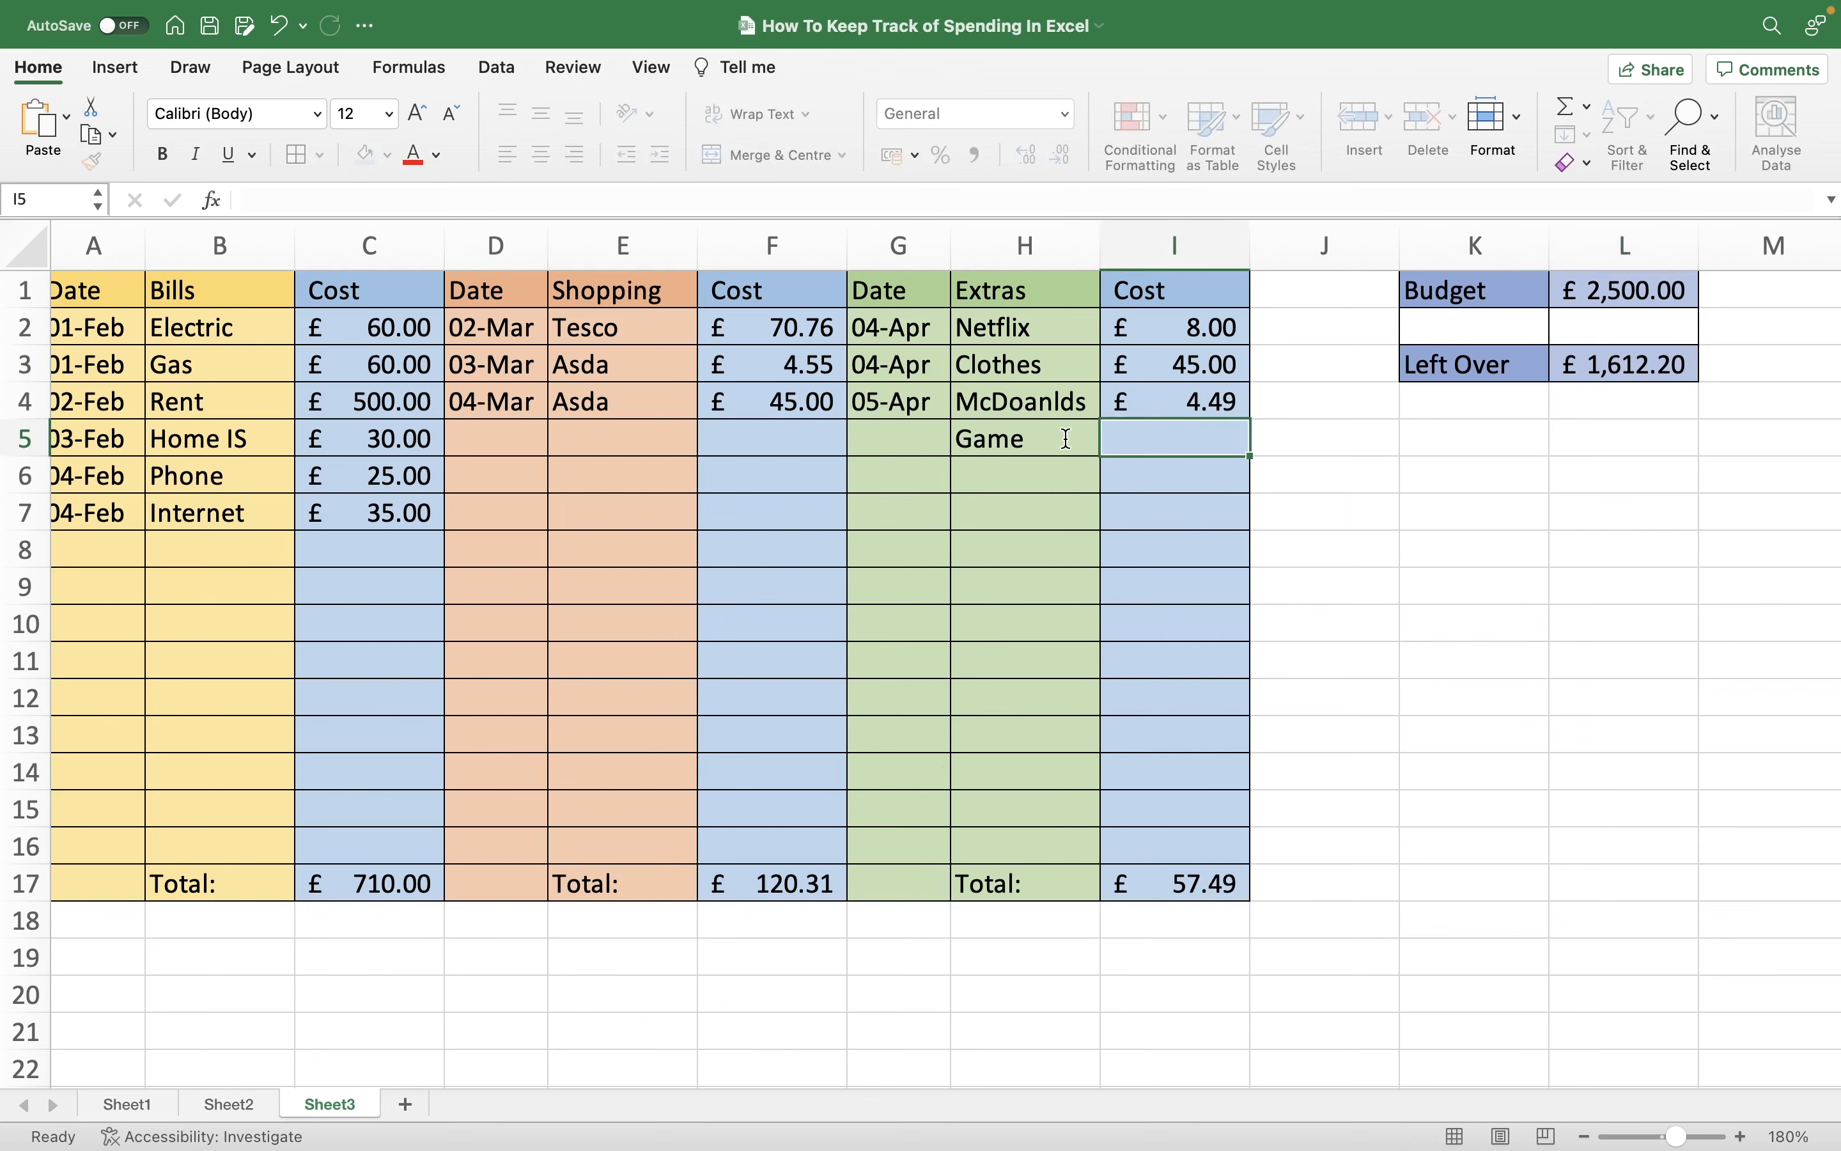
type("60")
key("Return")
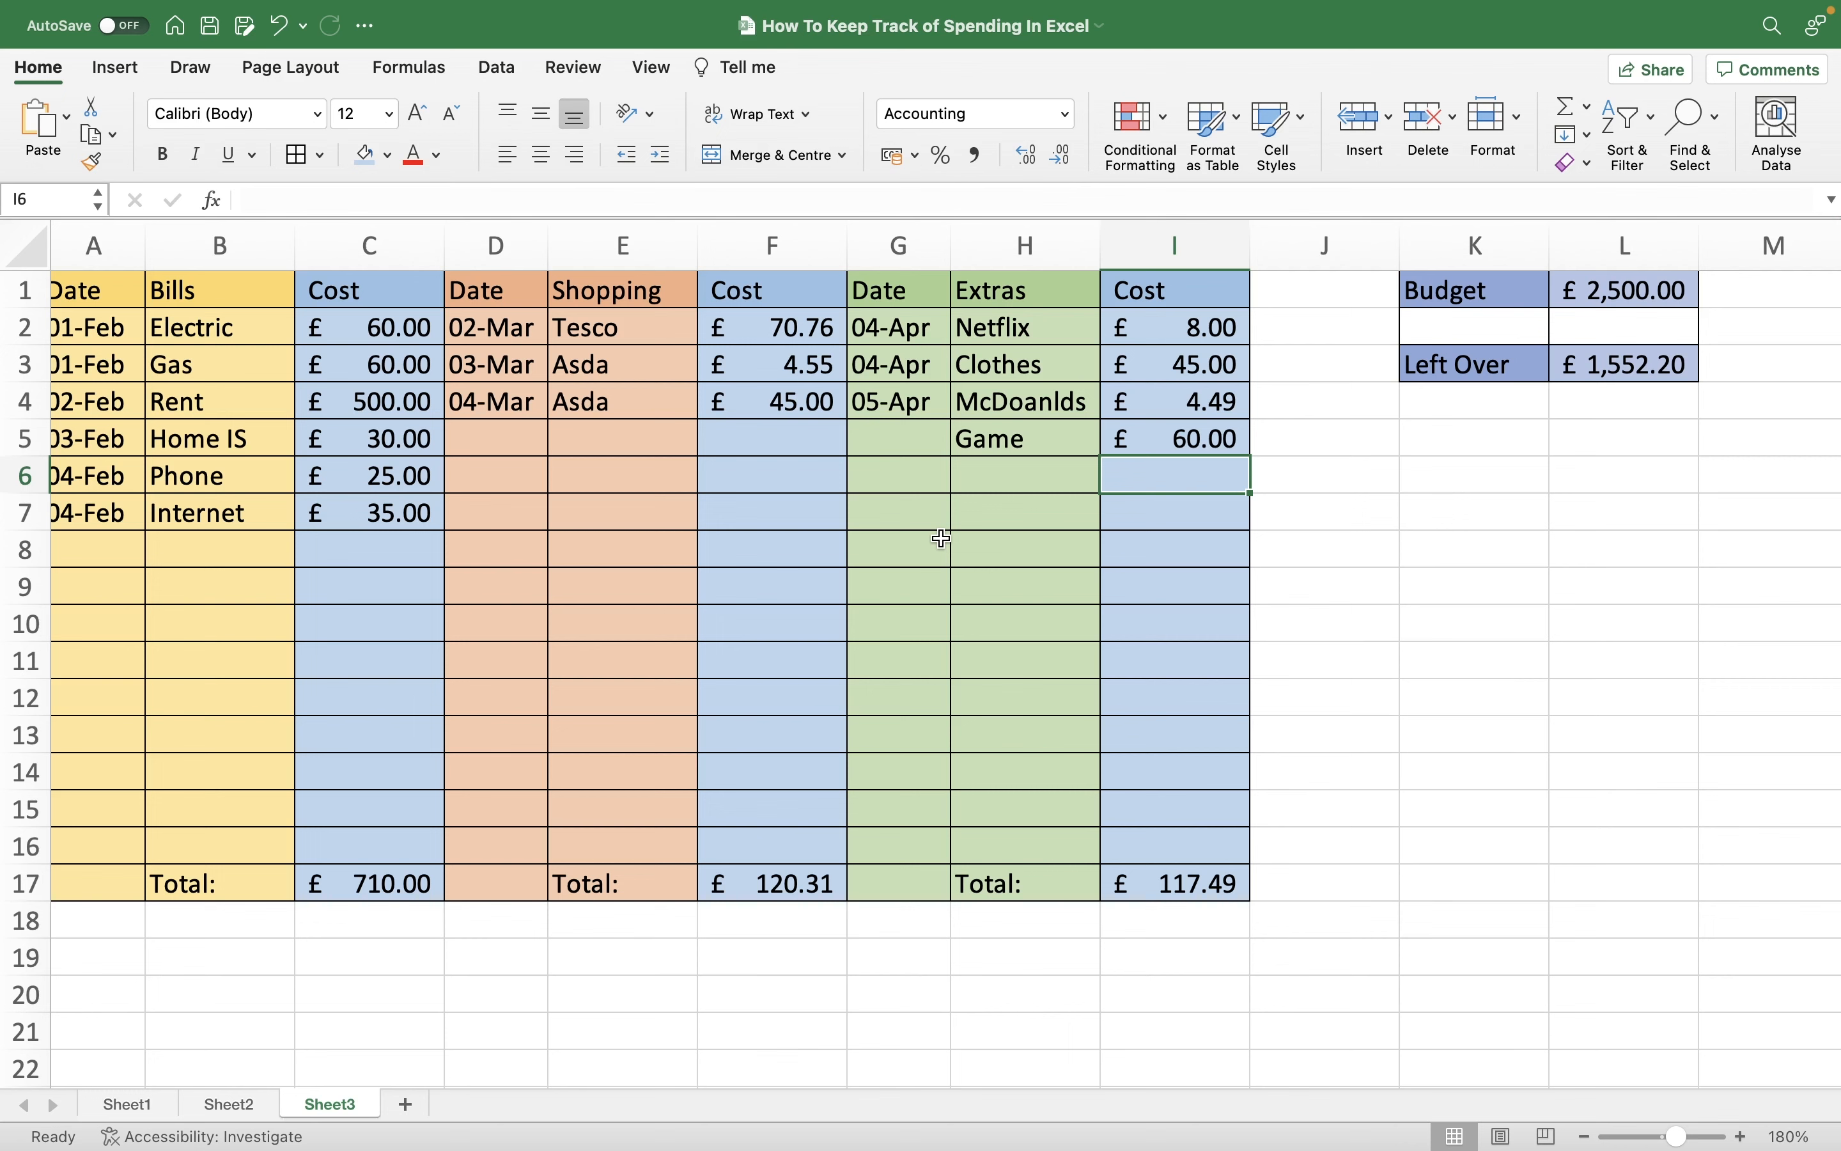
type("1600")
key("Return")
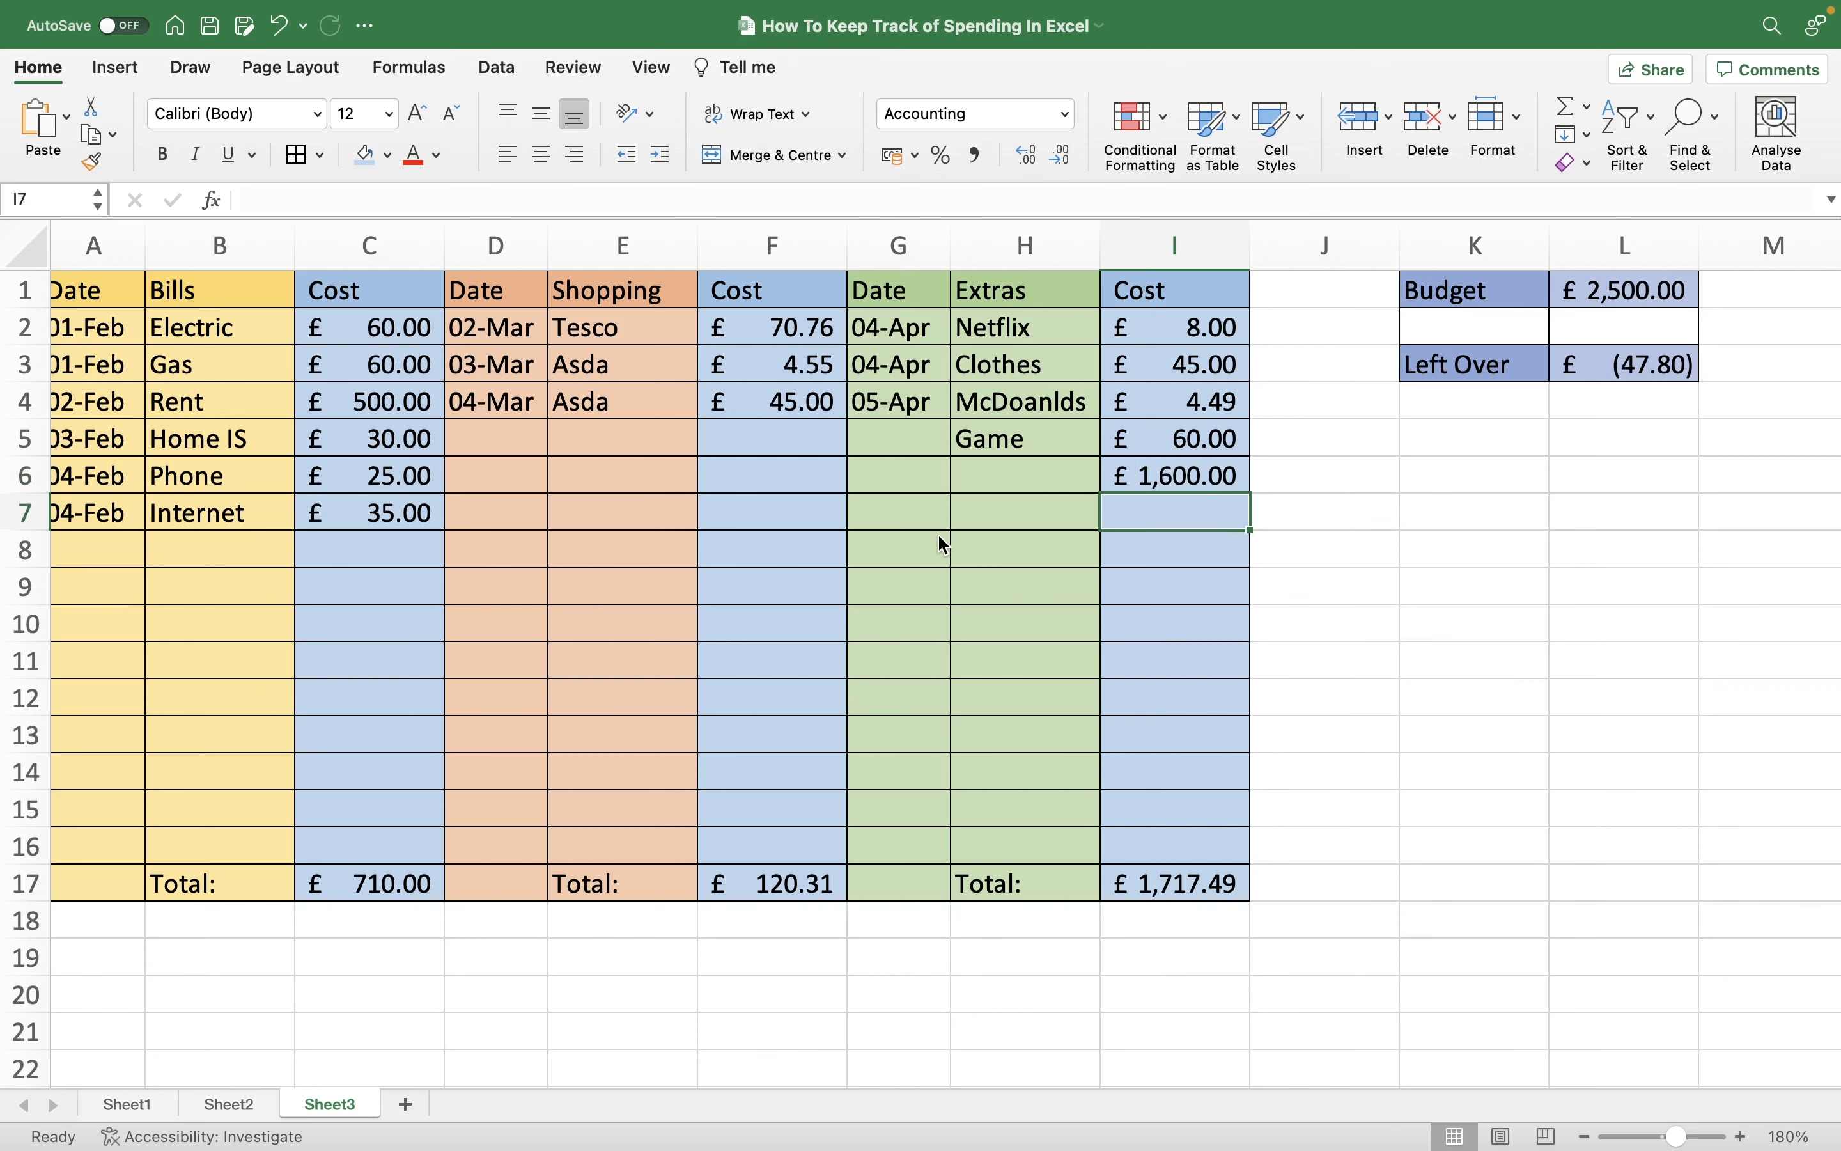